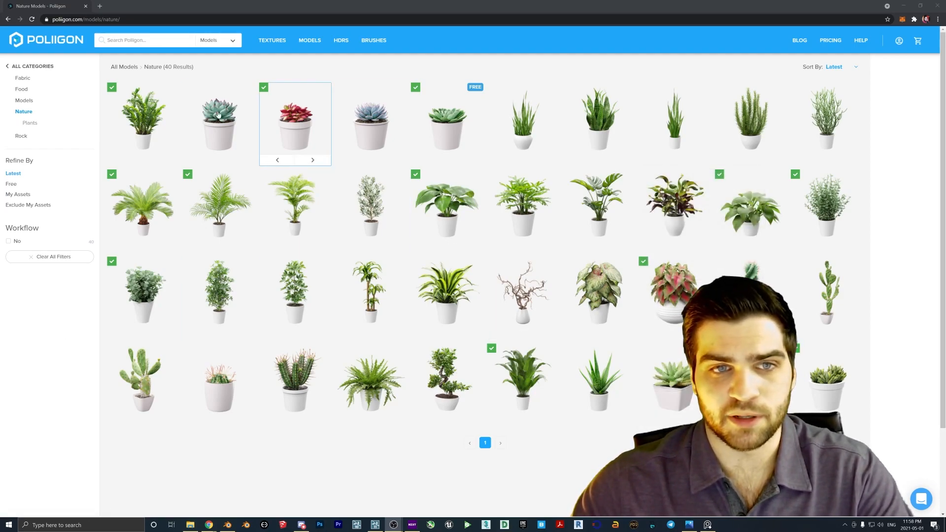
Download the free Plant Succulent Echeveria 001 model for Blender with the Cycles renderer.
mouse_move(467, 144)
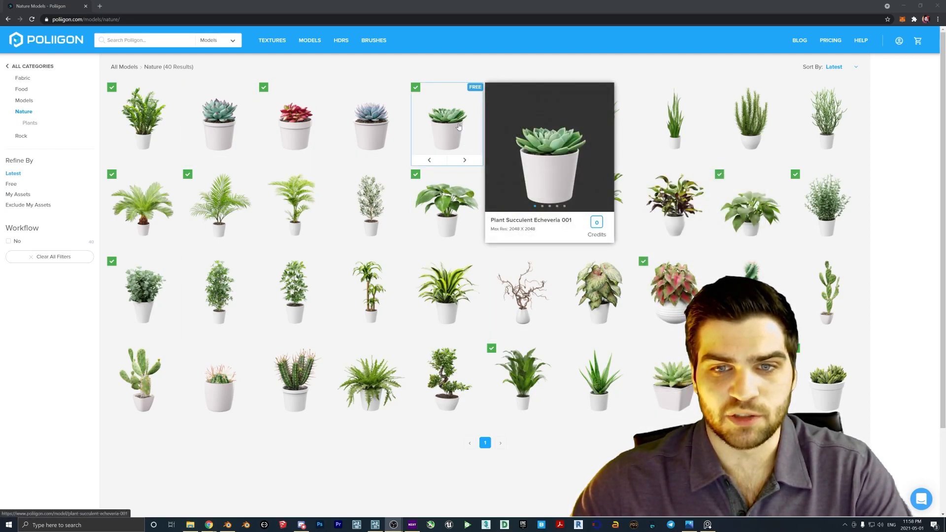
click(442, 122)
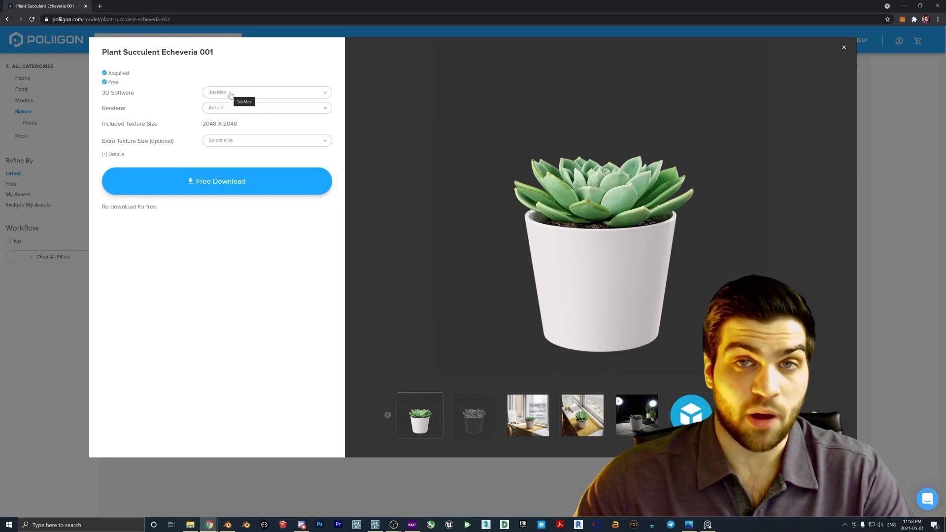
click(234, 92)
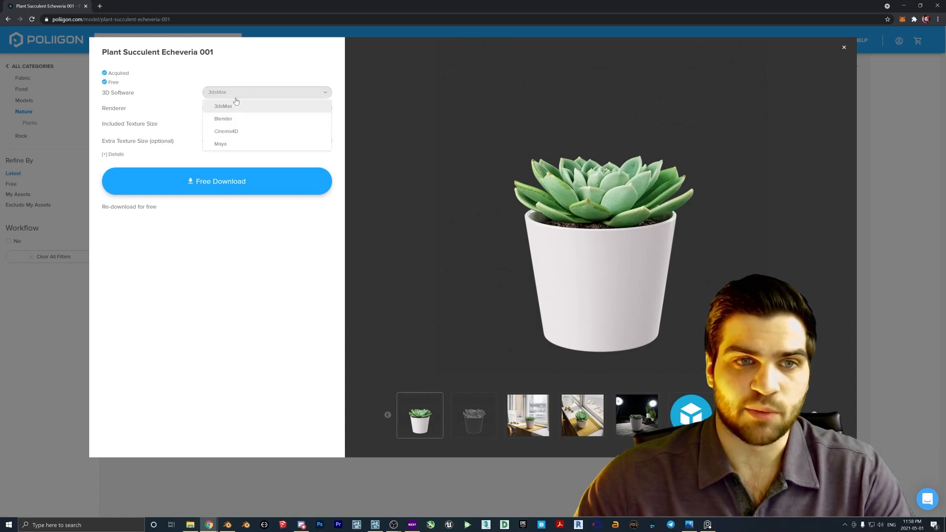
click(234, 111)
click(223, 92)
click(249, 119)
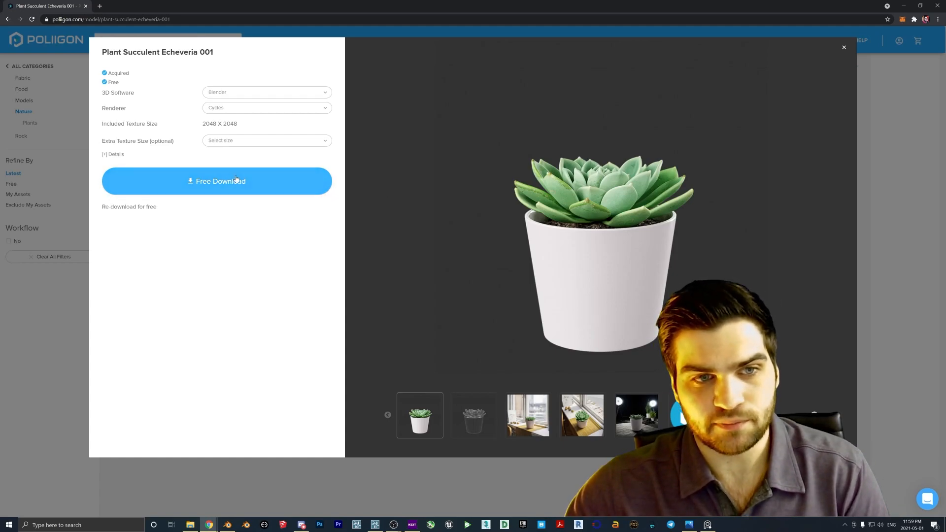
click(291, 181)
click(478, 226)
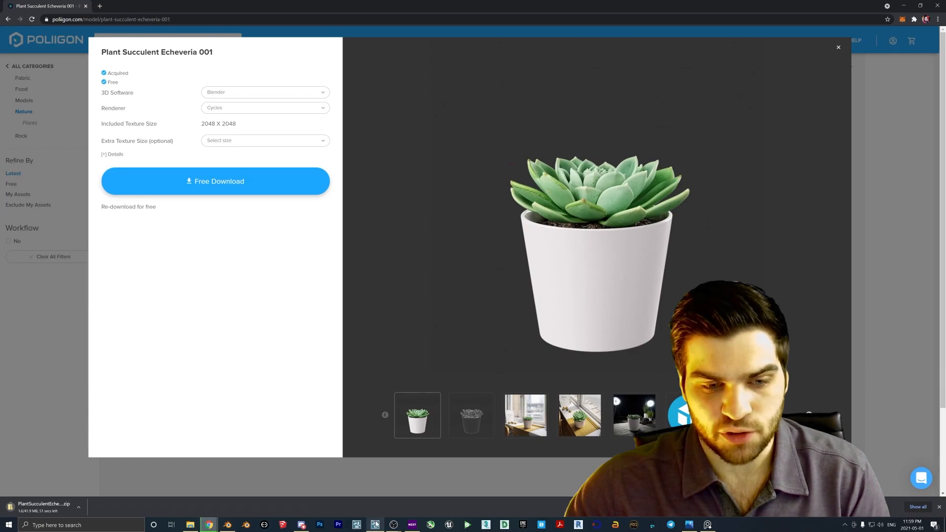
Switch to Lumion and delete the imported potted plant, both leaves and pot, from the round table.
click(227, 524)
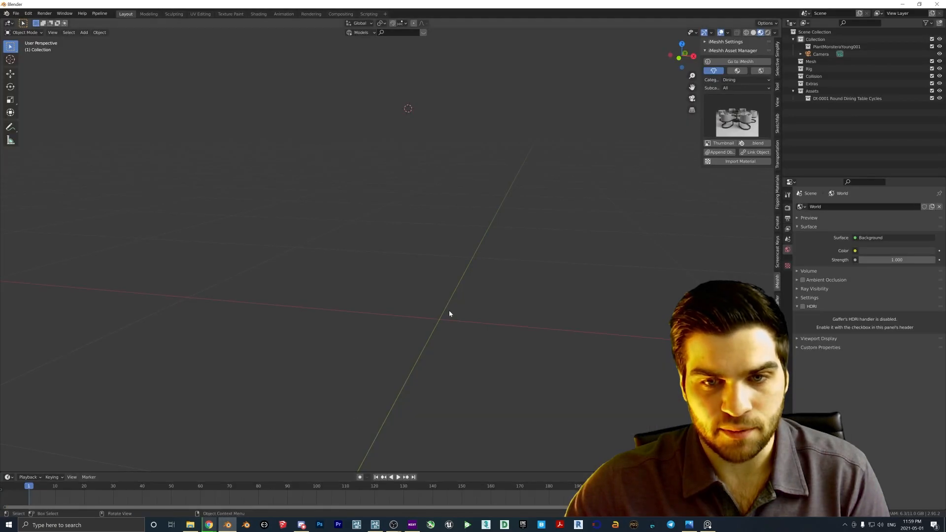
click(375, 525)
click(238, 481)
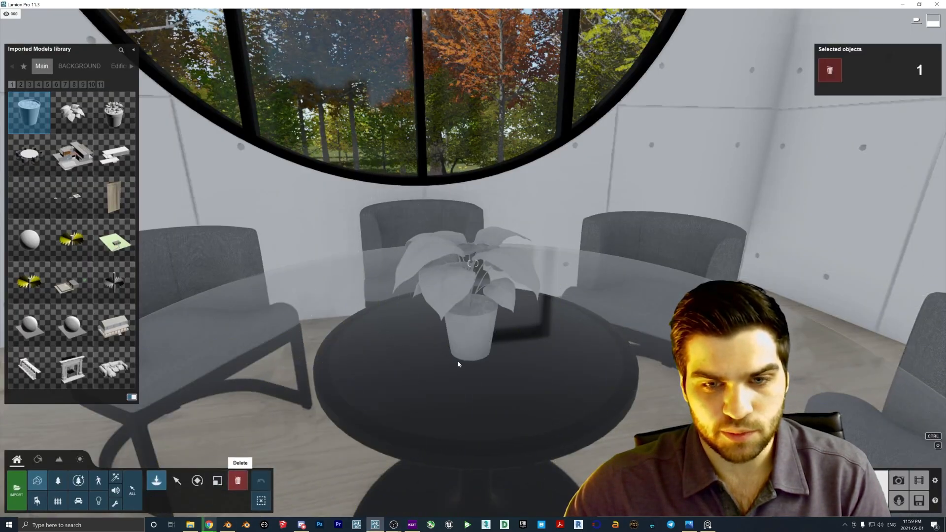
click(471, 327)
click(471, 326)
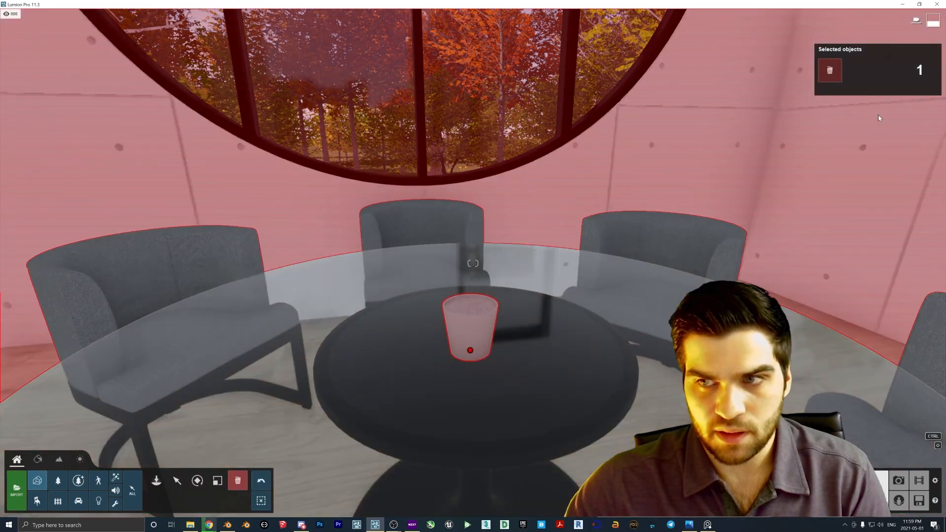
click(838, 75)
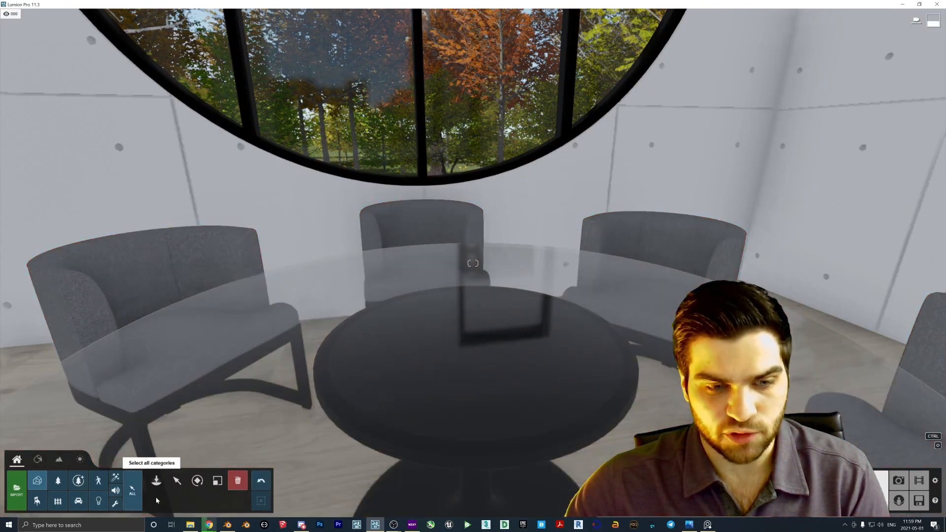
Return to the Poliigon page in Chrome, open the downloaded PlantSucculentEcheveria001 zip and go up to its Downloads folder.
click(209, 524)
click(298, 505)
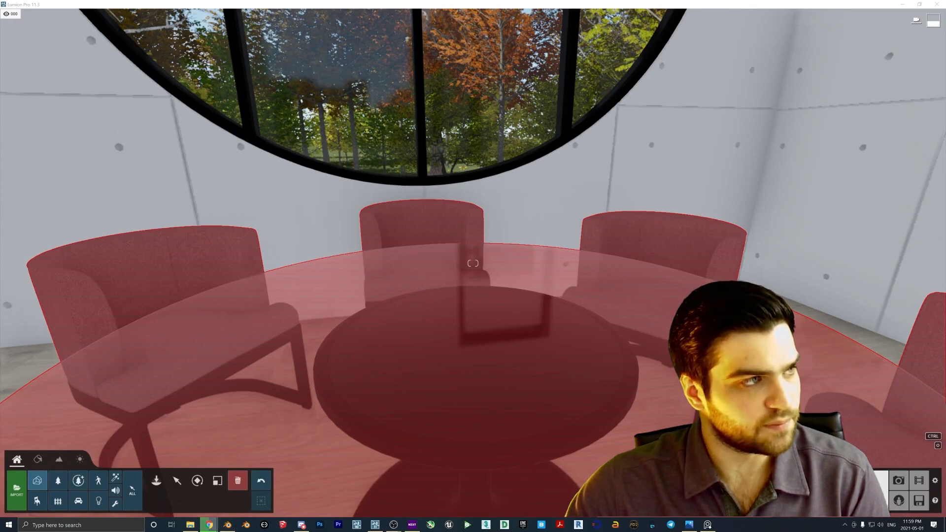
click(210, 526)
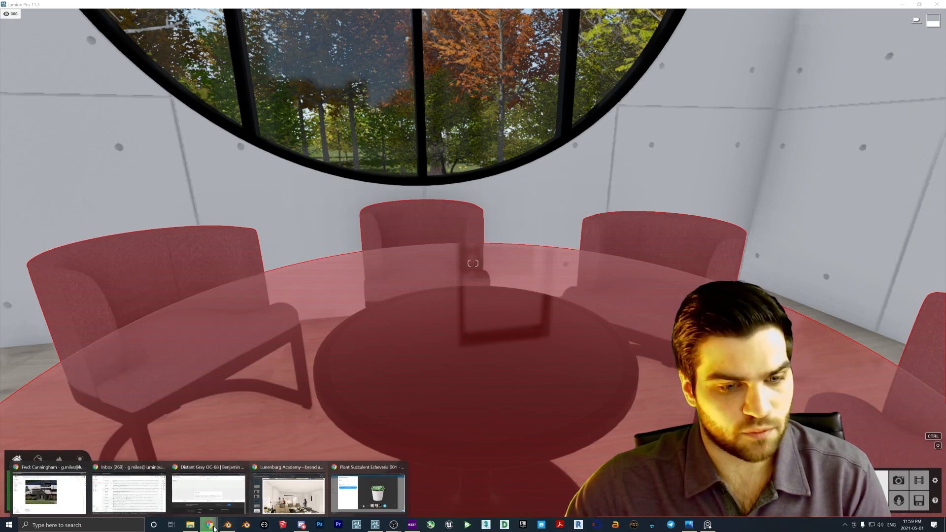
click(365, 493)
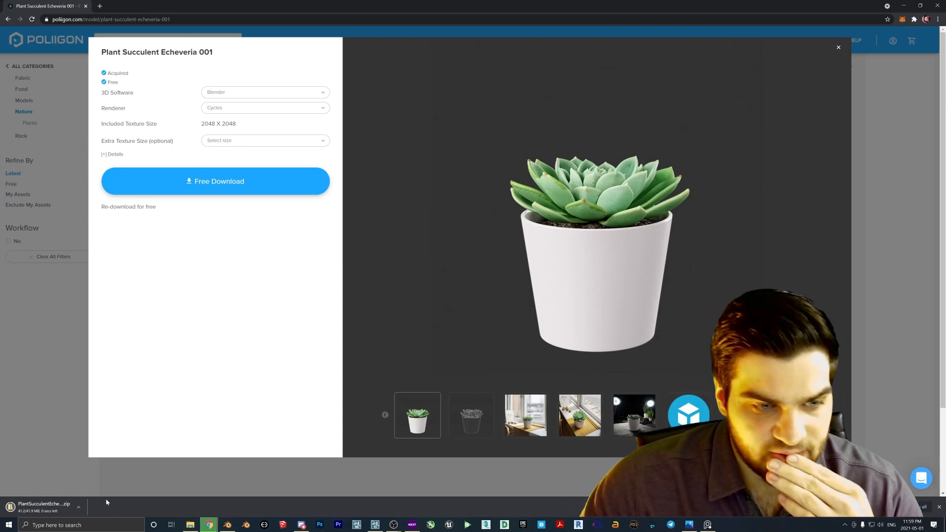
click(67, 504)
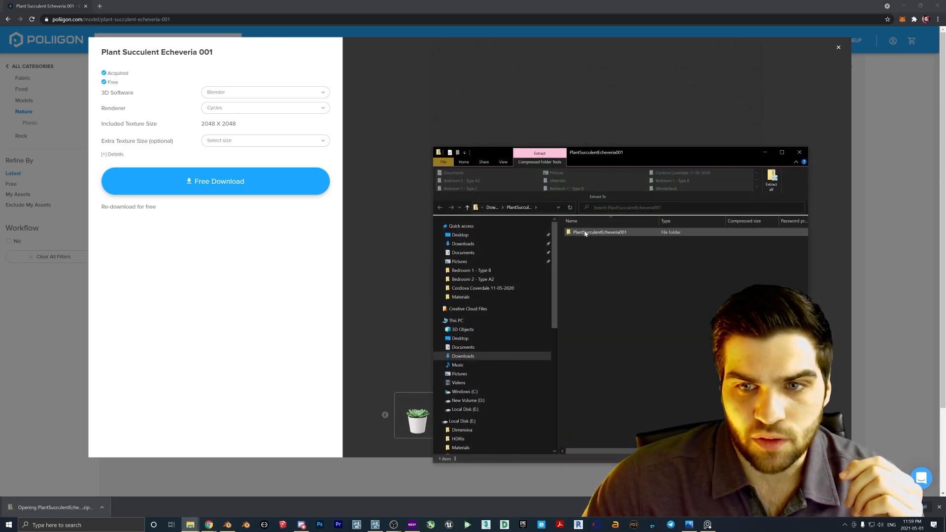
click(492, 208)
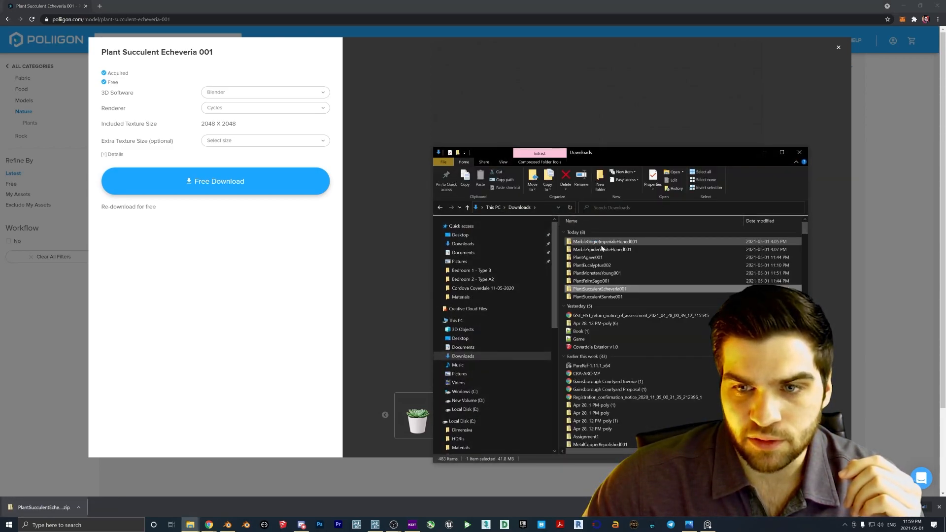
Extract the PlantSucculentEcheveria001 zip to the Desktop and close the open File Explorer windows.
right_click(606, 291)
click(636, 323)
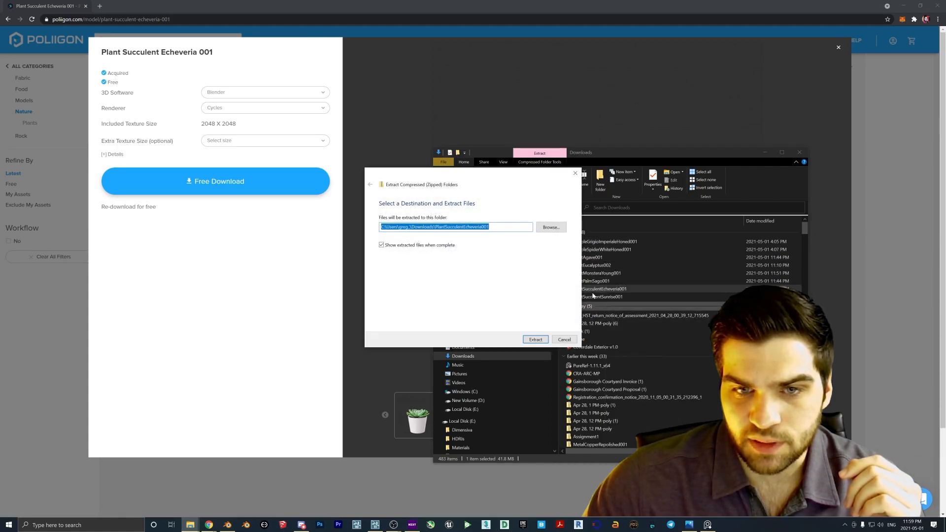
click(555, 230)
click(183, 300)
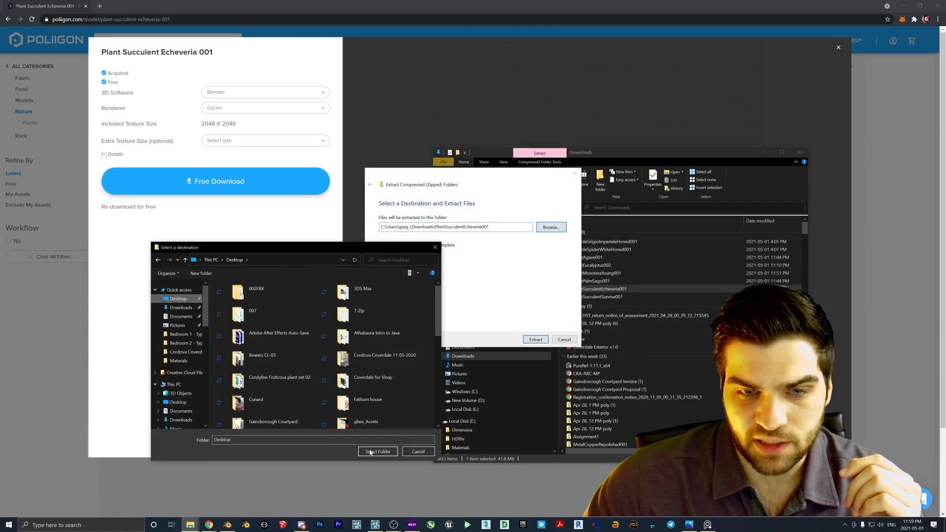
click(372, 451)
key(Return)
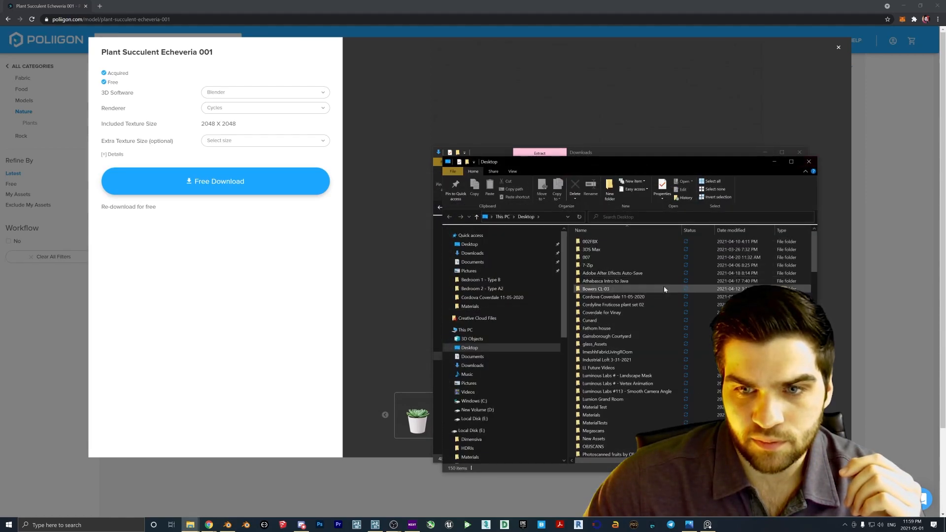
click(809, 162)
click(800, 152)
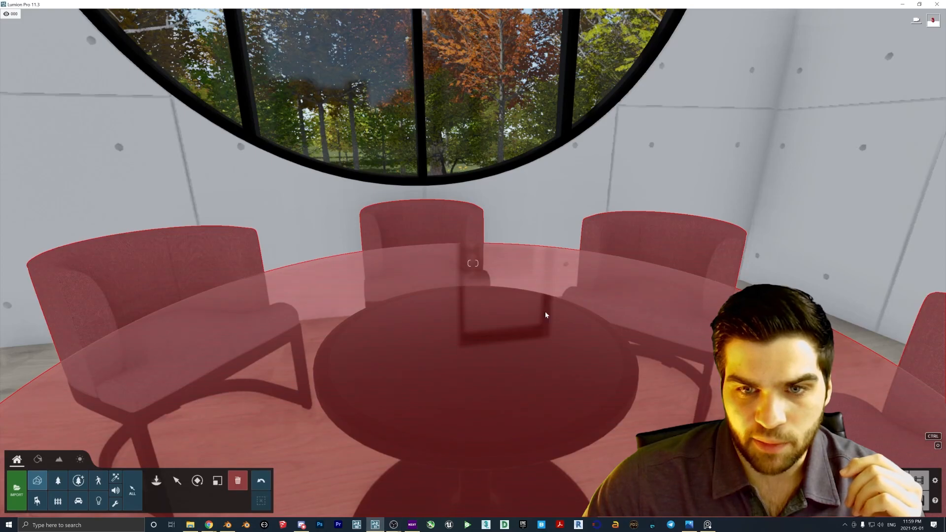
In Lumion, import the PlantSucculentEcheveria001 FBX from the extracted Generic folder on the Desktop and place it on the round table.
scroll(546, 314, down, 5)
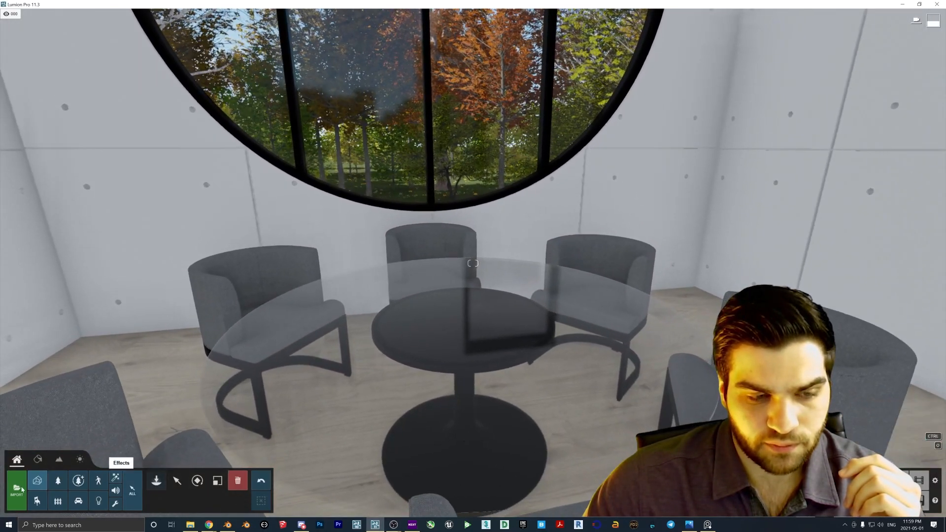
click(16, 488)
click(30, 58)
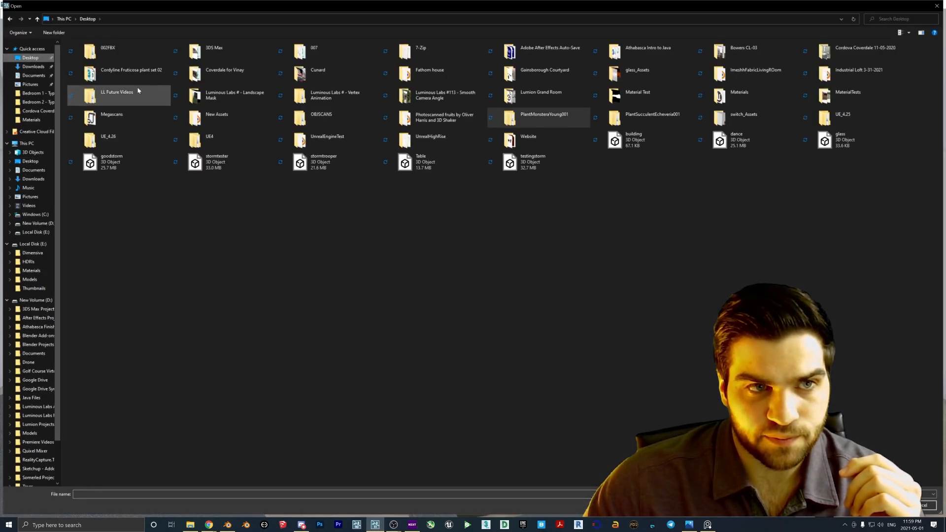
double_click(654, 117)
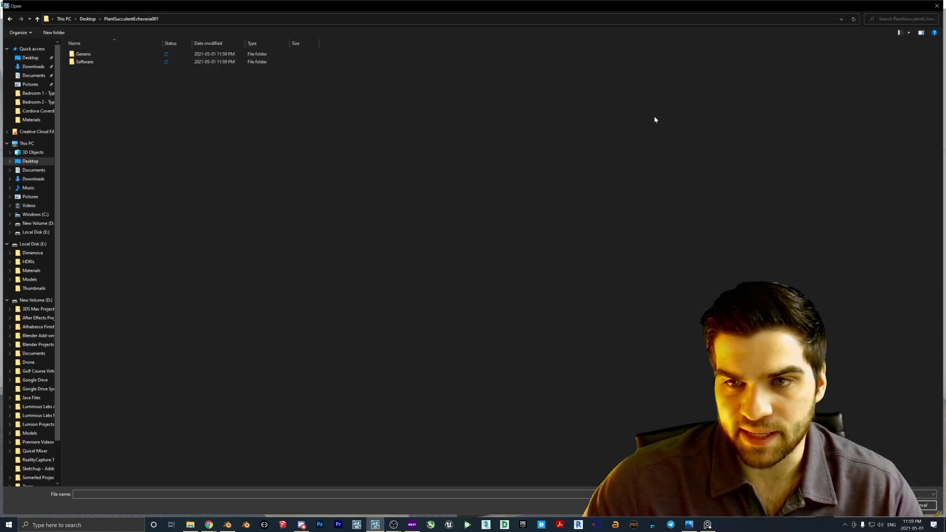
double_click(118, 55)
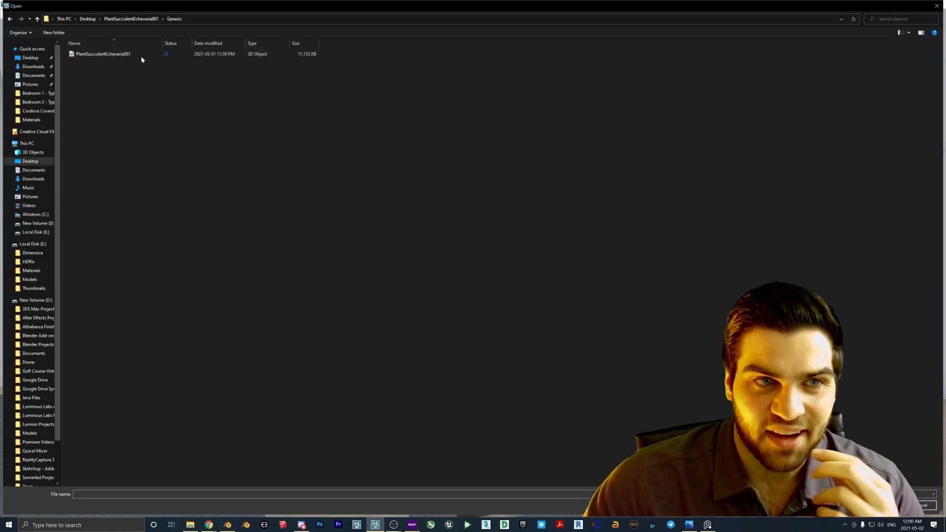
double_click(103, 55)
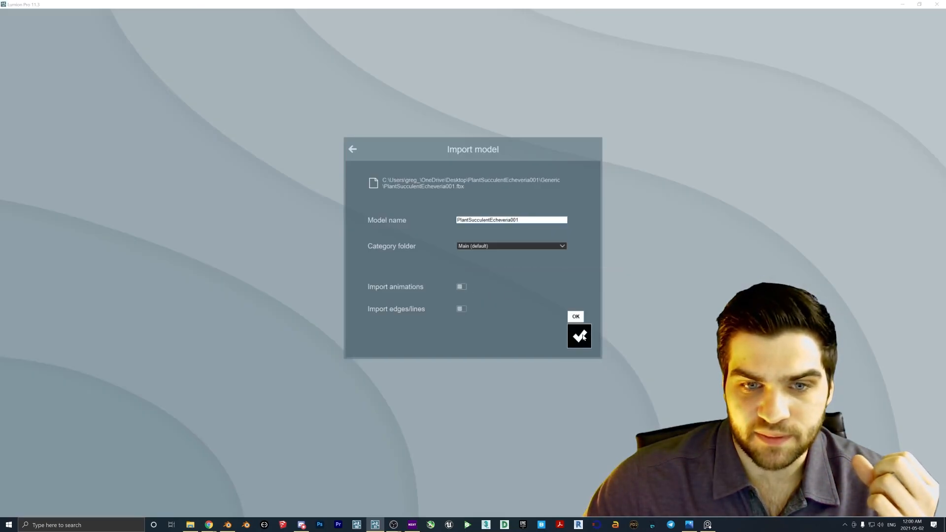
click(582, 337)
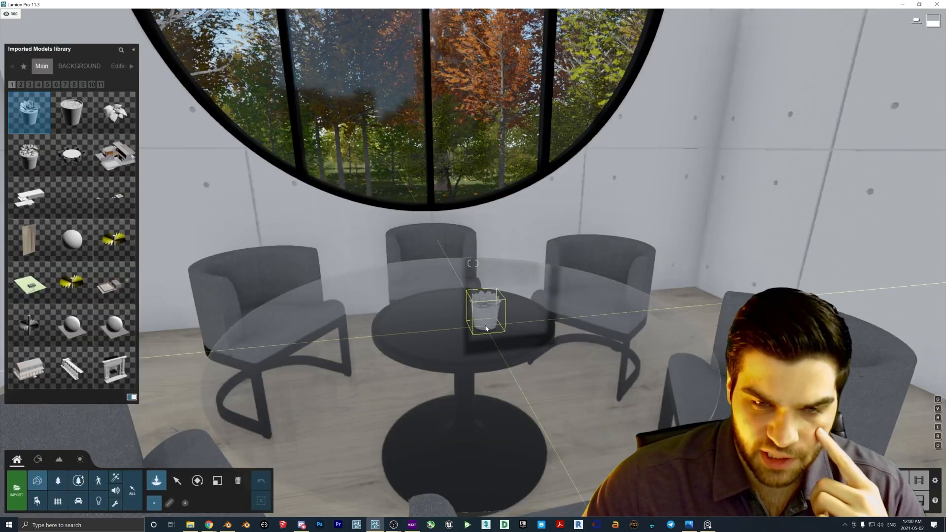
Open the potted succulent's material for editing and make it a Standard material.
click(38, 459)
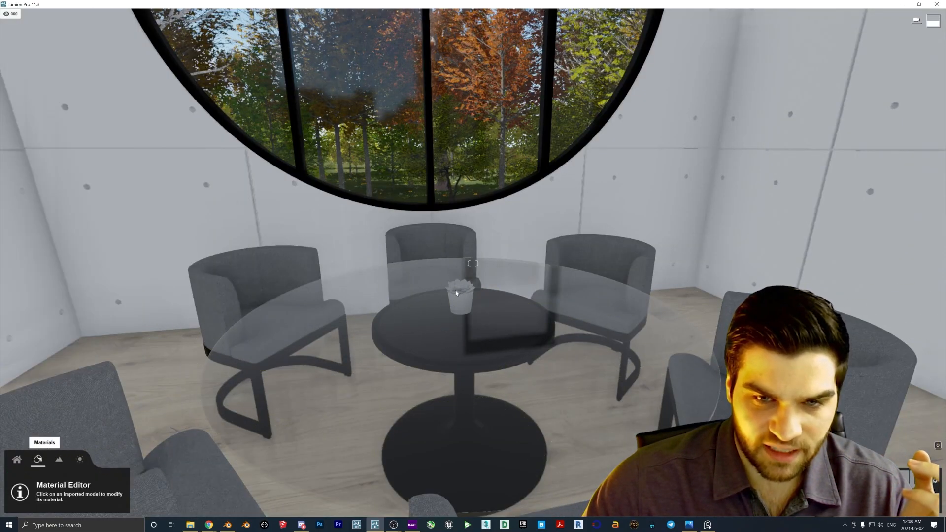
click(455, 294)
click(27, 374)
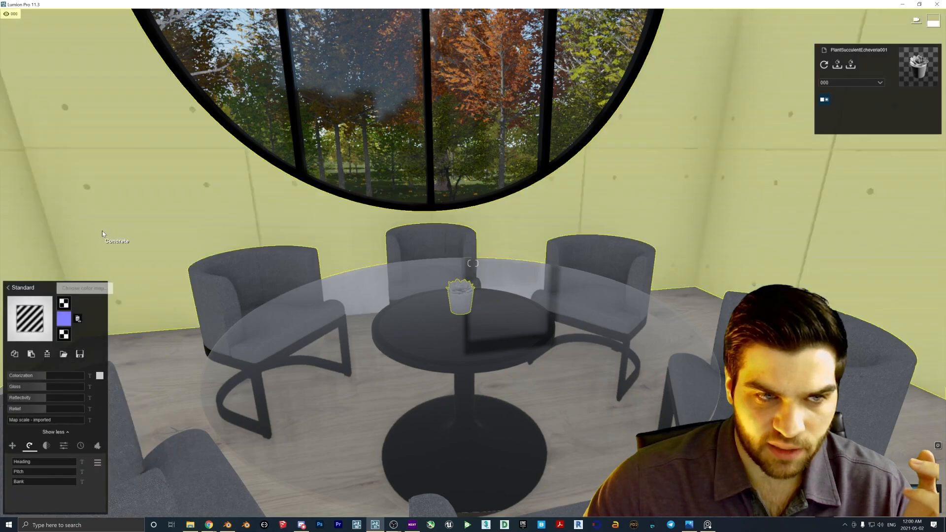
Load PlantSucculentEcheveria001_COL_2K_SPECULAR from the plant's Generic folder on the Desktop as the material's color map.
click(75, 306)
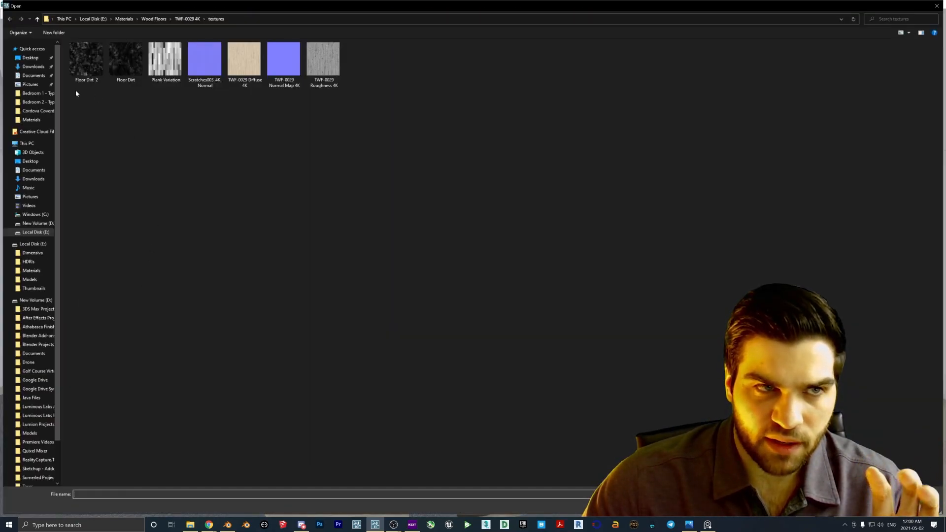
click(93, 19)
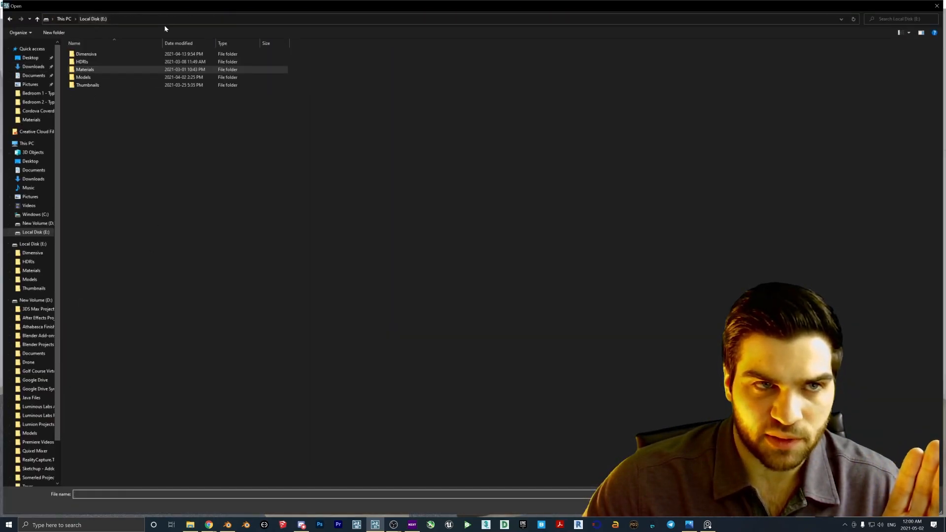
click(30, 58)
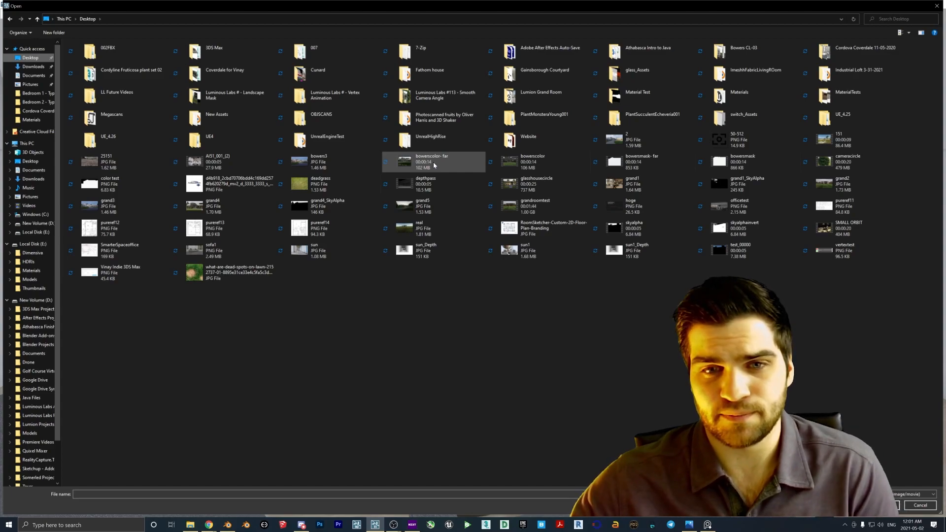
double_click(641, 117)
double_click(95, 54)
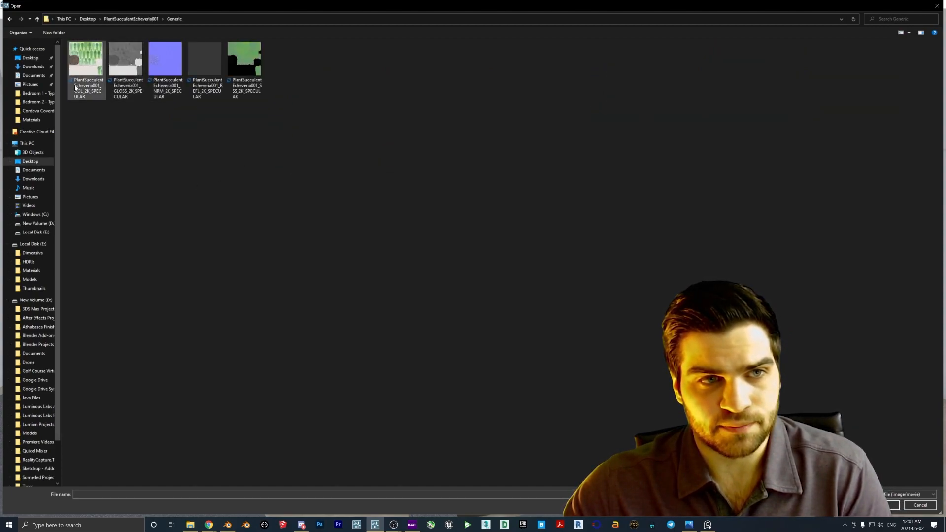
double_click(90, 74)
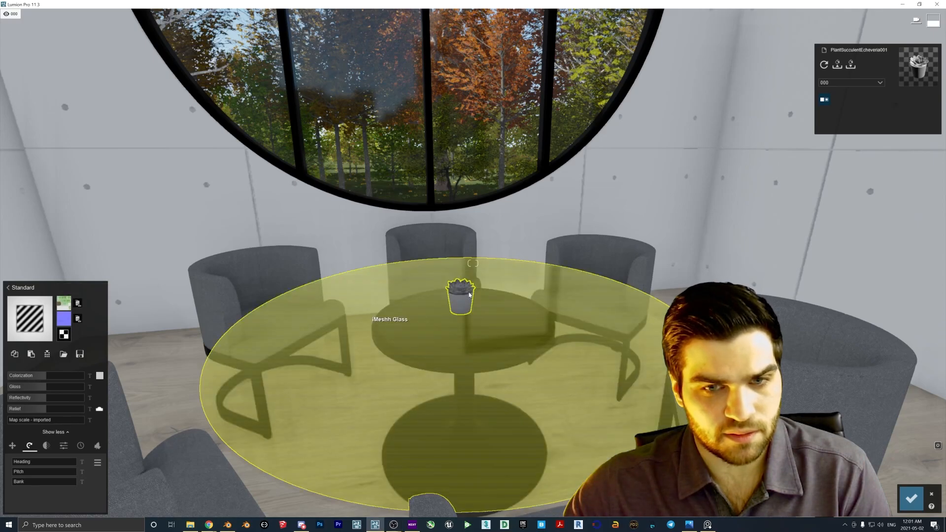
Load PlantSucculentEcheveria001_NRM_2K_SPECULAR from the plant's Generic folder on the Desktop as the material's normal map.
click(468, 298)
click(466, 300)
key(w)
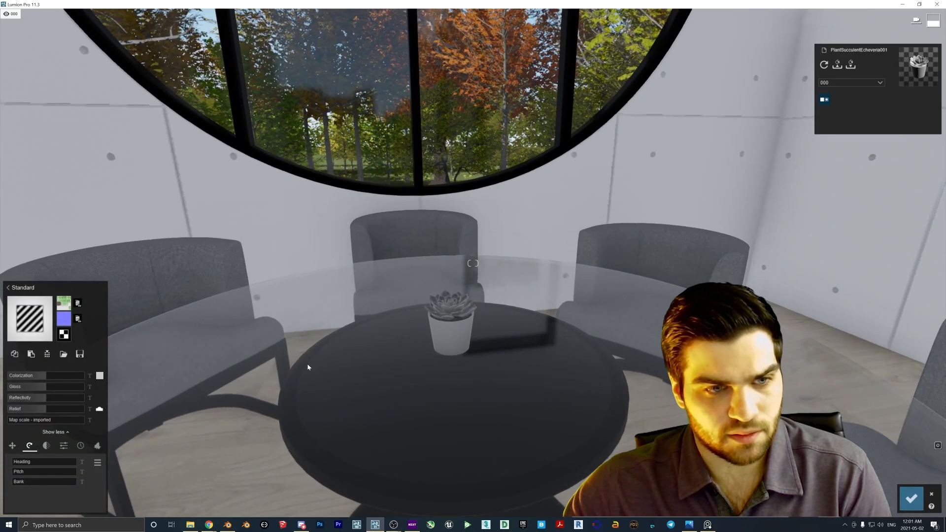
click(64, 319)
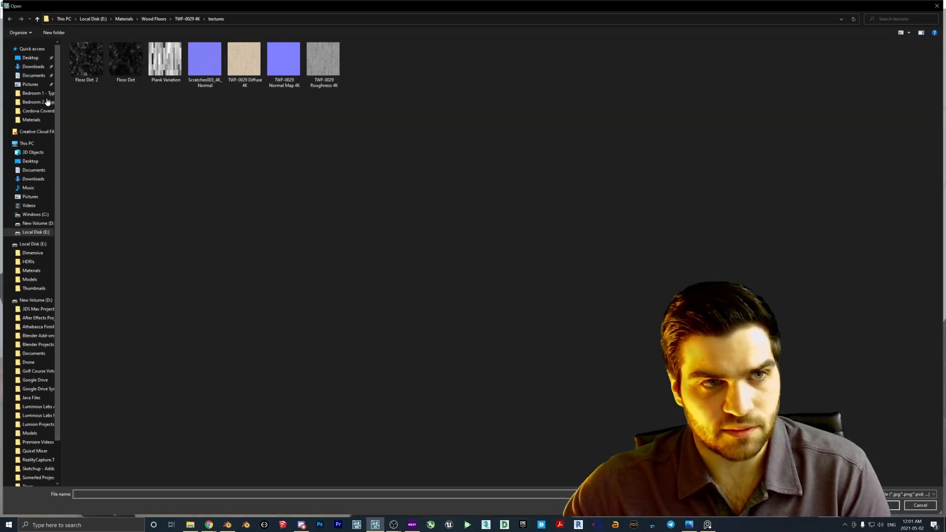
click(30, 58)
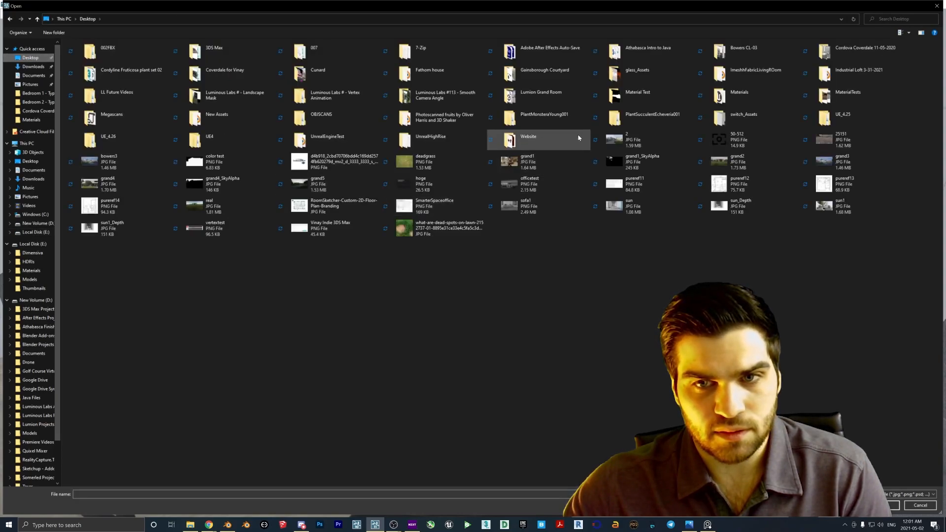
double_click(651, 119)
double_click(98, 54)
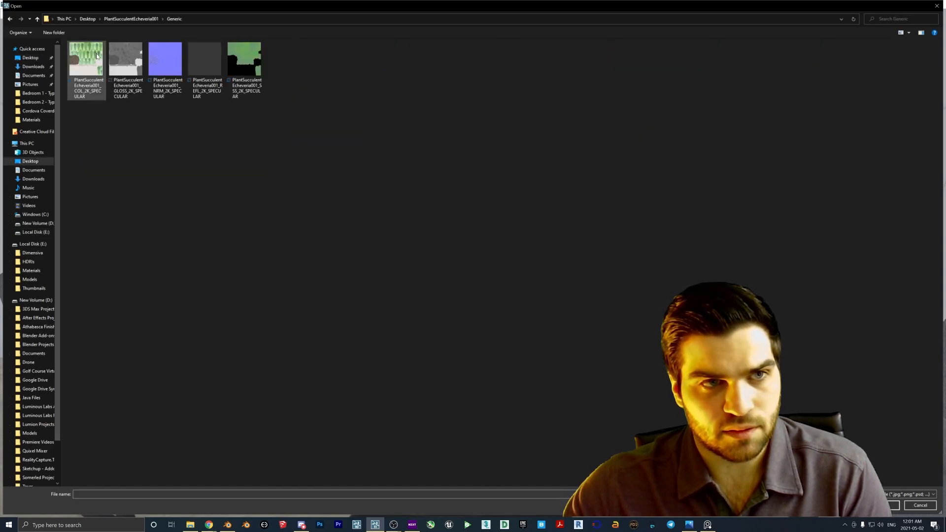
double_click(163, 59)
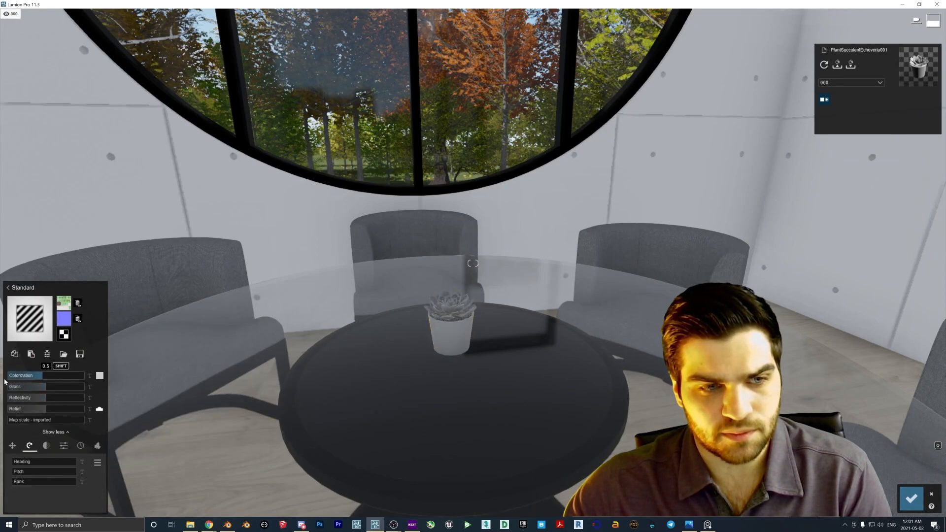
Remove all colorization from the potted succulent's material.
drag(11, 379, 5, 379)
key(w)
mouse_move(552, 318)
right_down()
mouse_move(535, 328)
mouse_move(551, 323)
right_up()
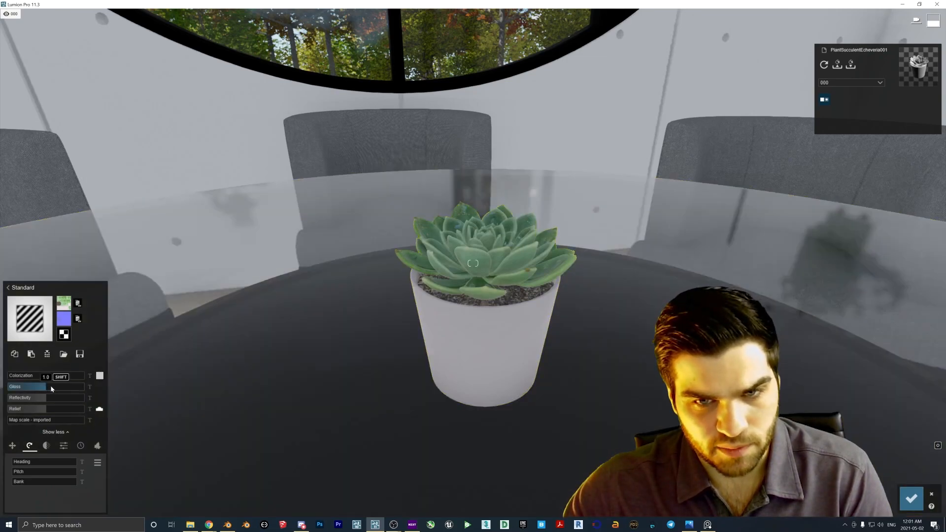
Try a gloss of 2.0 on the succulent's material, inspect the pot and leaves, and return the gloss to about its middle value.
drag(47, 386, 96, 384)
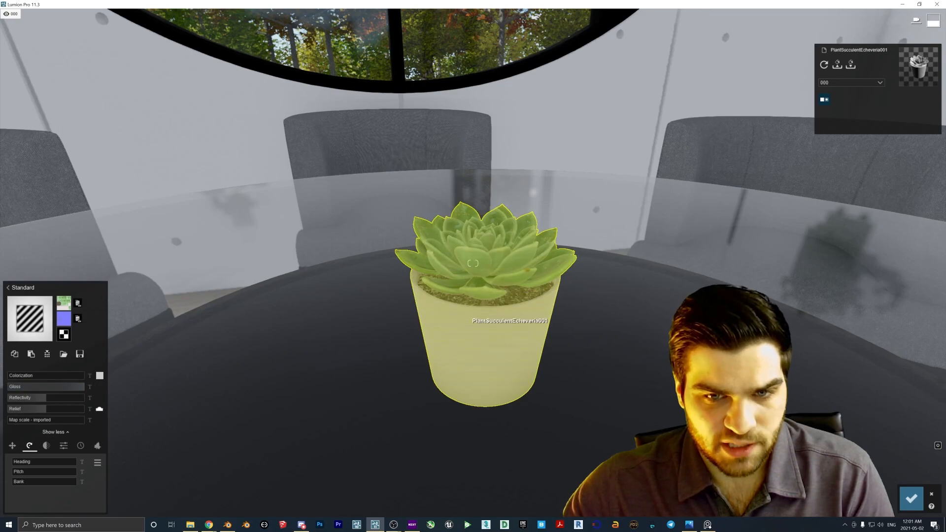
right_drag(466, 311, 471, 321)
scroll(478, 331, up, 2)
scroll(486, 306, down, 2)
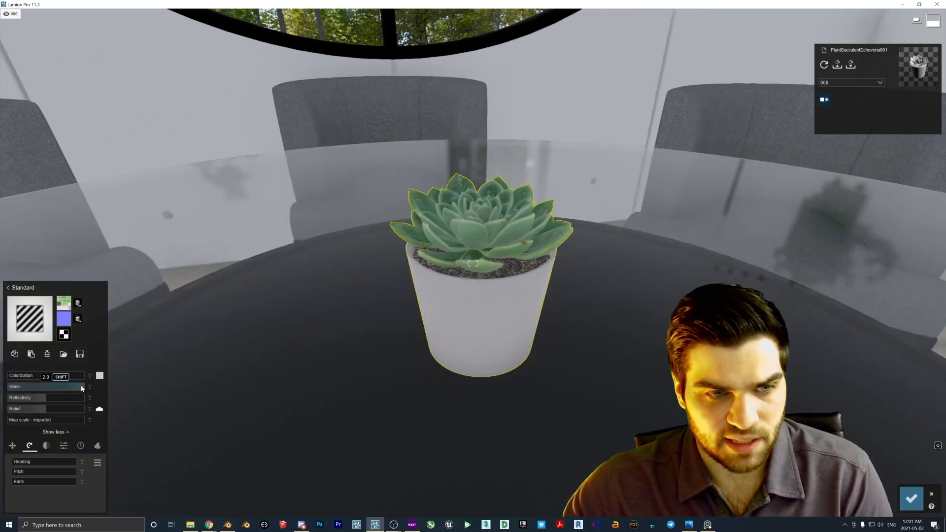
drag(81, 387, 47, 394)
Adjust the plant material's transparency settings slightly, check the pot up close, and save the material changes.
click(46, 448)
drag(64, 461, 69, 461)
right_drag(128, 422, 147, 404)
key(w)
key(s)
key(s)
right_drag(490, 275, 551, 362)
key(w)
click(912, 498)
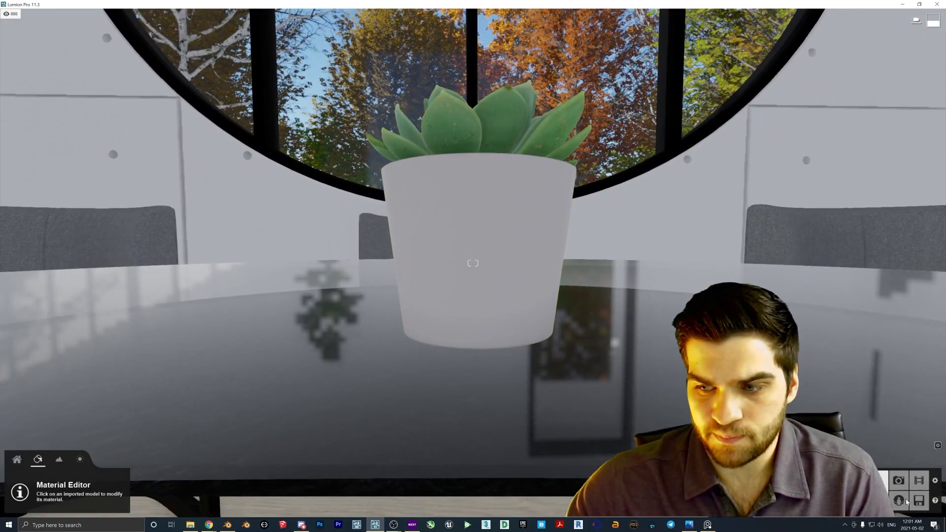
Preview the potted succulent in Photo mode, refresh the render preview and examine the plant from farther back.
click(899, 481)
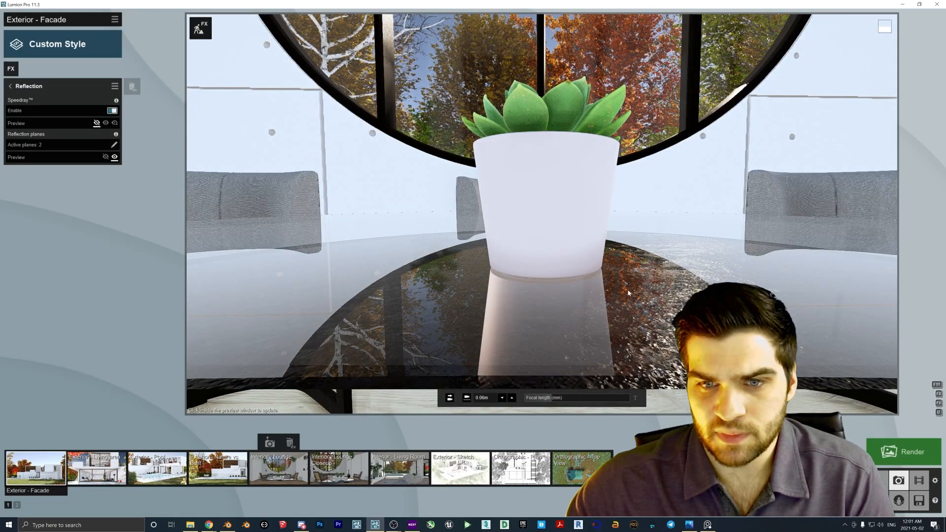
click(500, 156)
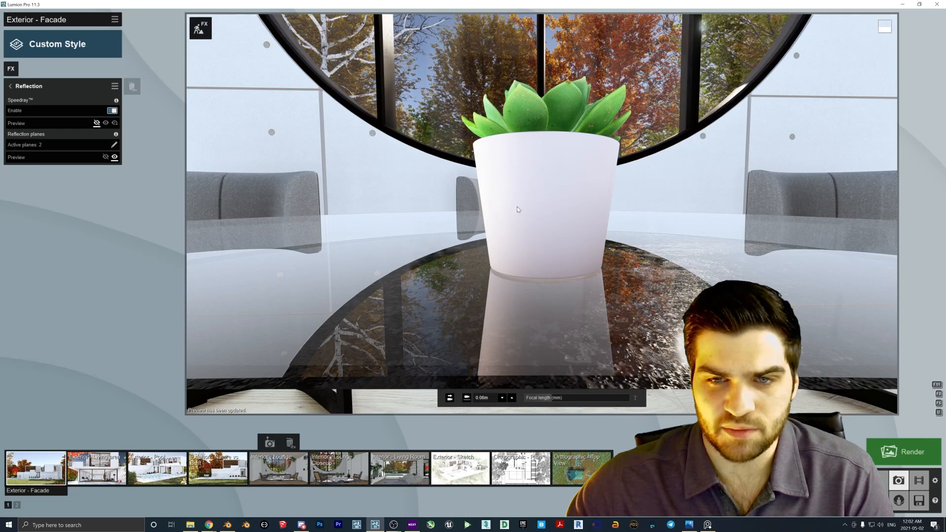
right_drag(536, 233, 547, 210)
key(s)
key(w)
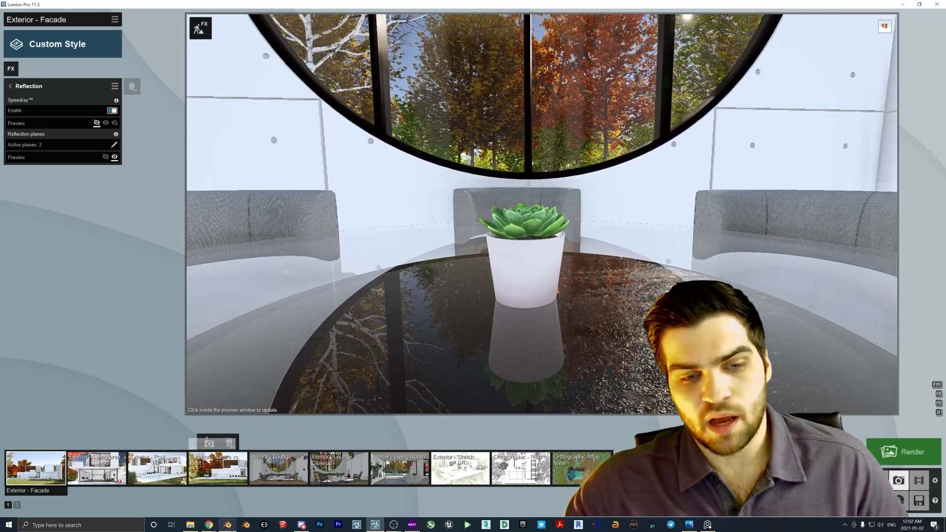
Switch to Blender, start appending from another file and browse to the Desktop.
click(227, 525)
middle_drag(375, 212, 460, 249)
click(17, 13)
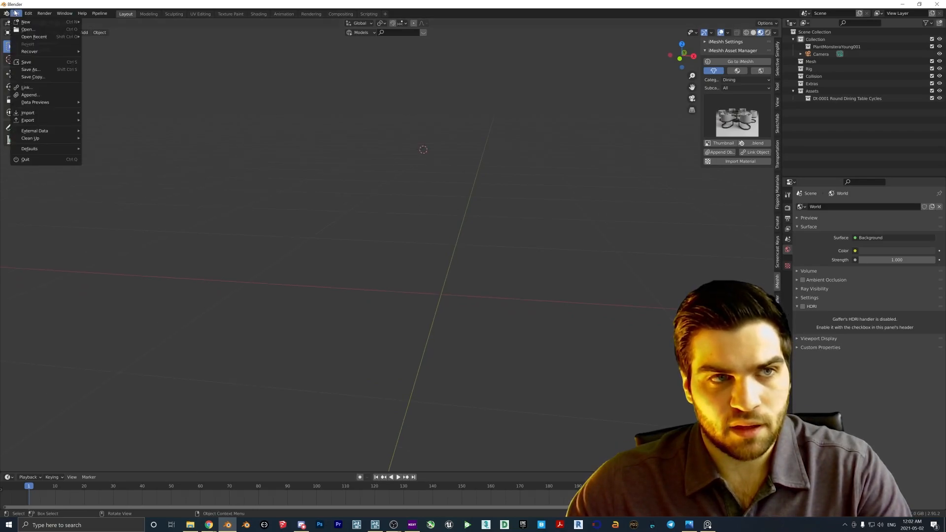
click(16, 13)
click(31, 95)
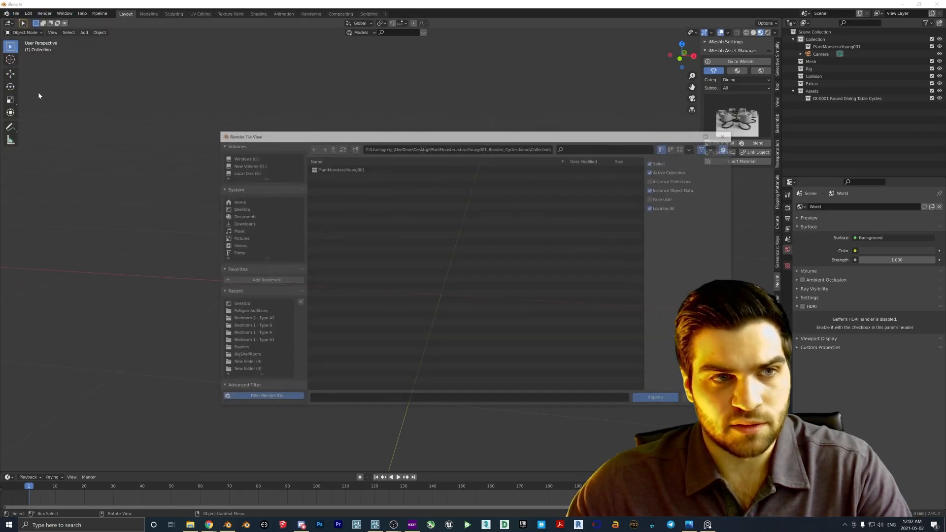
double_click(346, 176)
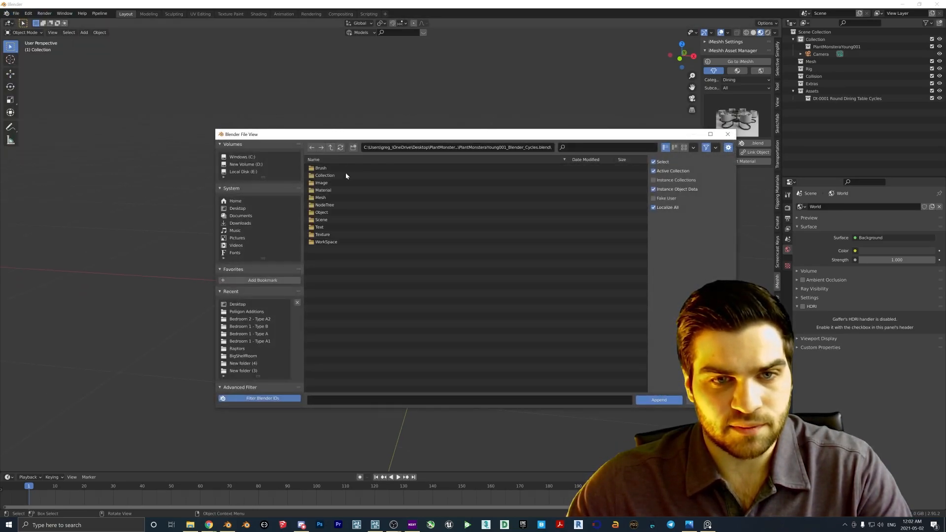
click(236, 209)
scroll(431, 244, down, 3)
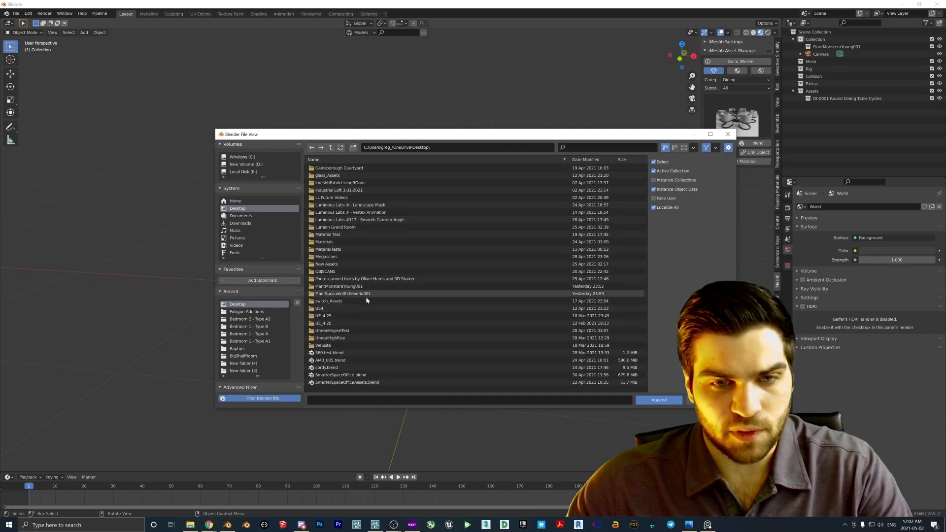
Append the PlantSucculentEcheveria001 collection from PlantSucculentEcheveria001_Blender_Cycles.blend in the extracted plant folder.
double_click(343, 323)
double_click(324, 176)
double_click(326, 169)
double_click(324, 170)
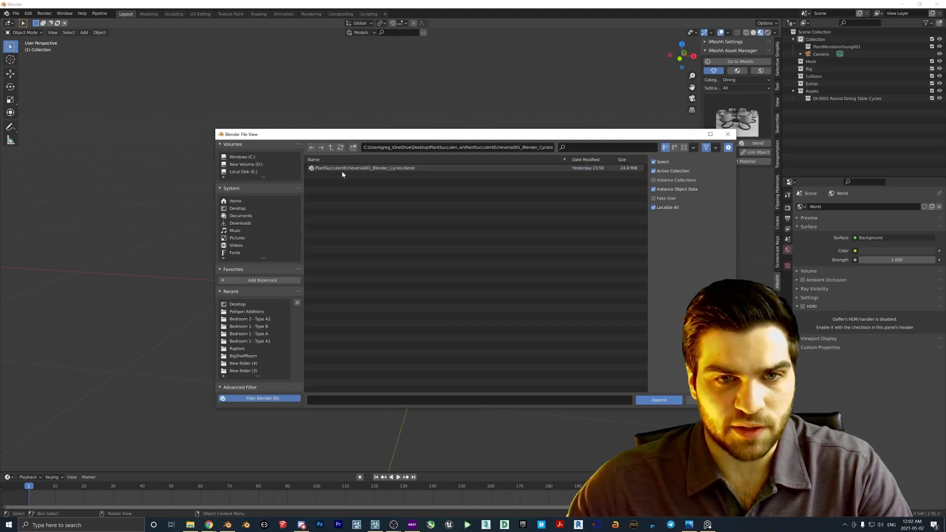
double_click(404, 169)
double_click(393, 168)
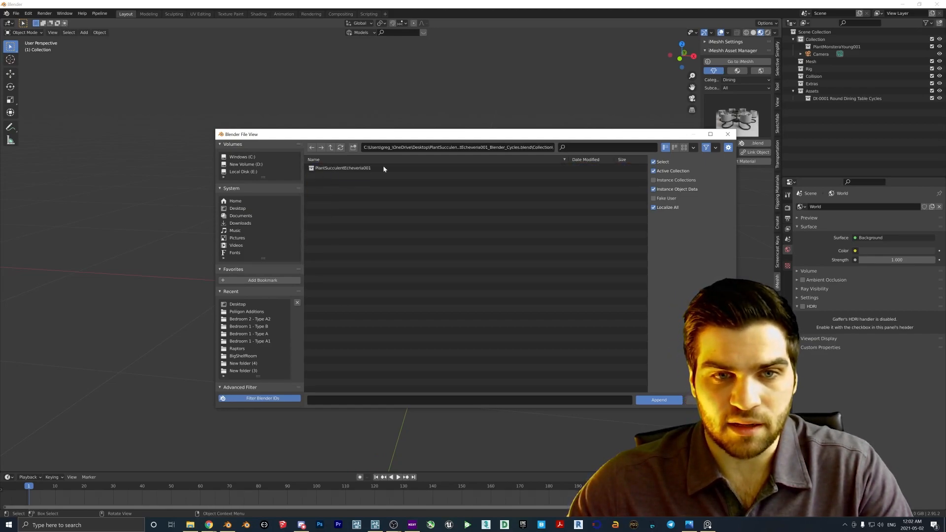
double_click(349, 168)
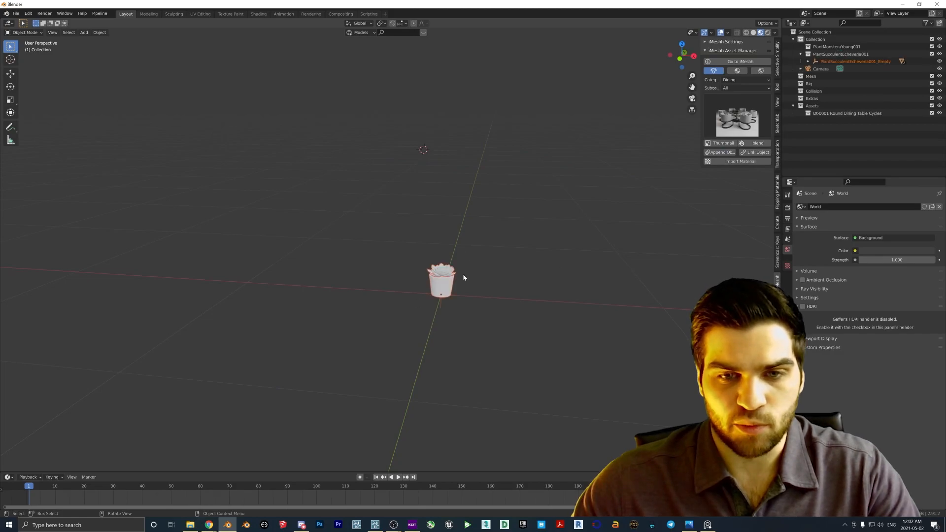
Select the succulent's leaf mesh, separate from the pot, and enter Edit Mode on it.
scroll(445, 277, up, 6)
shift+middle_drag(502, 210, 473, 247)
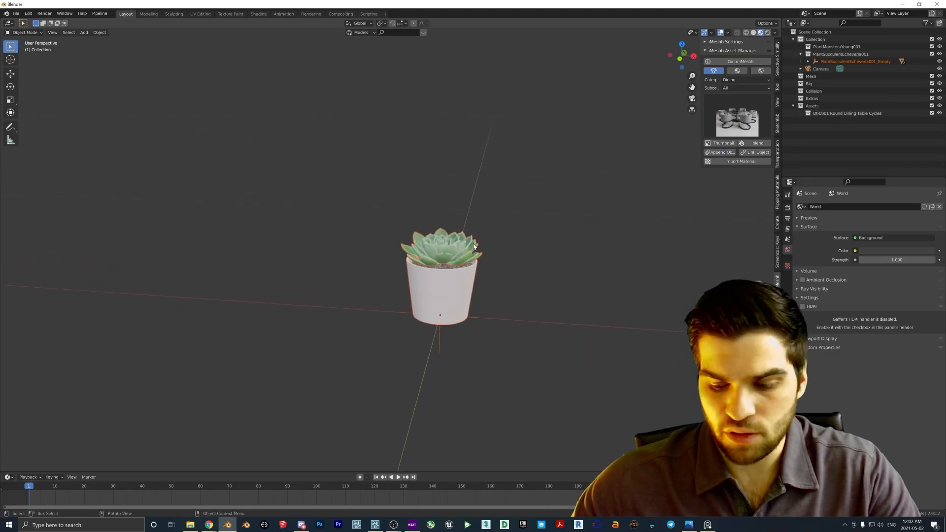
scroll(474, 247, up, 4)
middle_drag(527, 221, 581, 235)
scroll(485, 209, down, 3)
shift+middle_drag(479, 209, 474, 274)
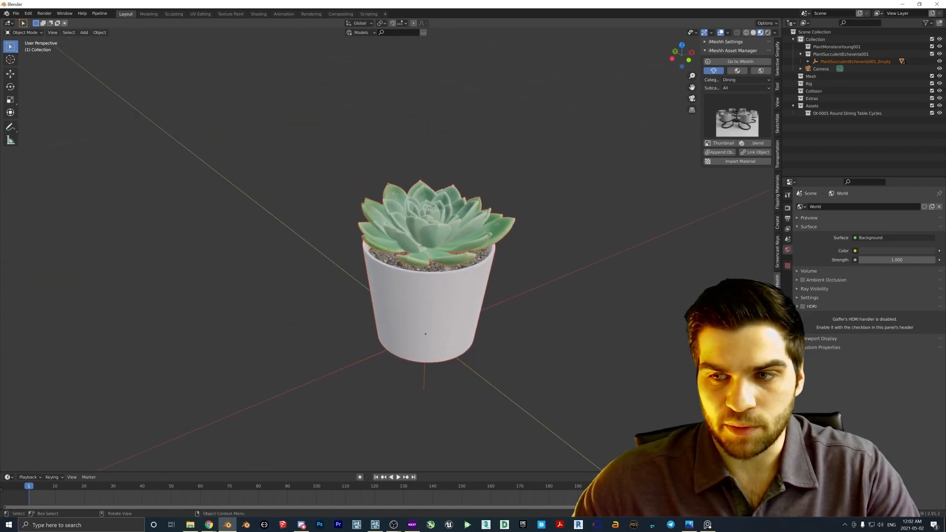
click(435, 245)
middle_drag(705, 275, 385, 218)
key(Tab)
key(Tab)
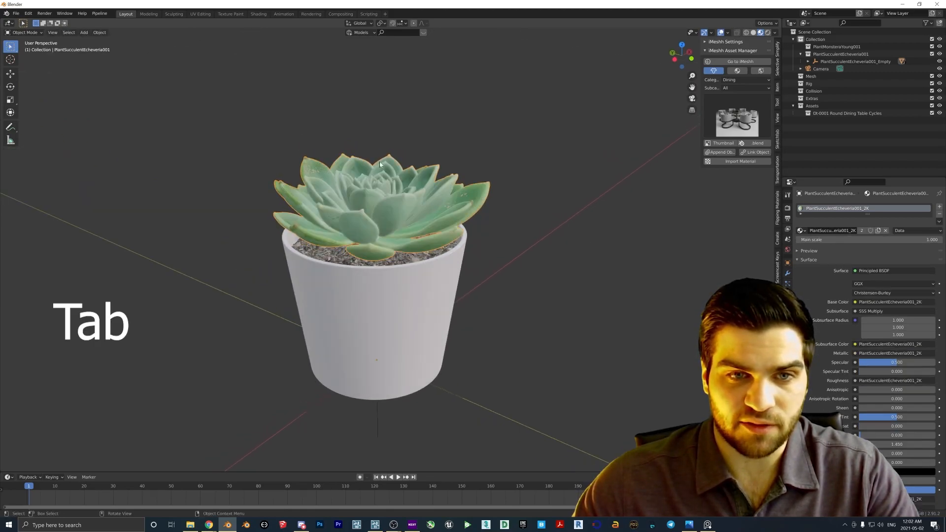
key(Tab)
middle_drag(425, 153, 431, 161)
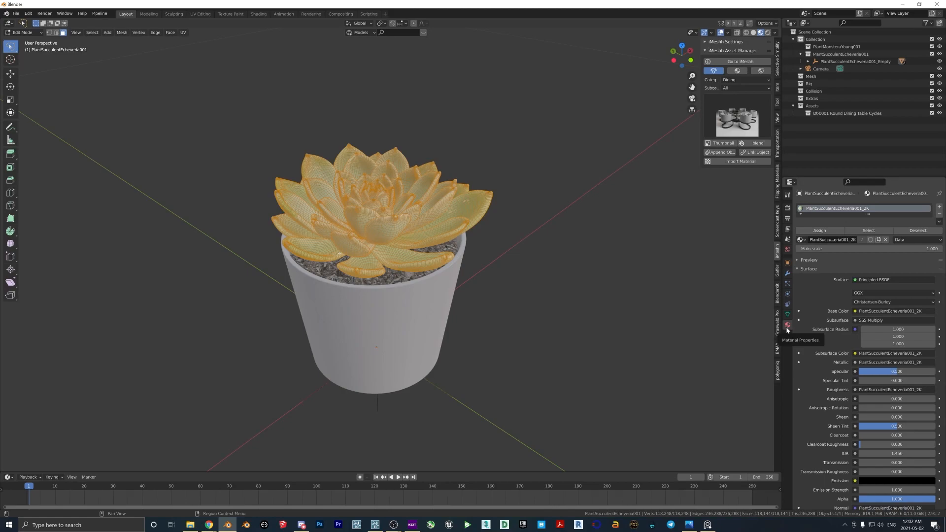
Add a second material slot to the leaf mesh with a new material named Leaf.
click(939, 207)
click(852, 256)
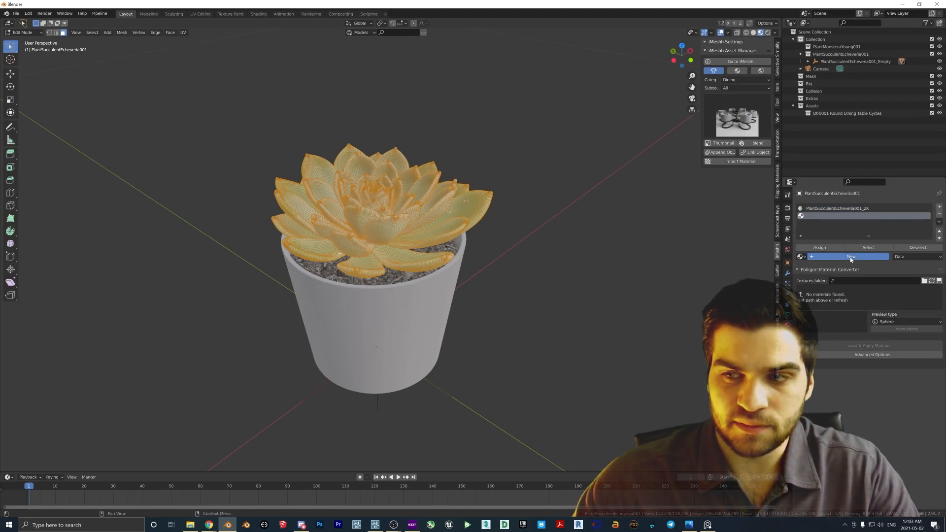
double_click(819, 219)
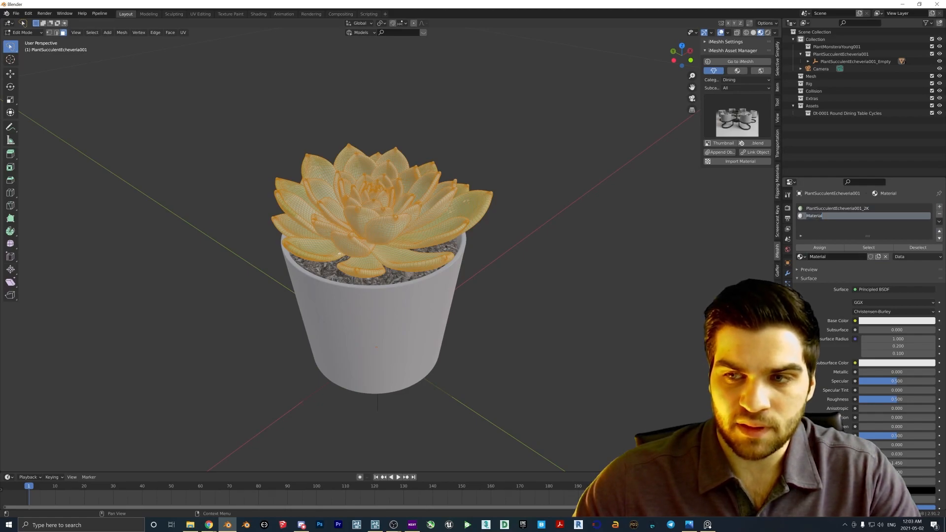
text(Leaf)
key(Return)
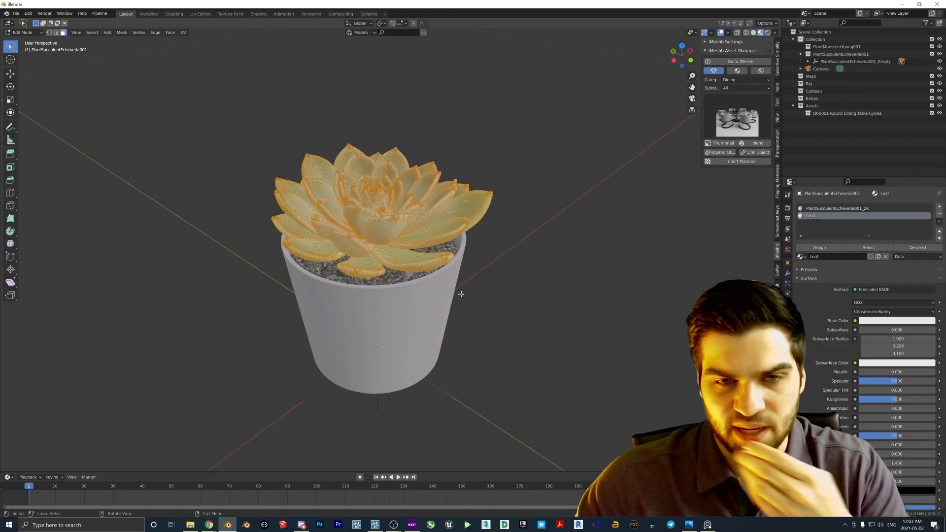
Select all of the succulent's leaf faces, assign the Leaf material to them and return to Object Mode.
middle_drag(486, 229, 290, 193)
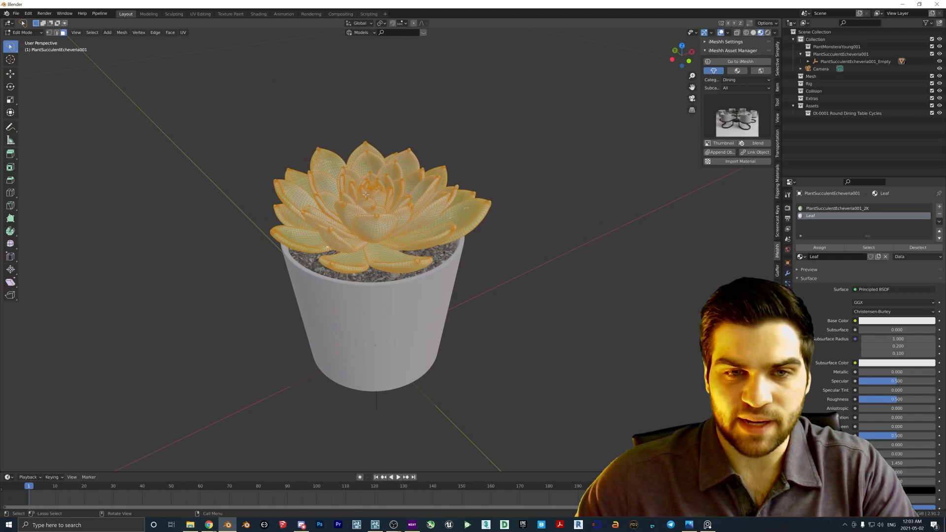
click(301, 311)
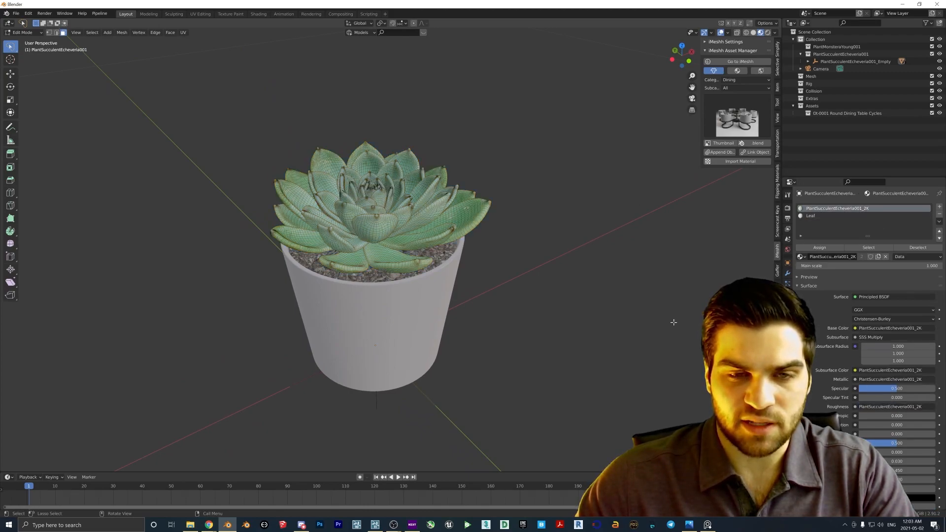
key(a)
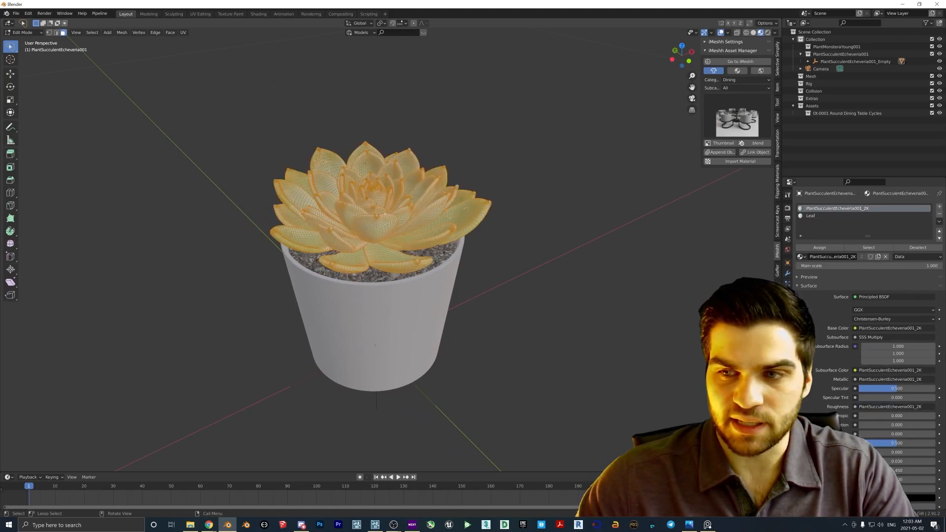
click(809, 216)
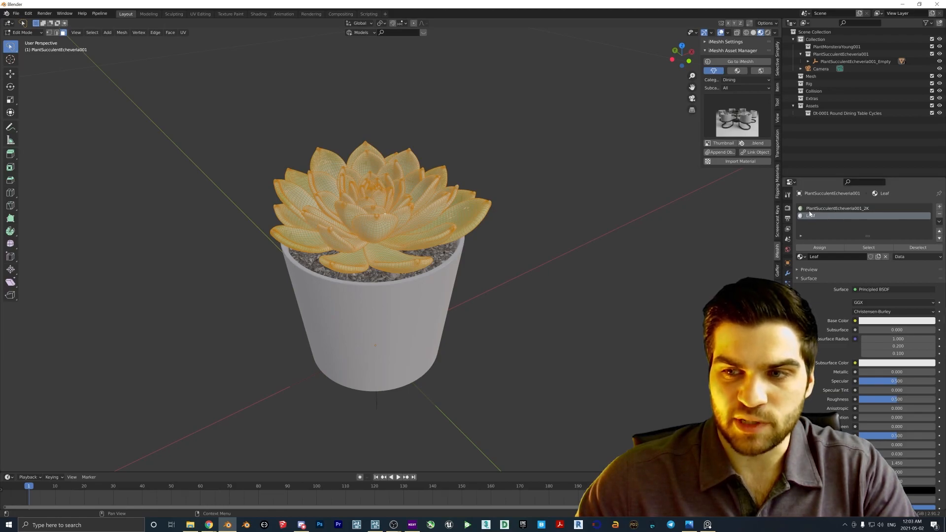
click(808, 247)
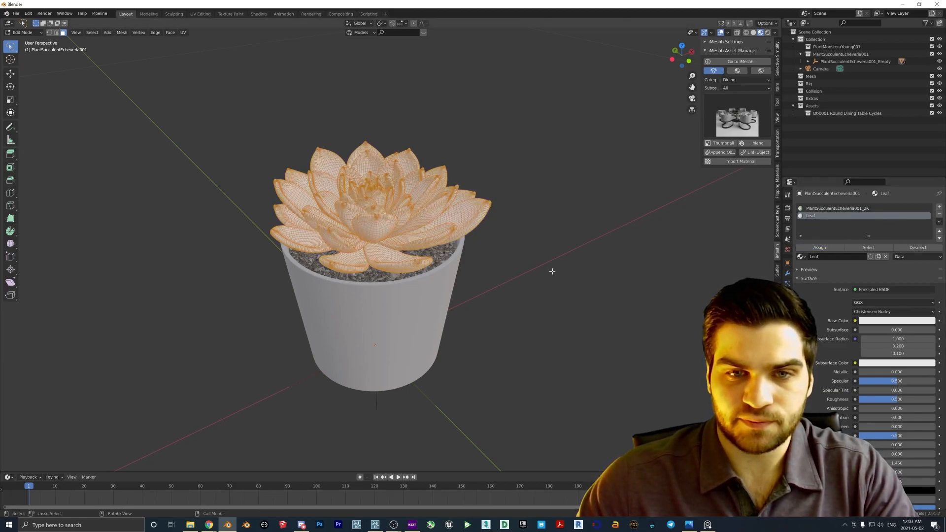
key(Tab)
middle_drag(370, 222, 319, 188)
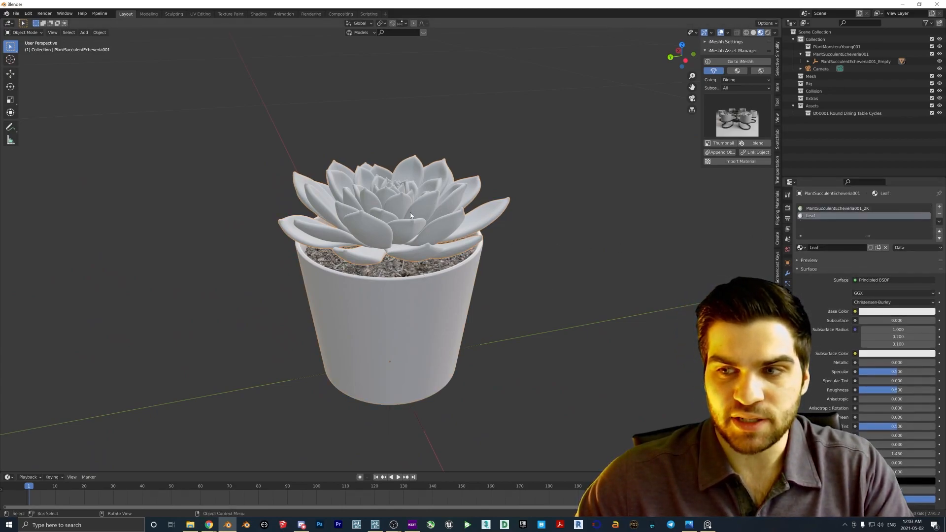
Compare the material slots of the pot and the leaf mesh, including PlantSucculentEcheveria001_2K and Leaf on the leaves.
click(415, 276)
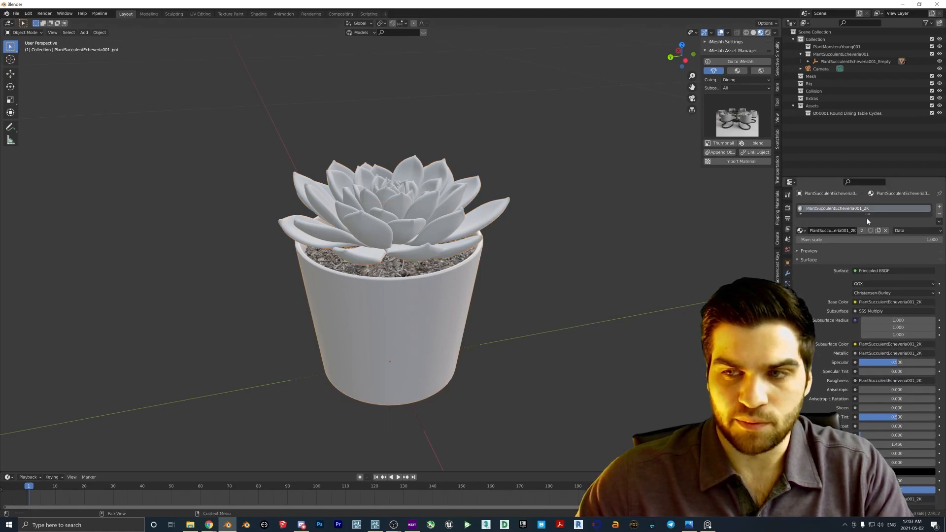
shift+click(427, 227)
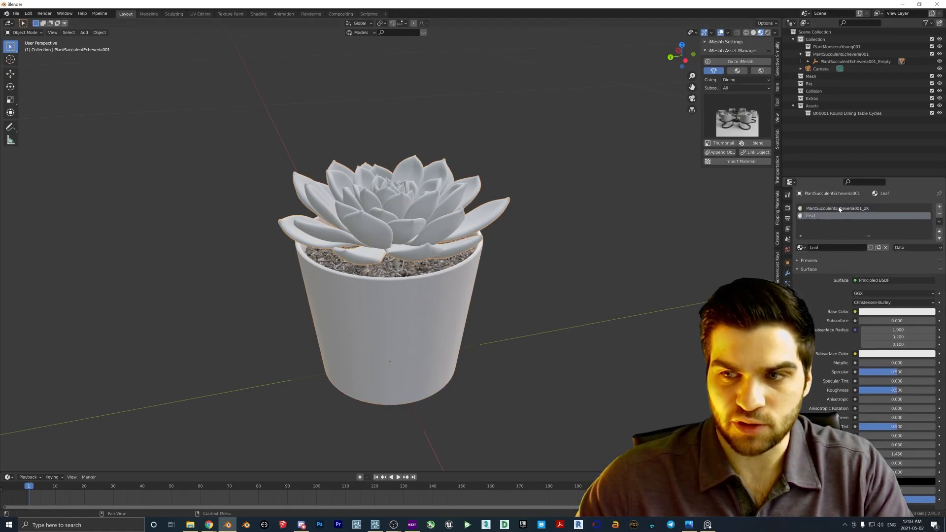
click(840, 208)
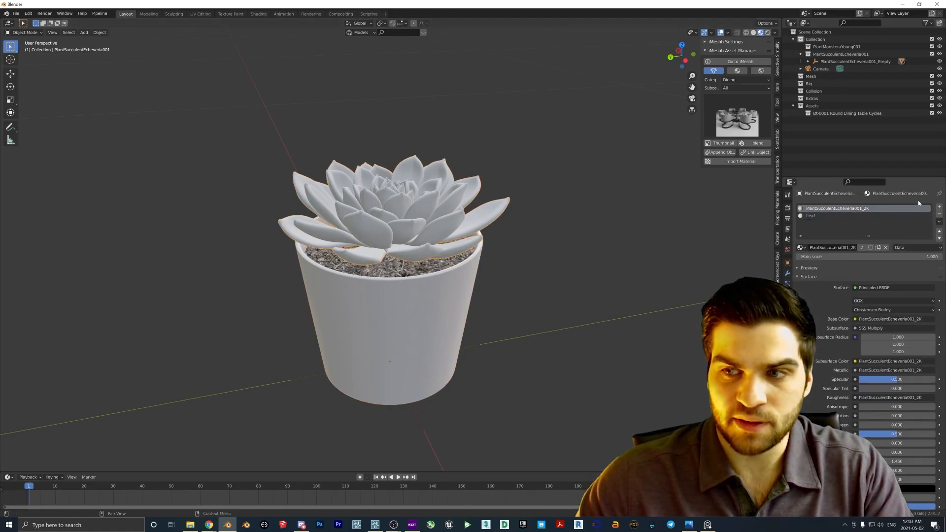
click(820, 217)
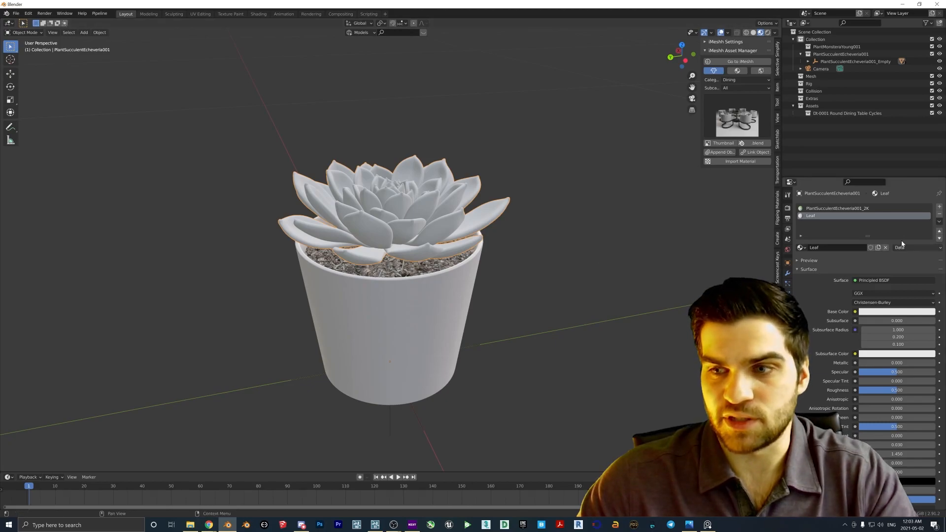
click(845, 209)
scroll(454, 265, up, 4)
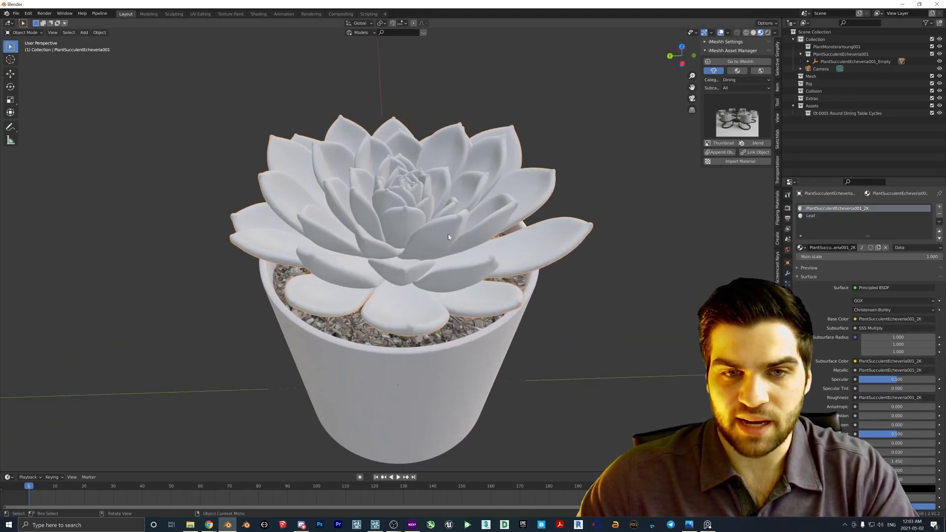
scroll(380, 251, down, 2)
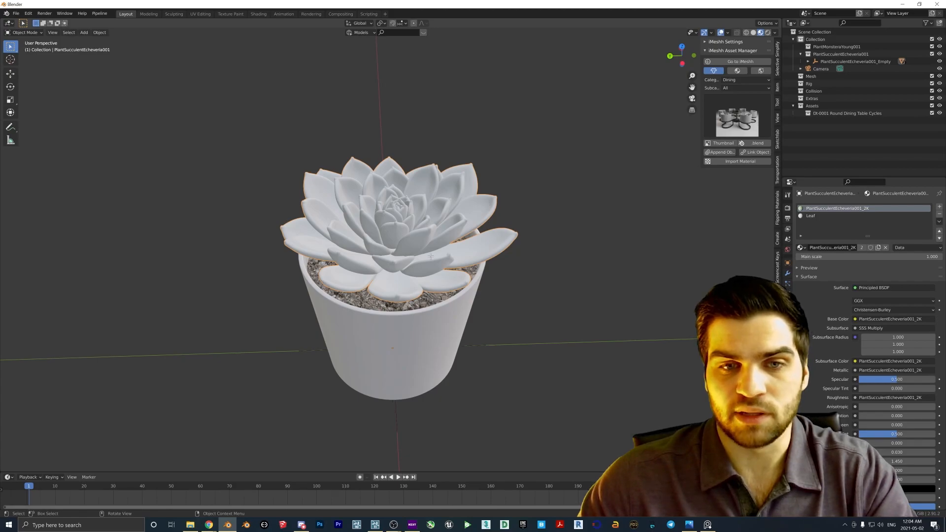
Select about half of the leaves in Edit Mode, assign the PlantSucculentEcheveria001_2K material to them and return to Object Mode.
key(Tab)
scroll(404, 248, up, 3)
middle_drag(372, 260, 335, 200)
scroll(355, 264, down, 3)
click(315, 223)
scroll(316, 223, up, 3)
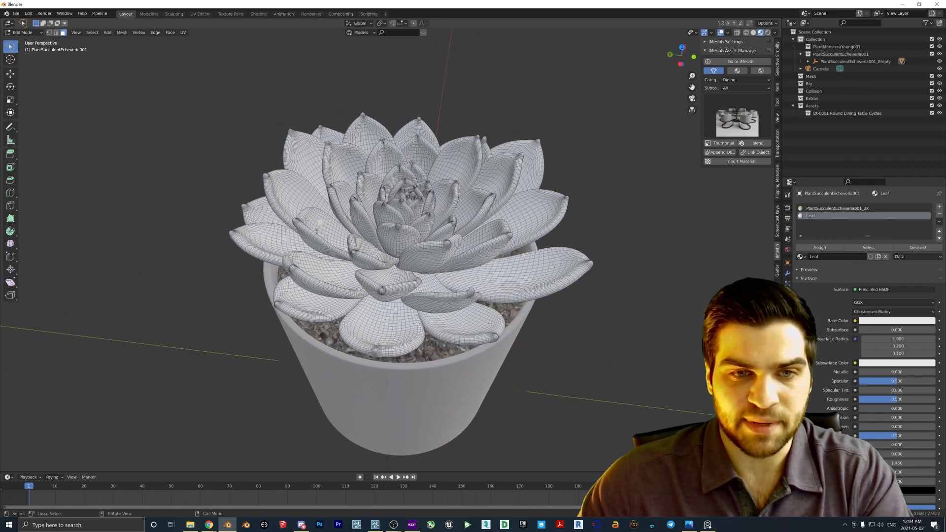
middle_drag(317, 231, 316, 232)
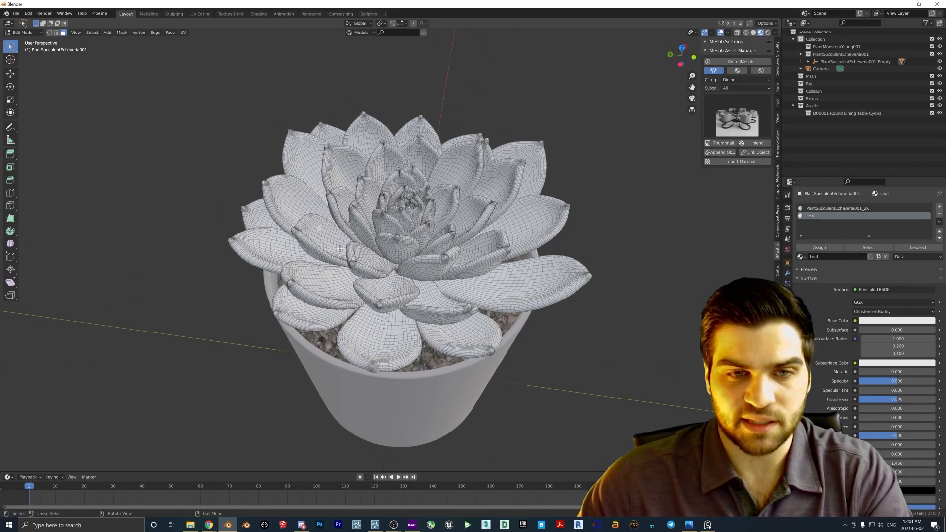
key(l)
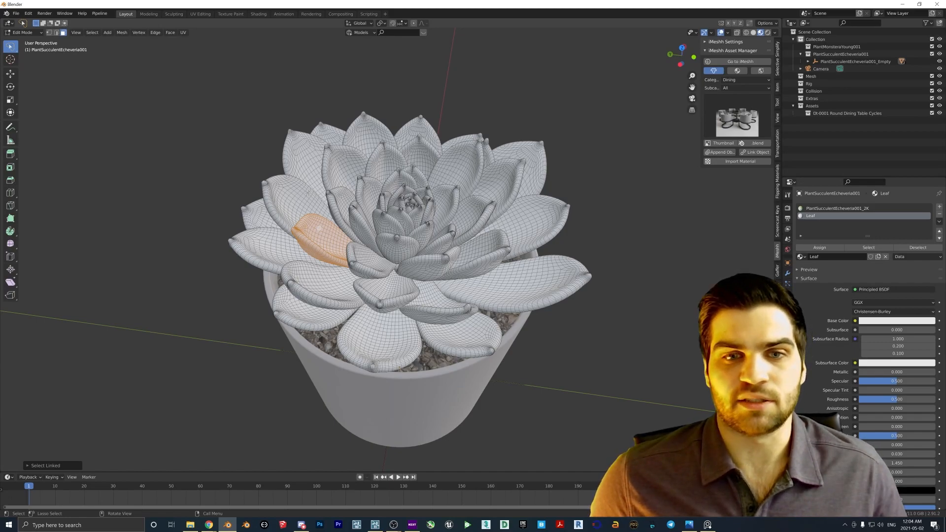
middle_drag(335, 184, 327, 201)
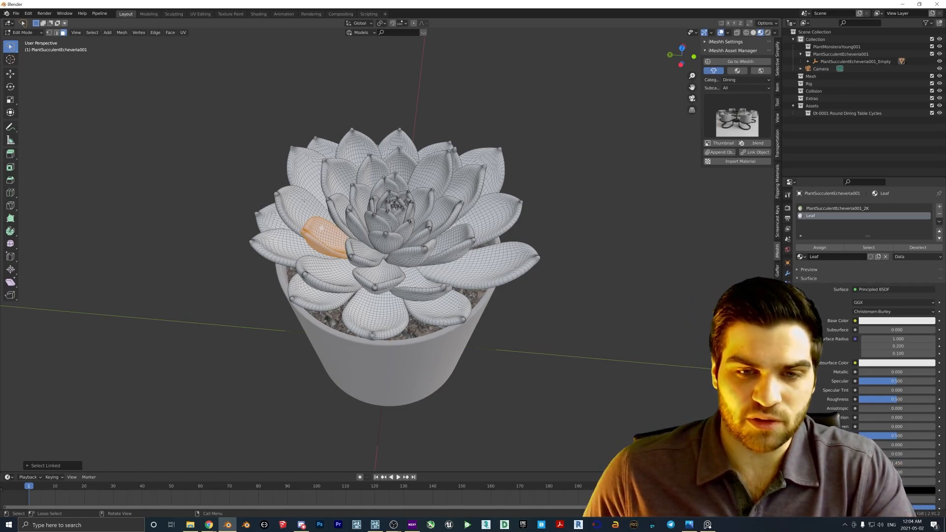
middle_drag(273, 174, 318, 208)
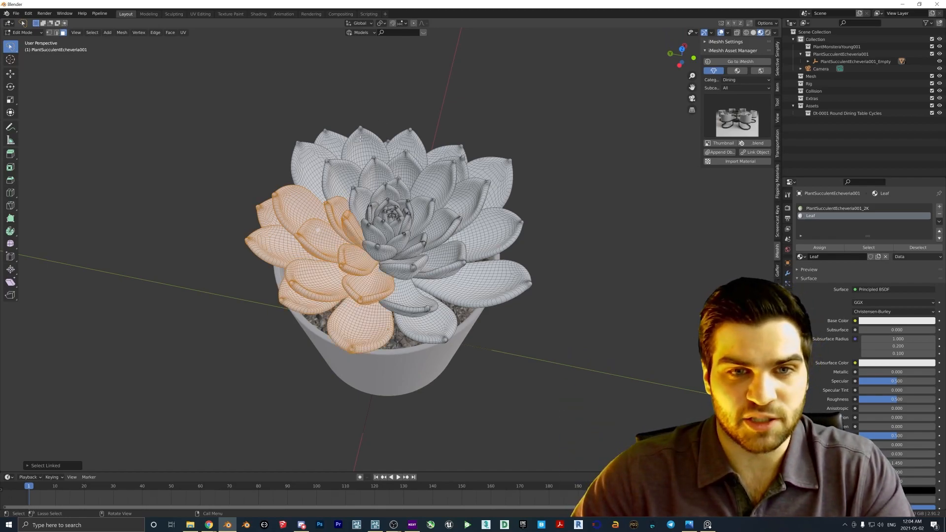
key(l)
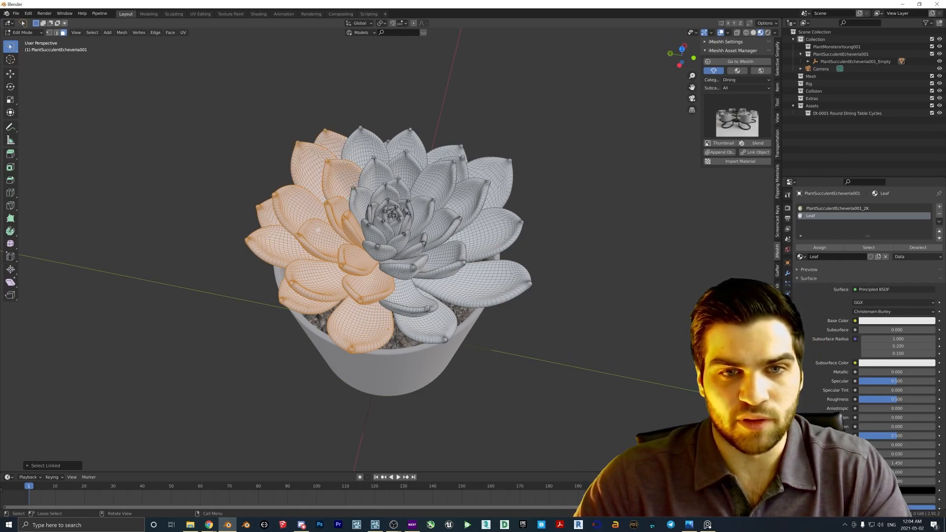
click(832, 209)
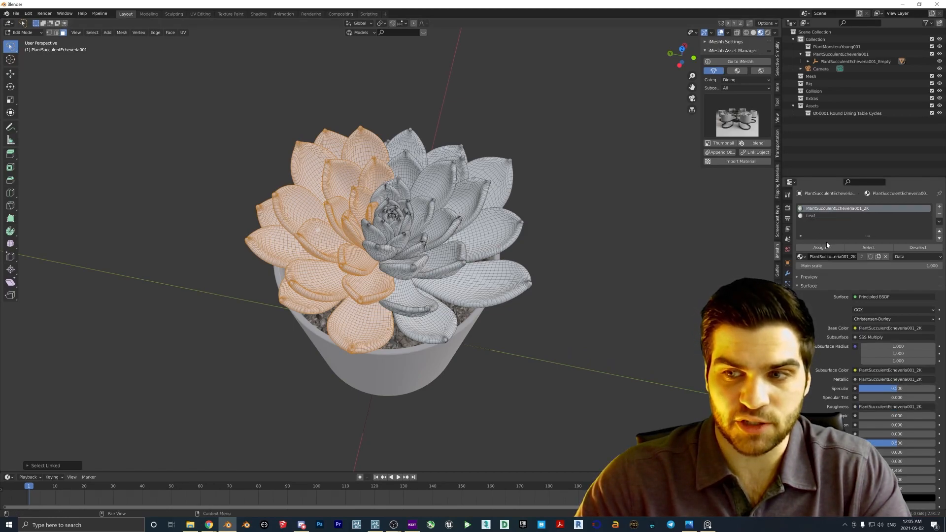
key(Tab)
middle_drag(339, 244, 409, 186)
Export the succulent as GoodPlant.fbx into the Generic folder of PlantSucculentEcheveria001.
click(16, 13)
scroll(427, 208, down, 2)
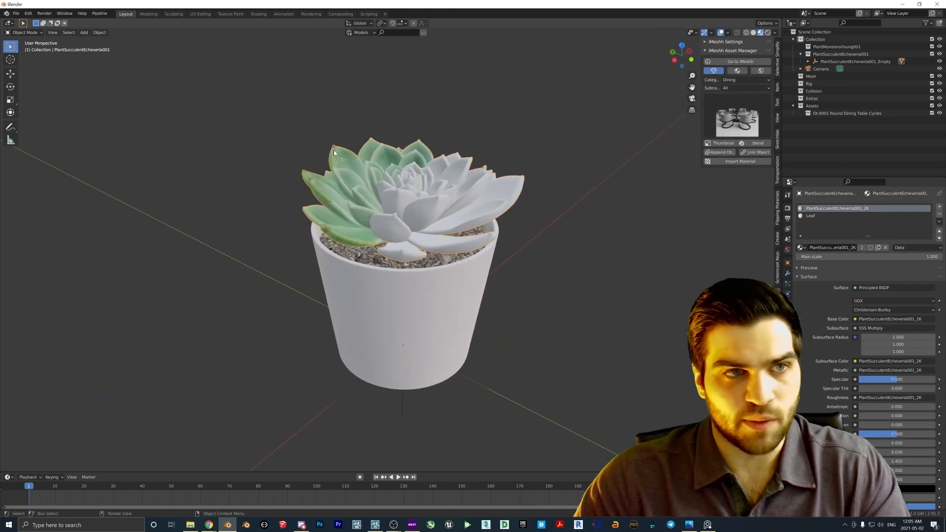
middle_drag(375, 229, 355, 212)
click(16, 13)
mouse_move(51, 123)
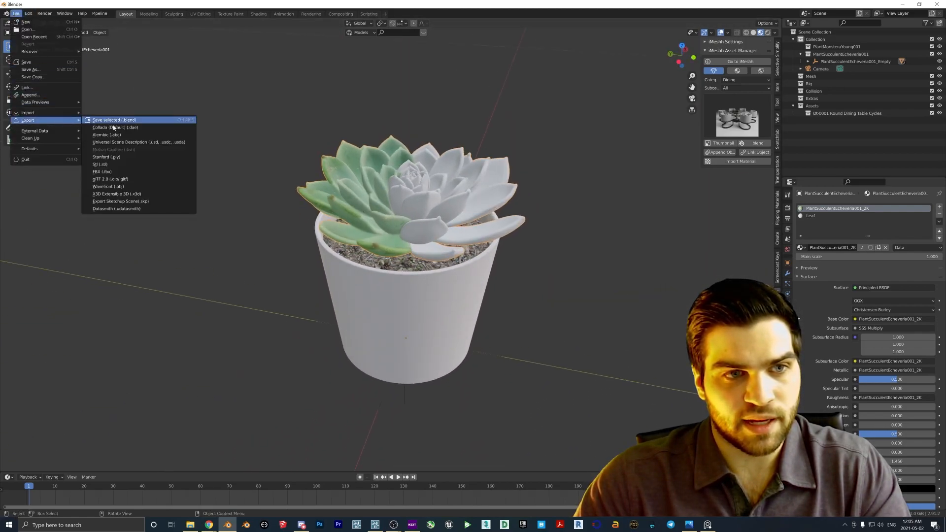
click(104, 170)
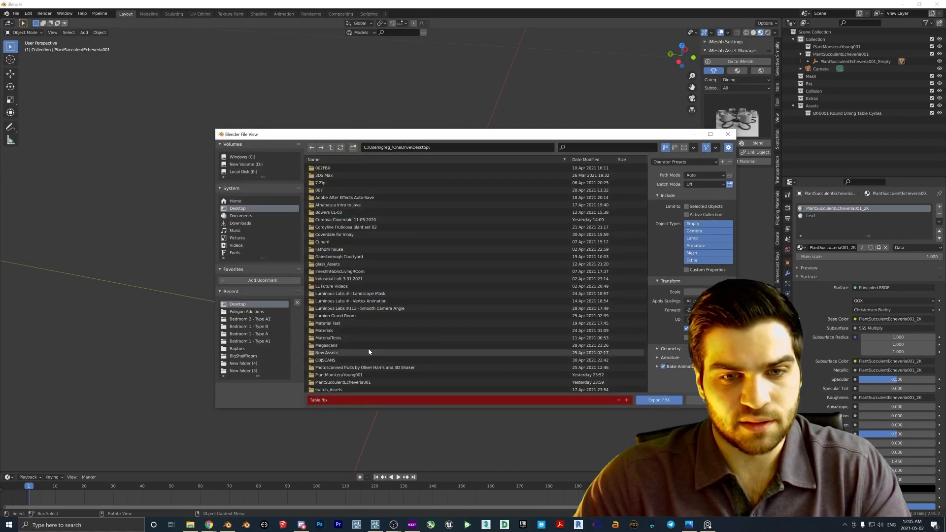
scroll(372, 321, down, 4)
double_click(366, 334)
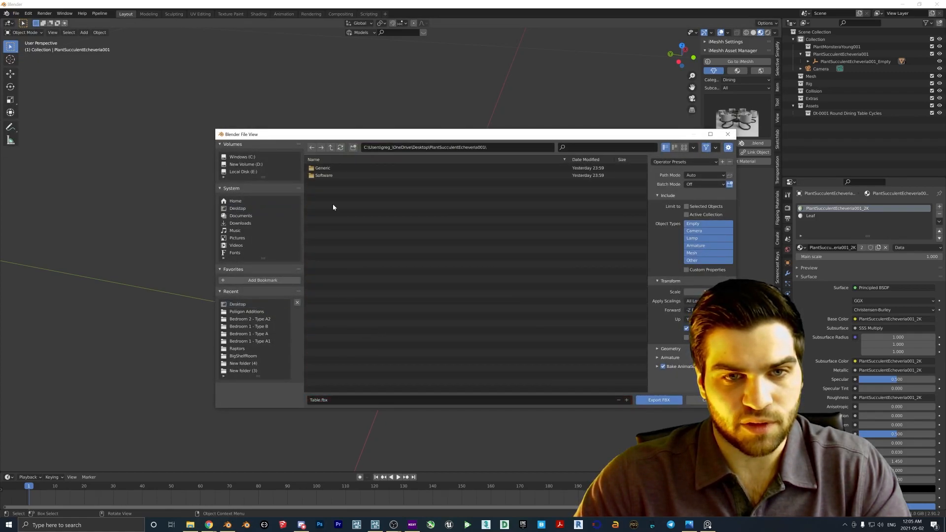
click(326, 168)
double_click(323, 168)
double_click(320, 400)
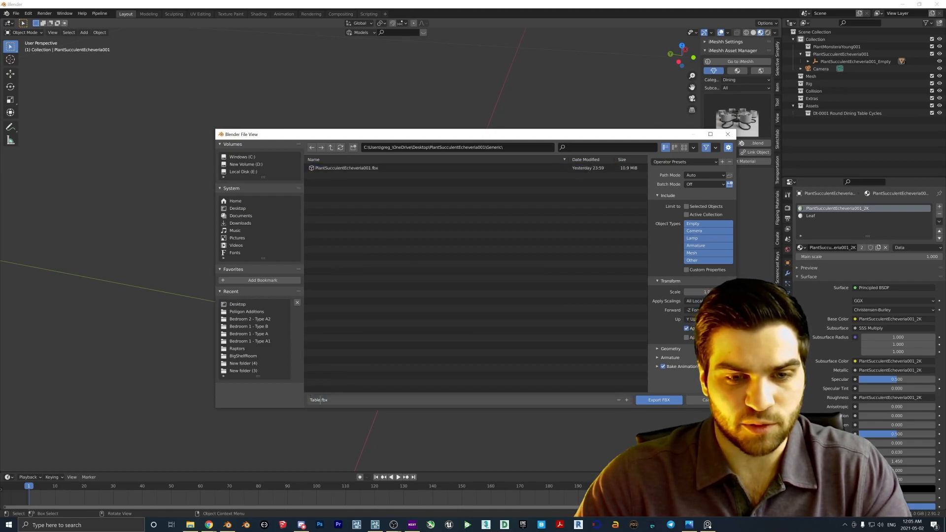
text(GoodPlant)
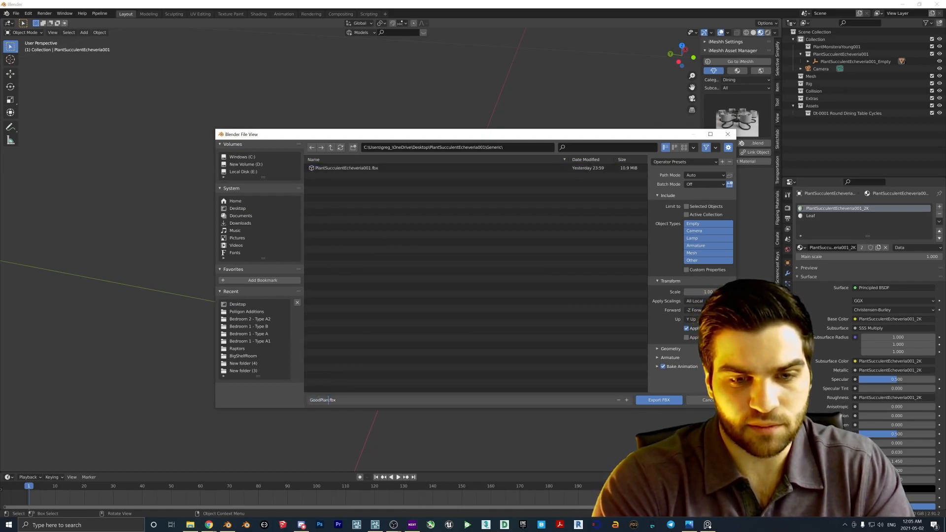
click(673, 401)
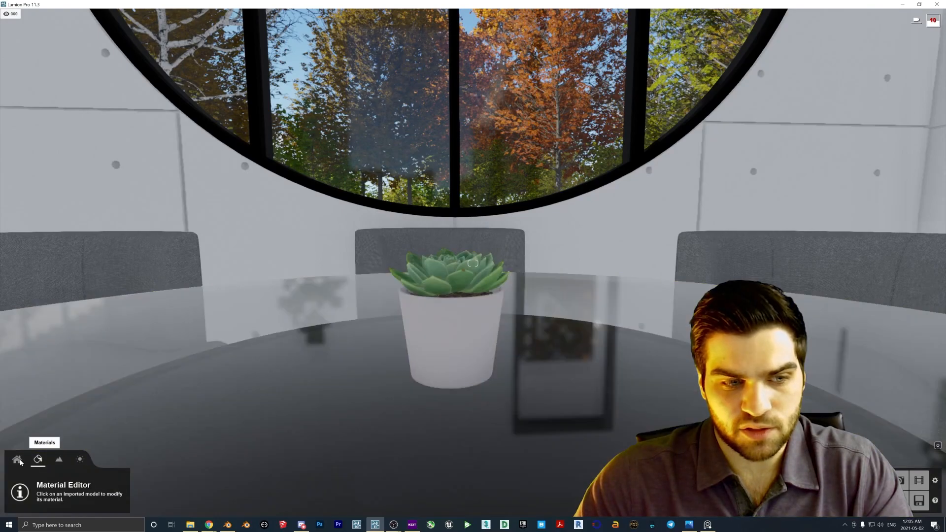
Switch to Lumion and delete the succulent standing on the table.
click(17, 459)
click(237, 481)
click(427, 324)
click(427, 324)
Import the exported GoodPlant.fbx model and place it on the round table.
click(17, 490)
double_click(91, 56)
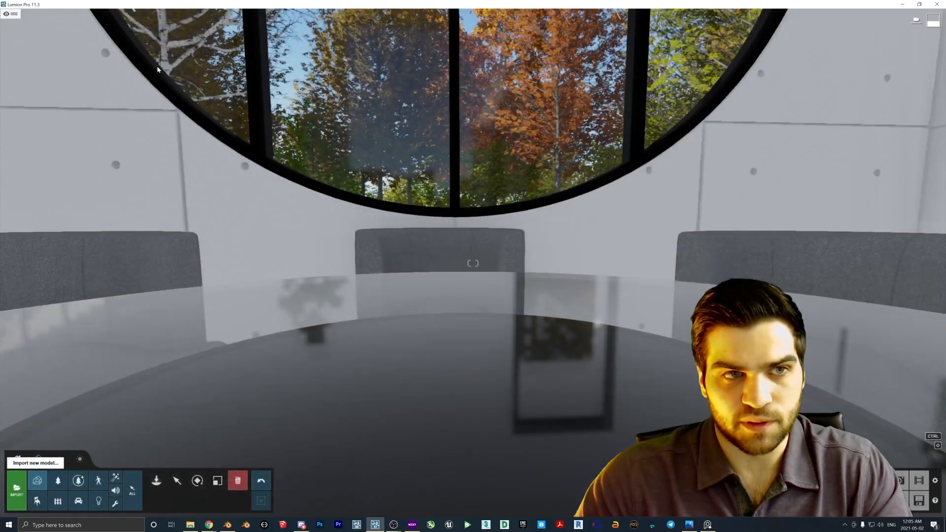
click(577, 334)
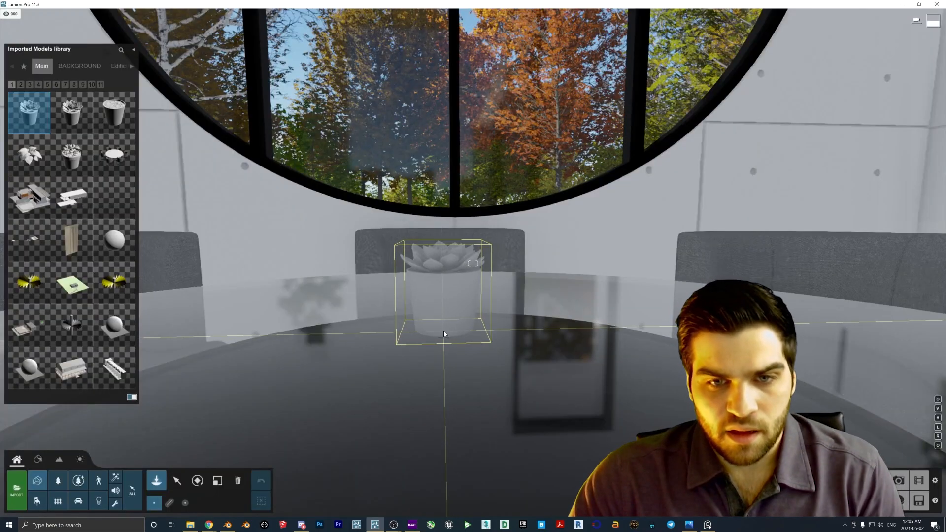
click(442, 330)
right_drag(458, 306, 467, 327)
key(w)
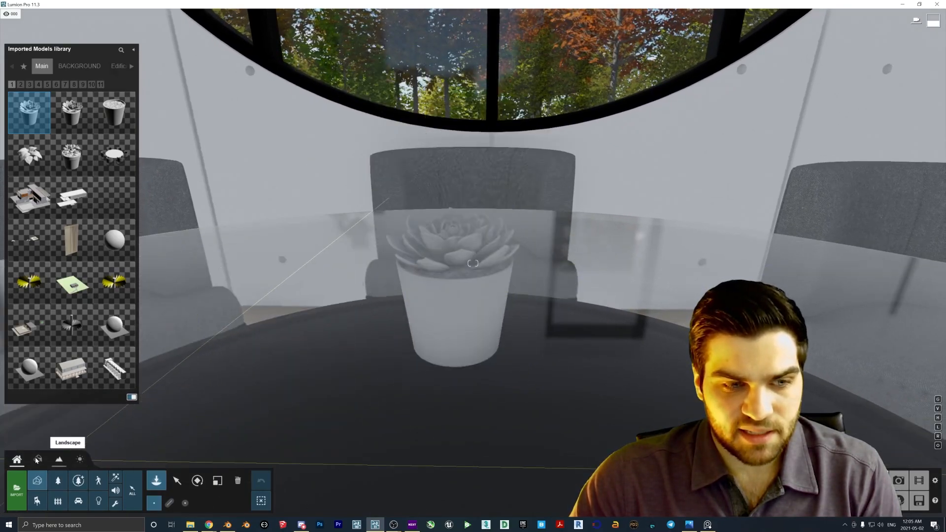
Examine the newly imported succulent up close in the Material Editor.
click(37, 459)
right_drag(427, 232, 145, 442)
key(w)
key(d)
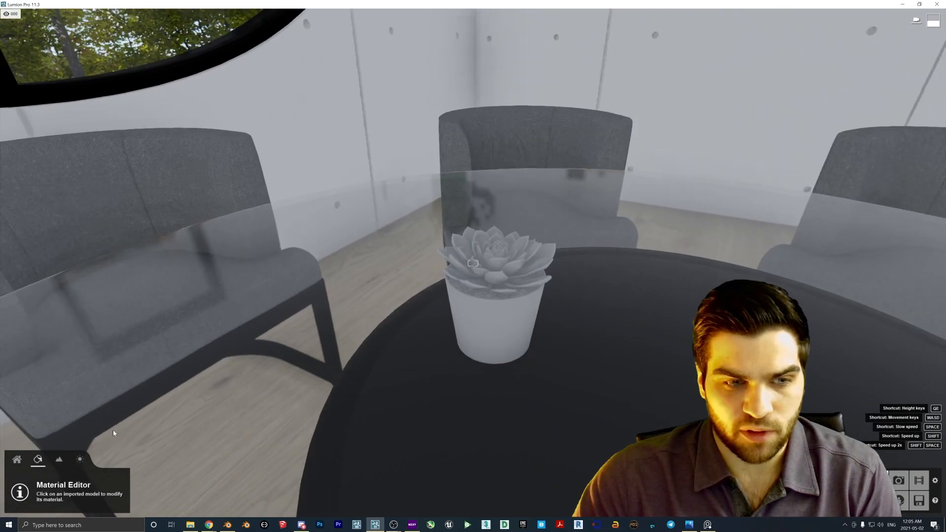
Place the previously textured succulent from the imported models library on the table behind the new plant.
click(17, 459)
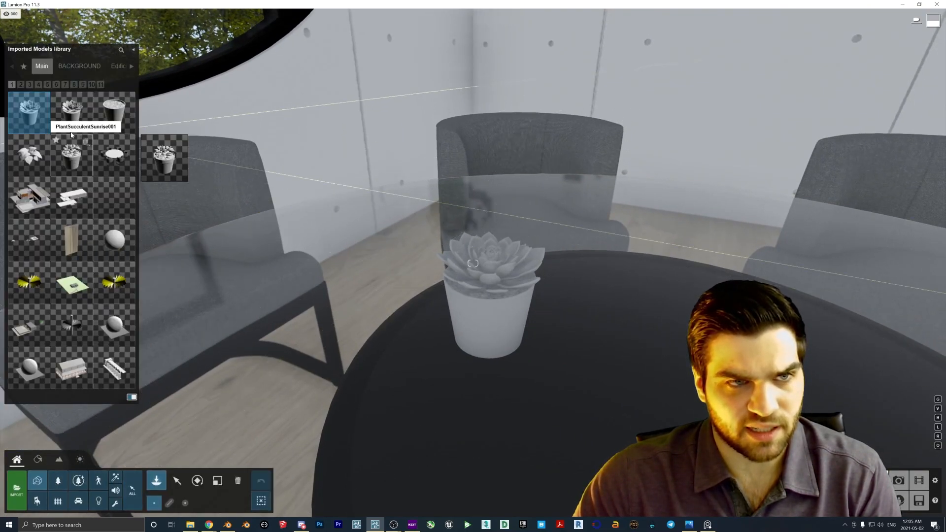
click(71, 112)
click(581, 254)
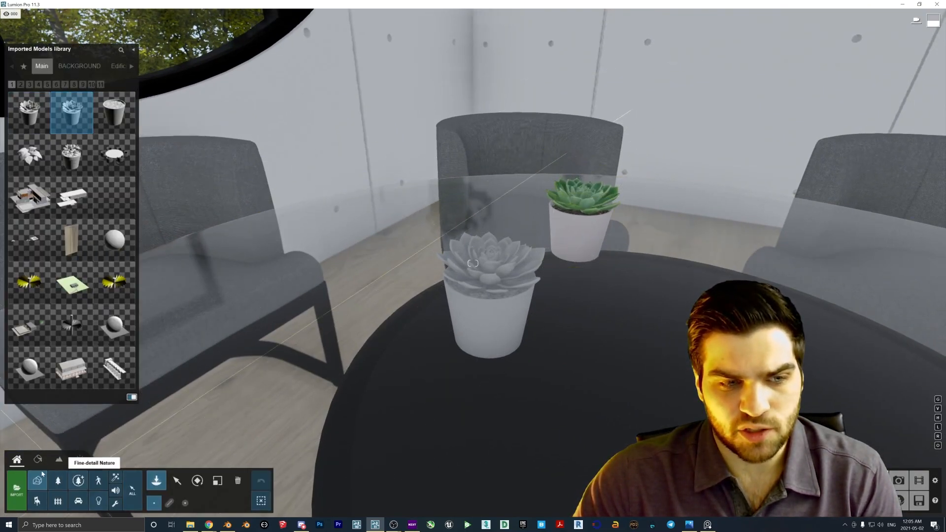
Check in the Material Editor which leaves of the new plant belong to the Leaf material.
click(37, 460)
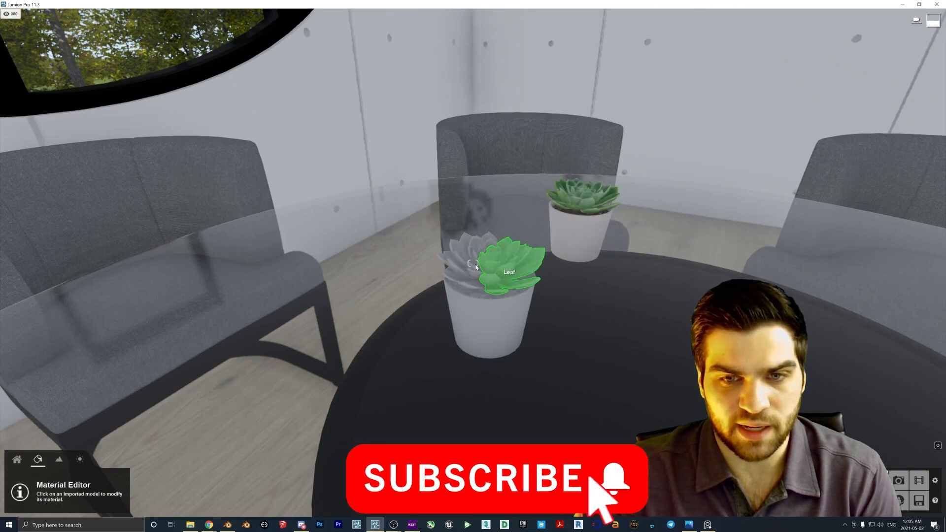
key(w)
right_drag(507, 281, 532, 288)
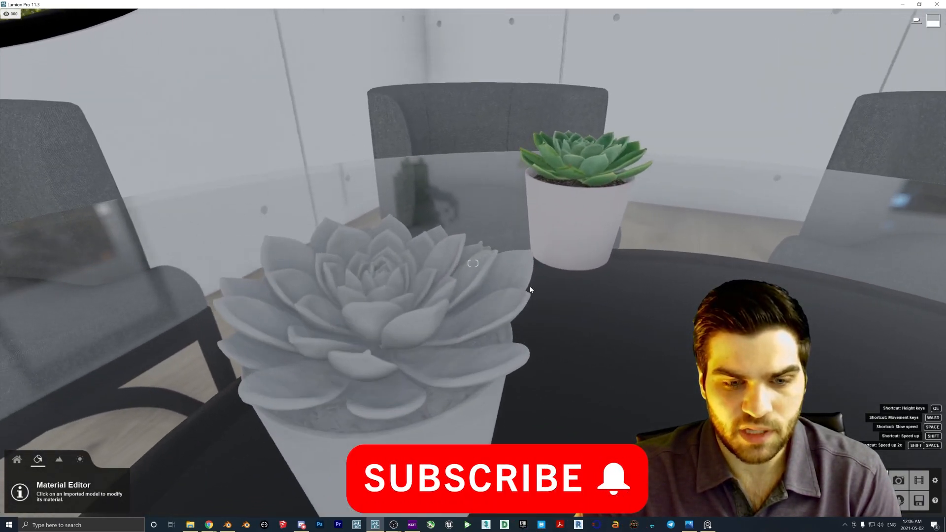
key(s)
Switch to Blender, select all of the succulent's leaves in Edit Mode and assign the Leaf material to them.
click(227, 525)
mouse_move(396, 202)
middle_down()
mouse_move(412, 219)
mouse_move(407, 197)
middle_up()
key(Tab)
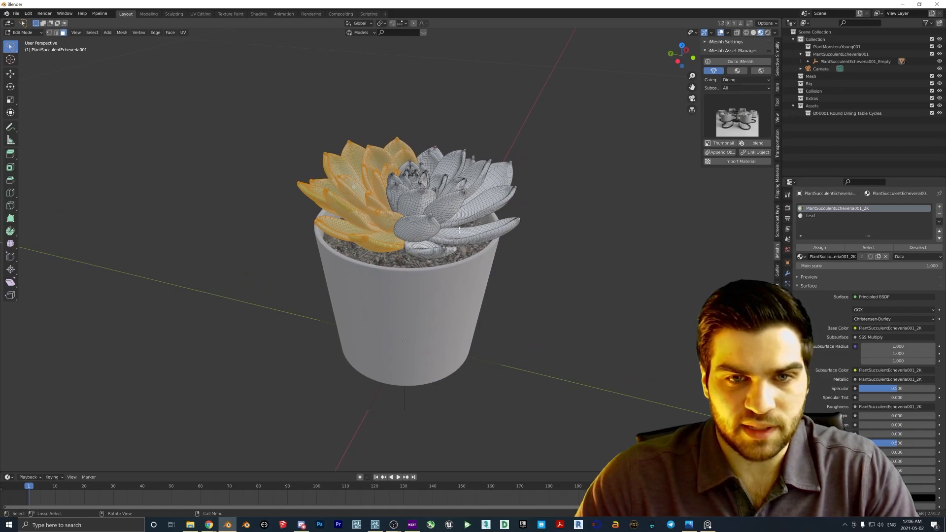
key(l)
click(813, 215)
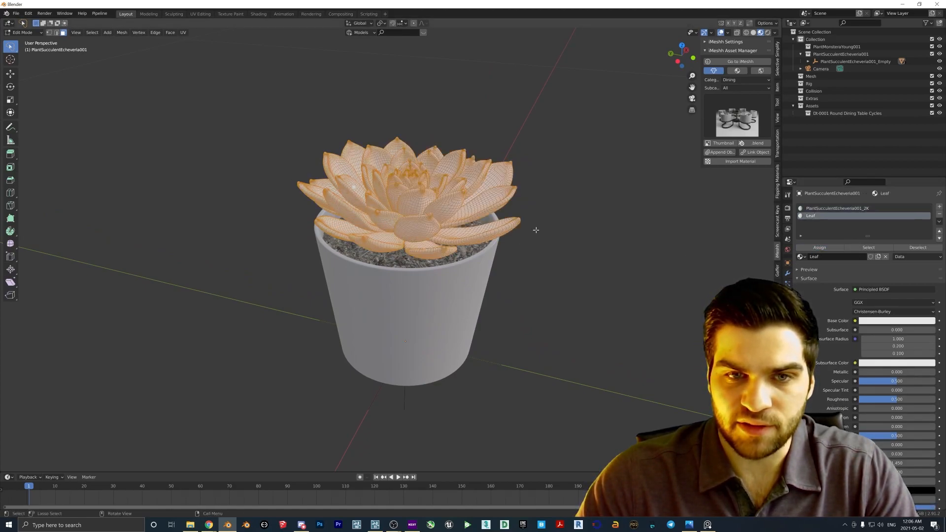
key(Tab)
middle_drag(467, 232, 426, 226)
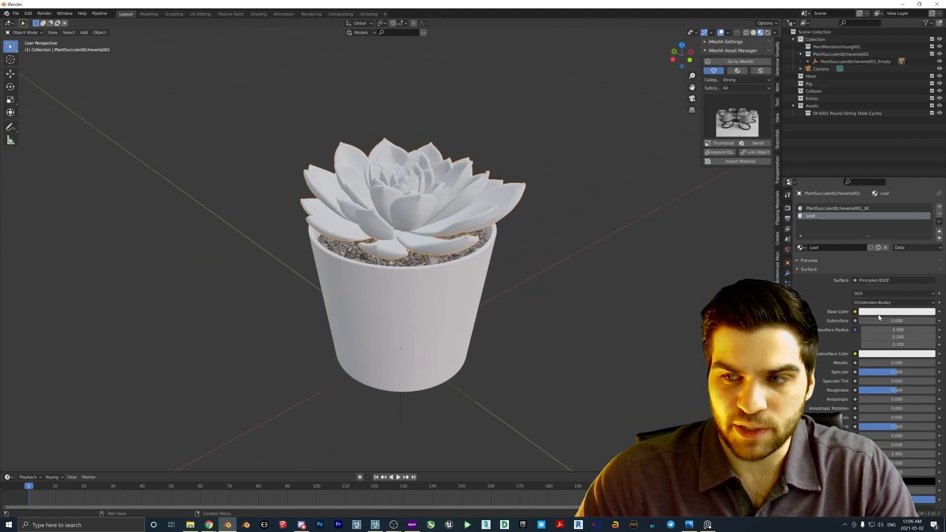
Change the Leaf material's base color to a light red.
click(880, 312)
click(896, 249)
middle_drag(424, 326, 366, 213)
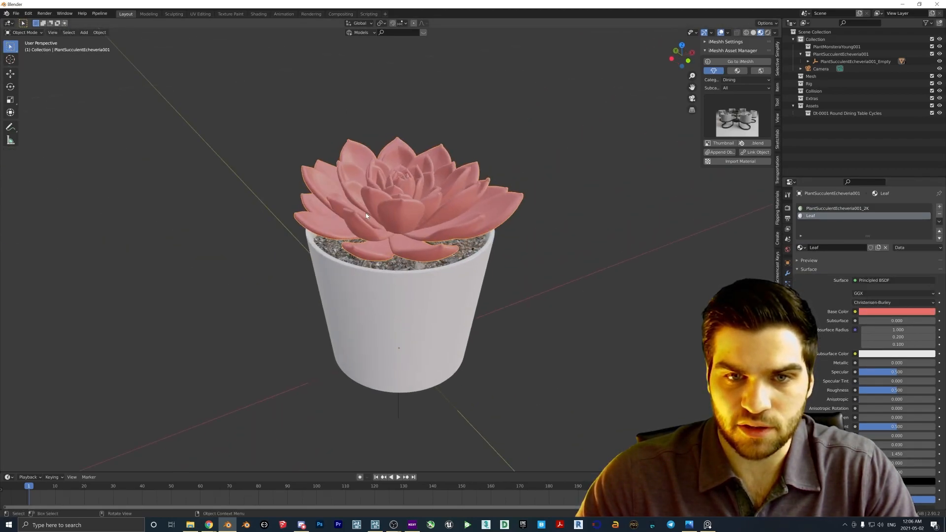
click(15, 13)
mouse_move(71, 123)
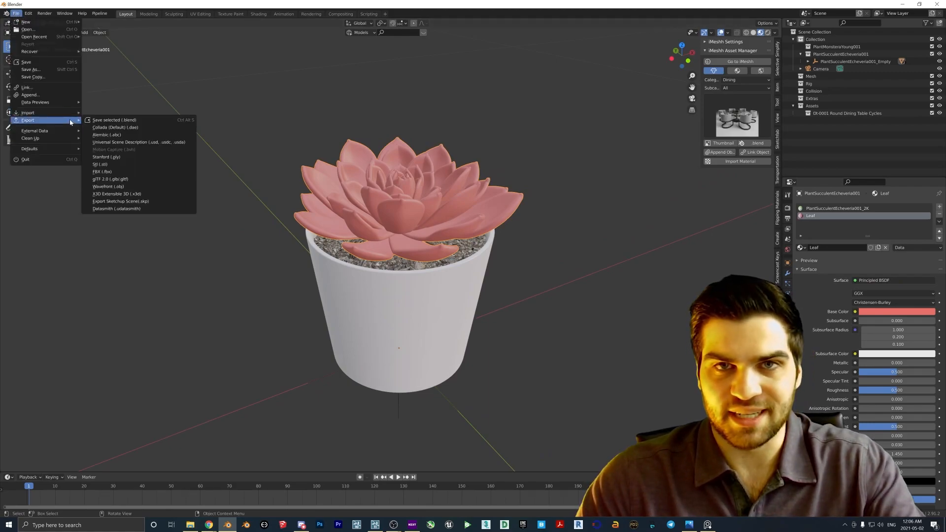
click(111, 173)
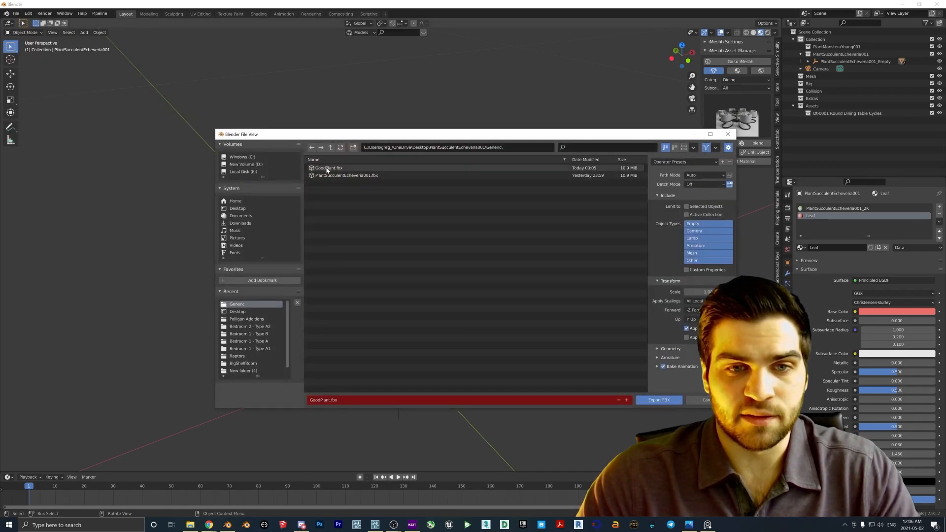
key(Escape)
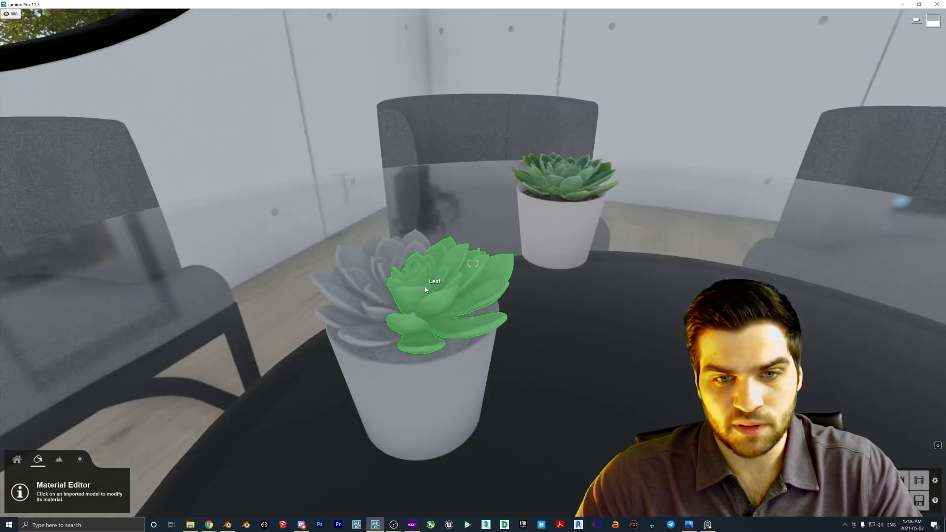
Re-import the updated plant and give its pot a Standard material with the PlantSucculentEcheveria001_COL_2K_SPECULAR image as color map.
click(473, 263)
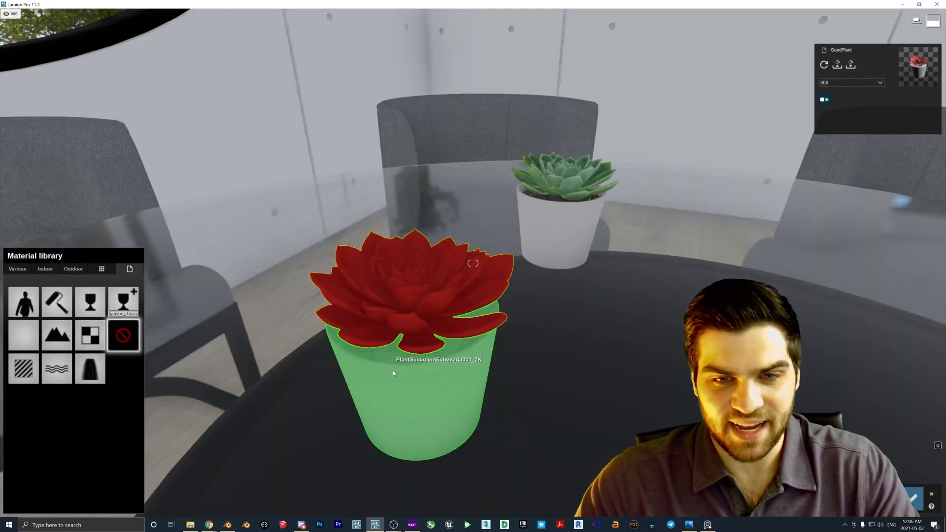
click(445, 393)
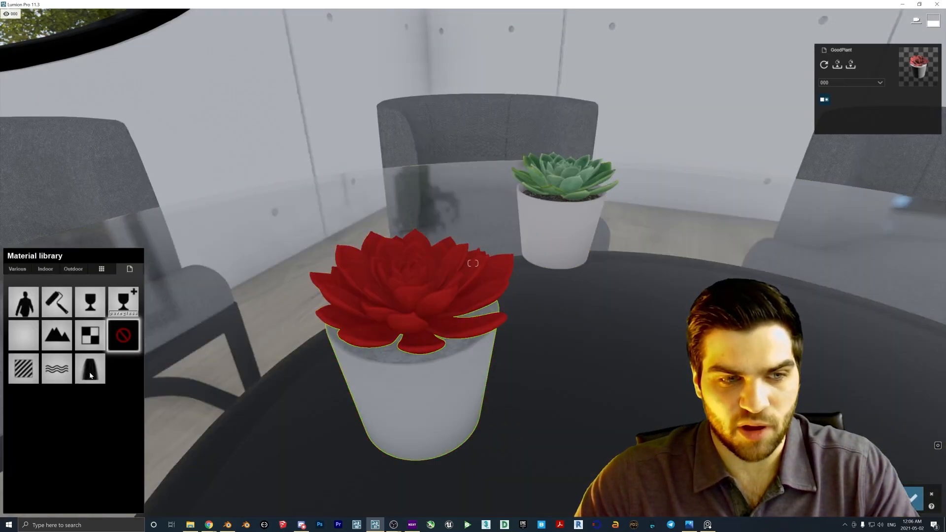
click(23, 368)
click(33, 313)
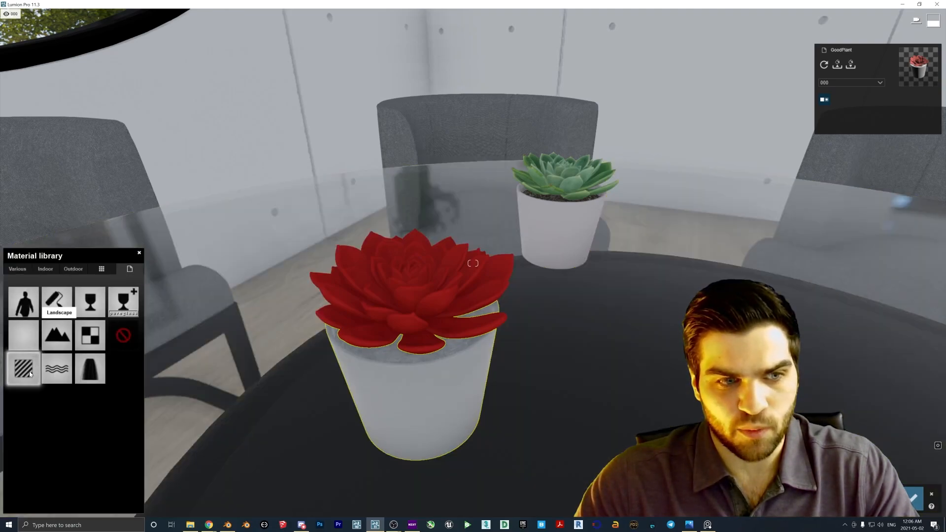
click(23, 368)
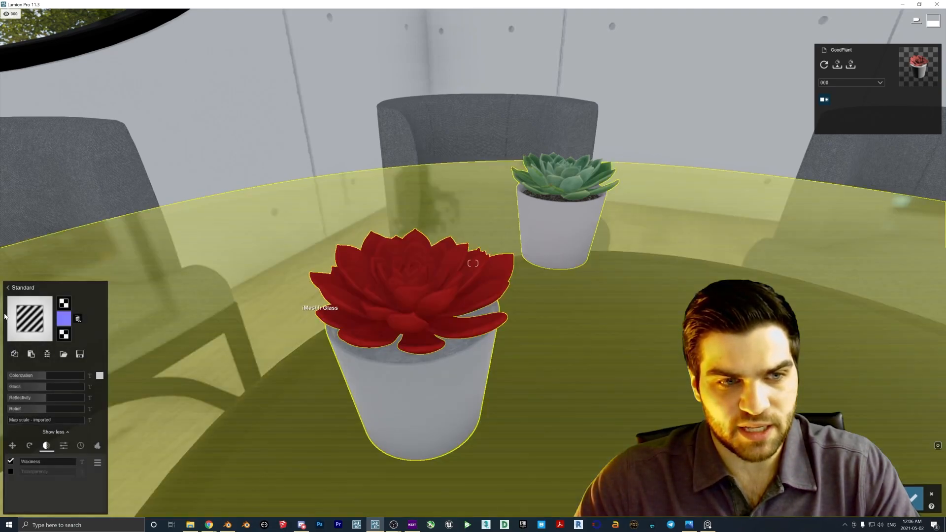
click(77, 298)
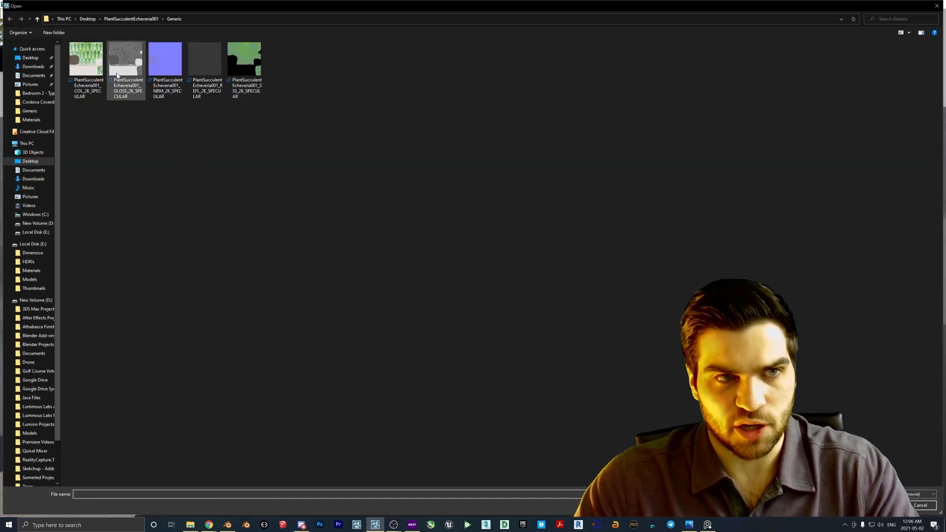
double_click(86, 73)
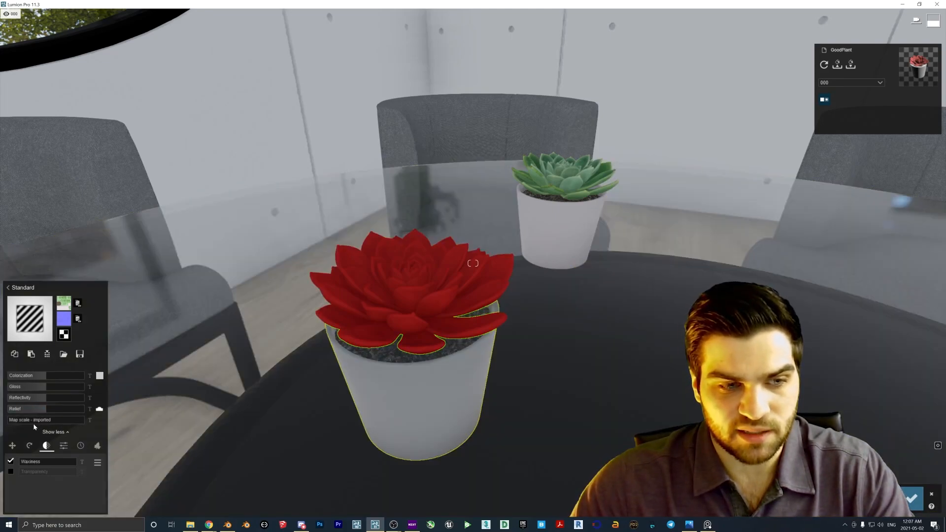
Try a custom map scale on the pot's material and return it to the imported scale.
mouse_move(34, 423)
mouse_down()
mouse_move(41, 420)
mouse_move(17, 422)
mouse_up()
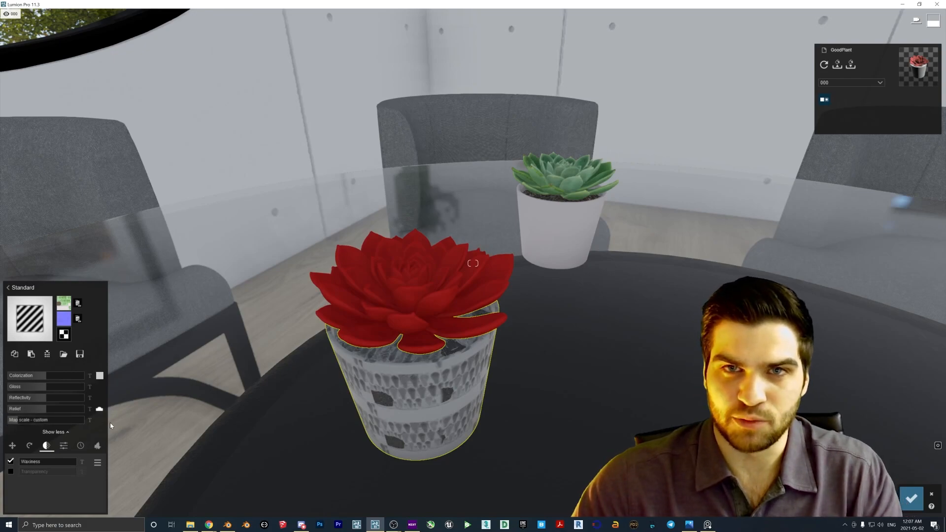
drag(36, 421, 7, 420)
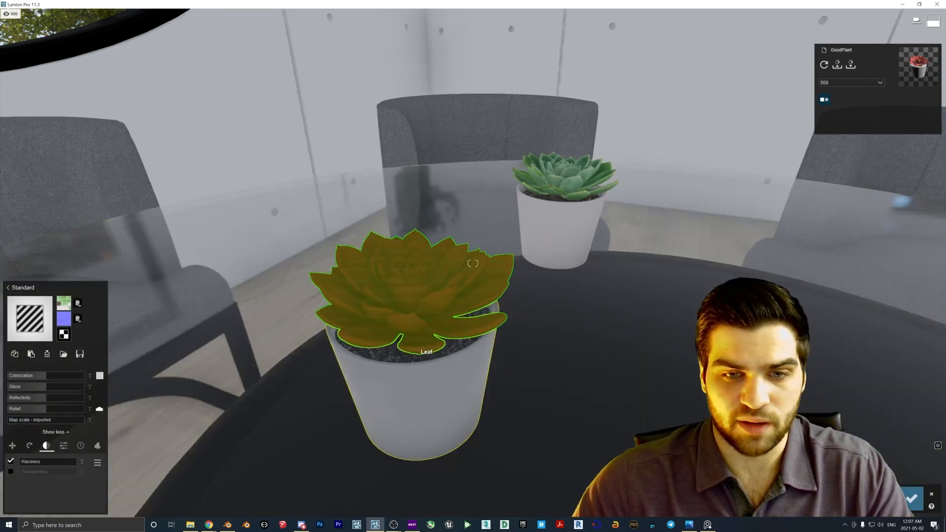
Copy the pot's textured material onto the plant's leaves and lower the colorization to zero.
scroll(415, 351, up, 3)
mouse_move(426, 345)
right_down()
mouse_move(415, 351)
mouse_move(428, 345)
right_up()
key(s)
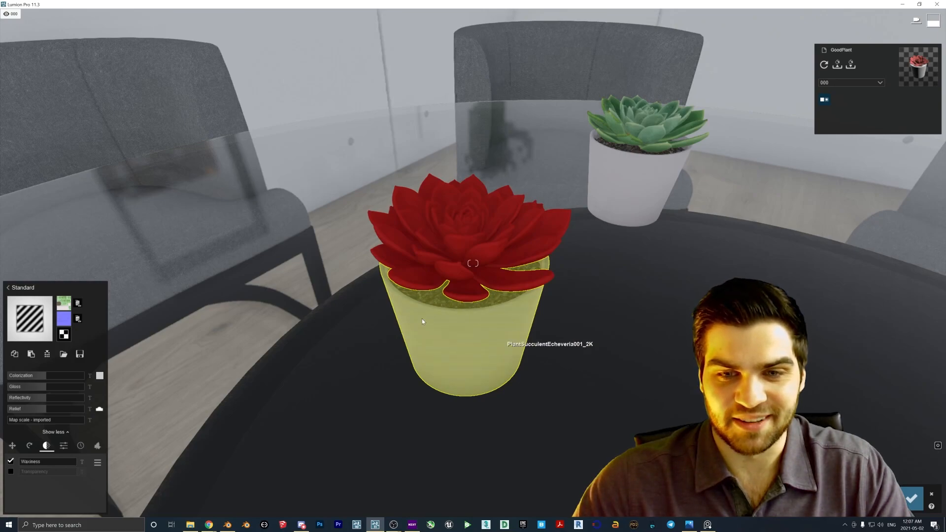
click(425, 325)
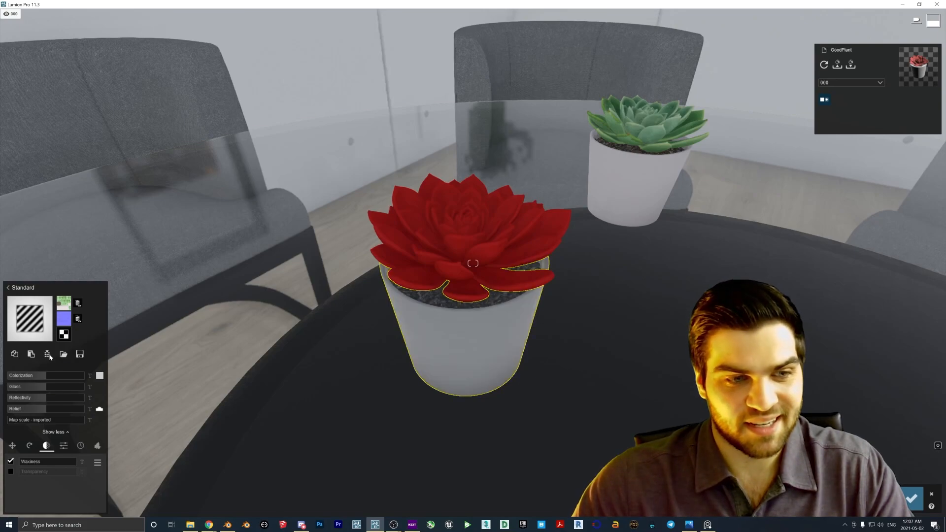
click(490, 218)
click(24, 356)
click(34, 351)
key(w)
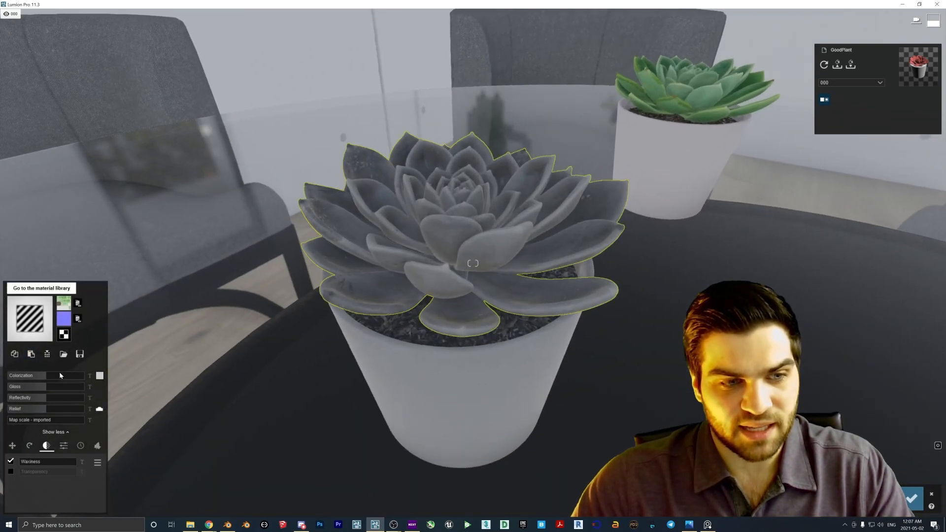
drag(52, 376, 8, 376)
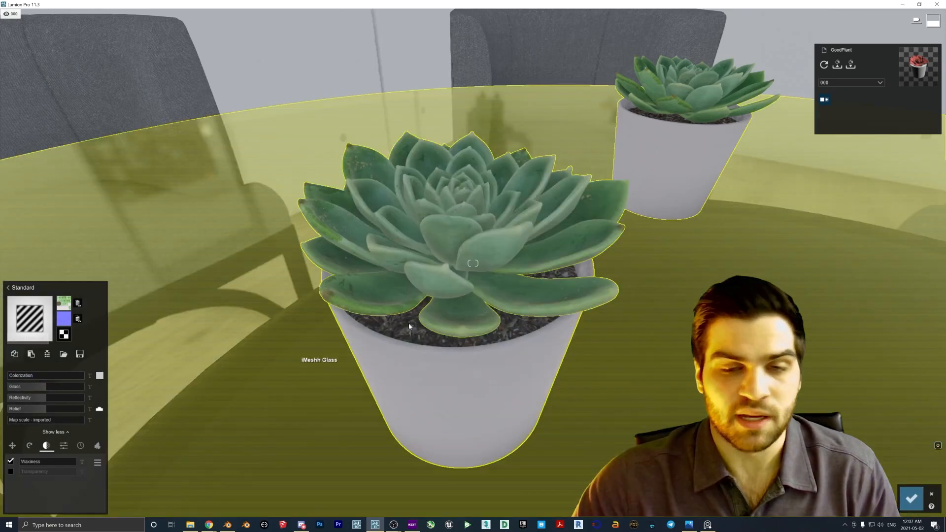
Adjust the gloss and reflectivity of the front plant's materials, raising both slightly above 1.
scroll(400, 329, down, 4)
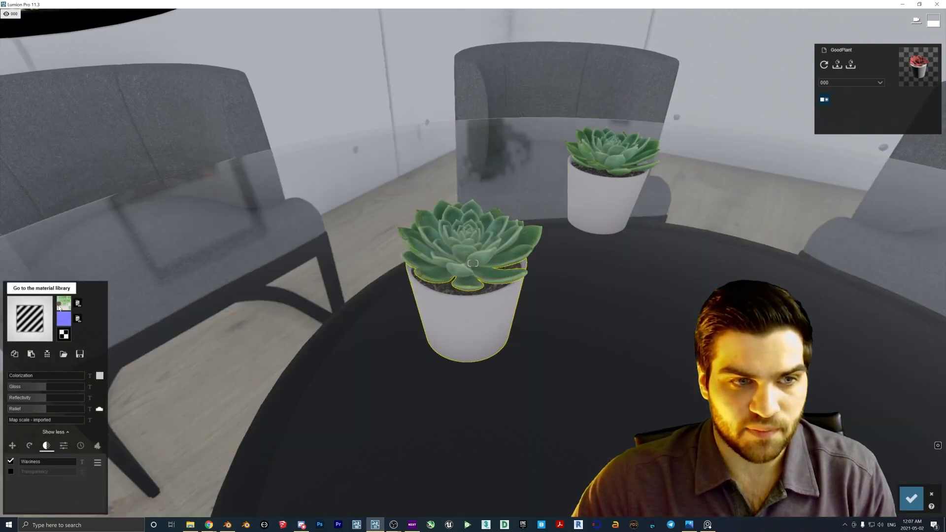
mouse_move(61, 306)
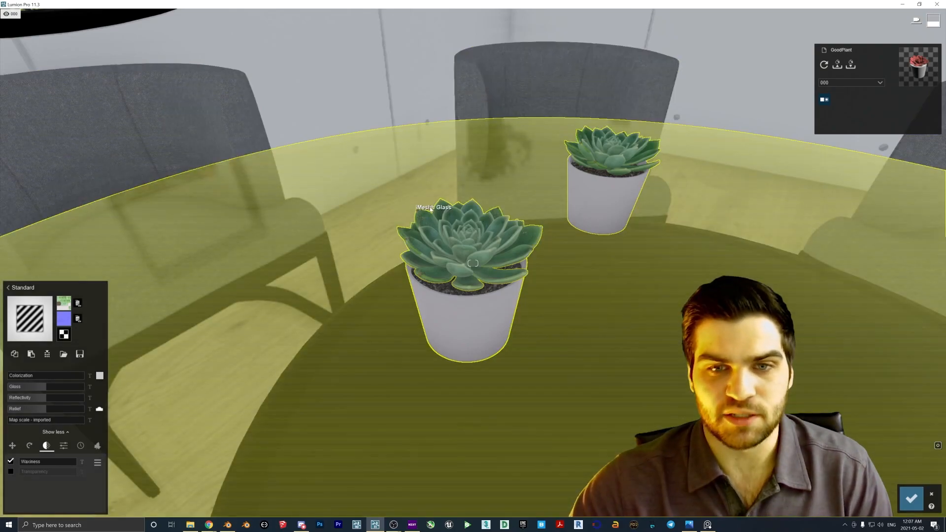
scroll(500, 241, up, 3)
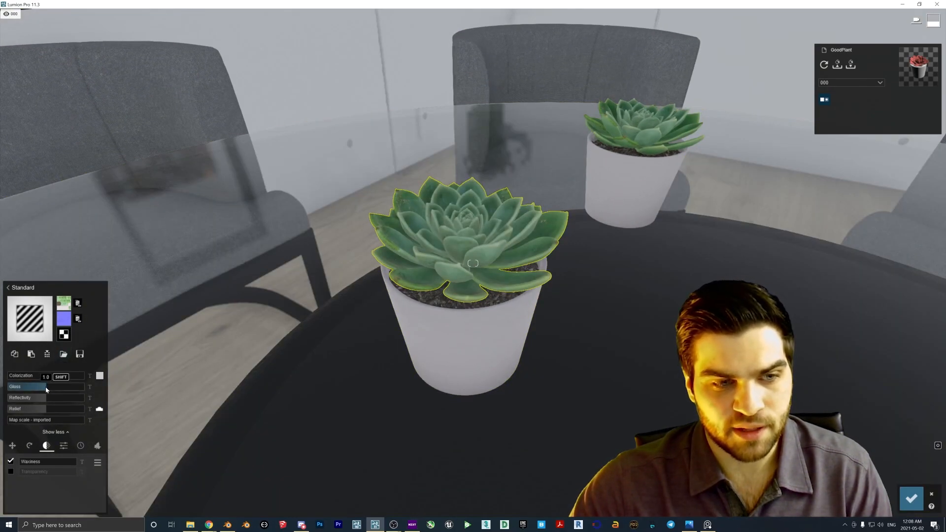
click(39, 390)
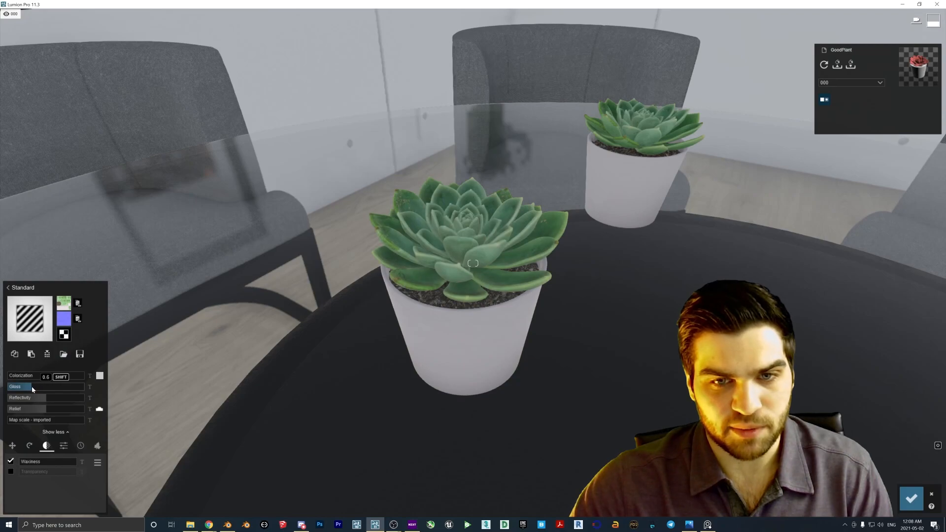
click(39, 399)
click(452, 330)
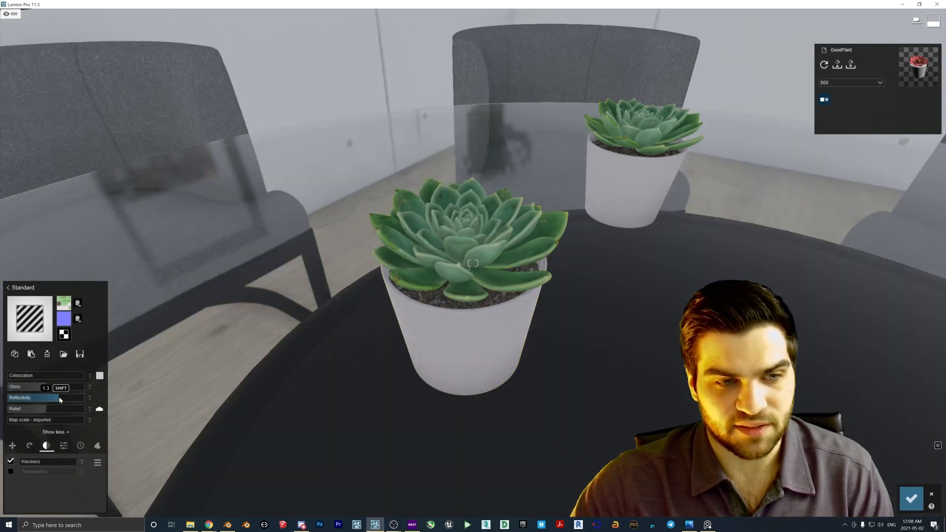
drag(54, 398, 51, 389)
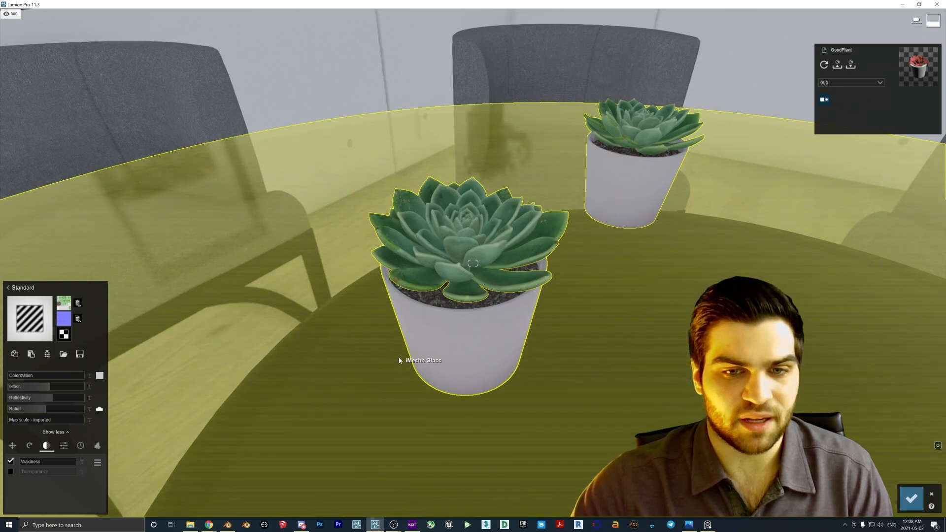
Switch to Blender and select only the soil of the succulent's pot mesh in Edit Mode by inverting the linked pot selection.
key(alt+Tab)
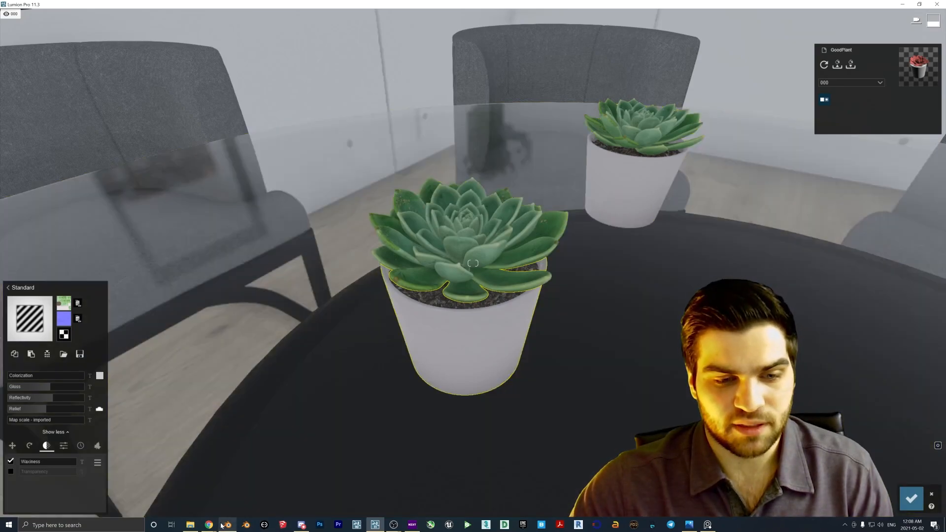
middle_drag(412, 221, 389, 300)
click(389, 300)
key(Tab)
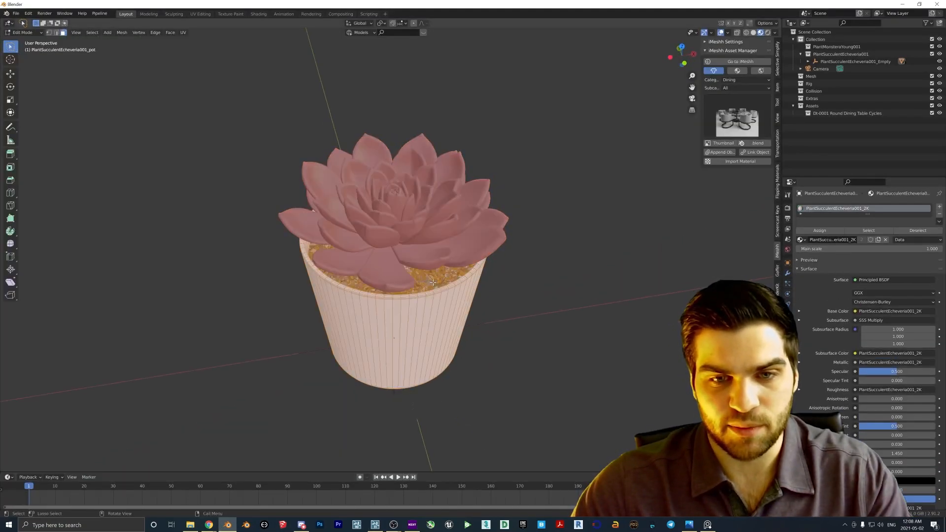
key(l)
scroll(413, 286, up, 3)
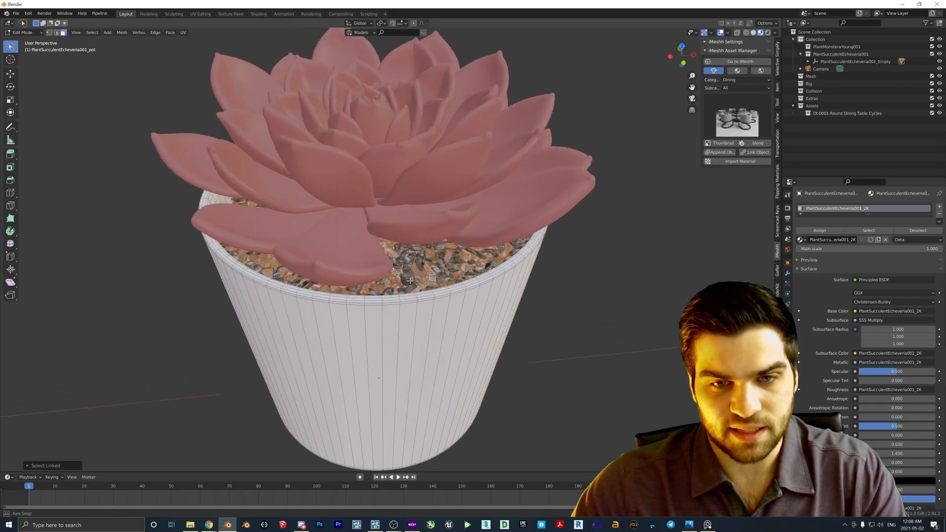
scroll(360, 257, down, 4)
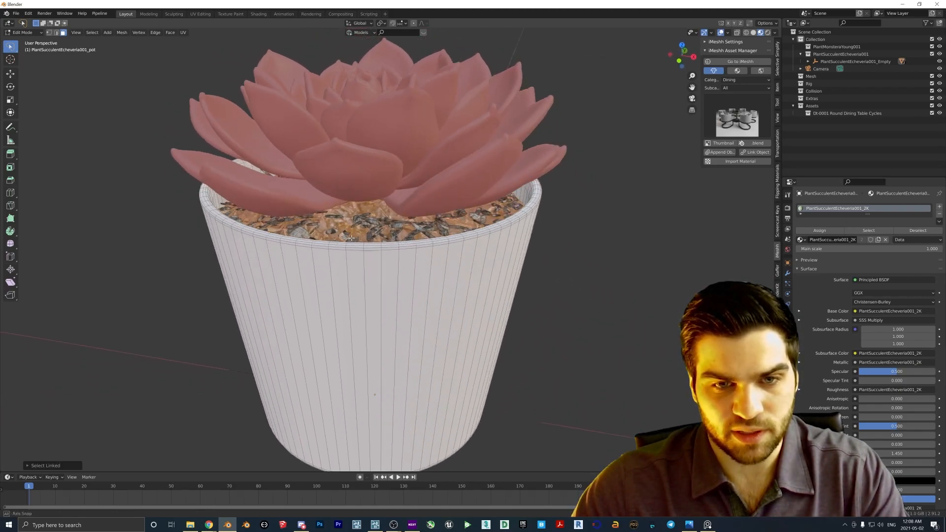
click(347, 265)
key(l)
middle_drag(363, 288, 403, 255)
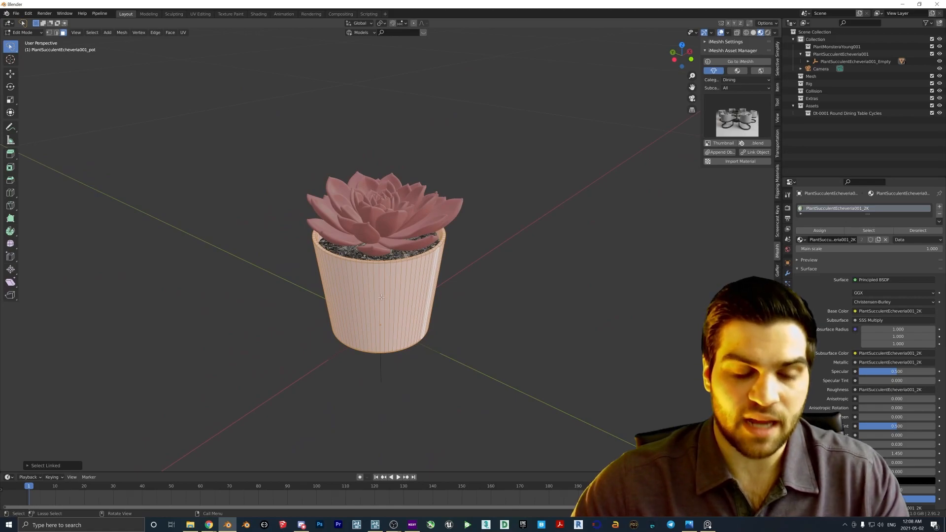
key(ctrl+i)
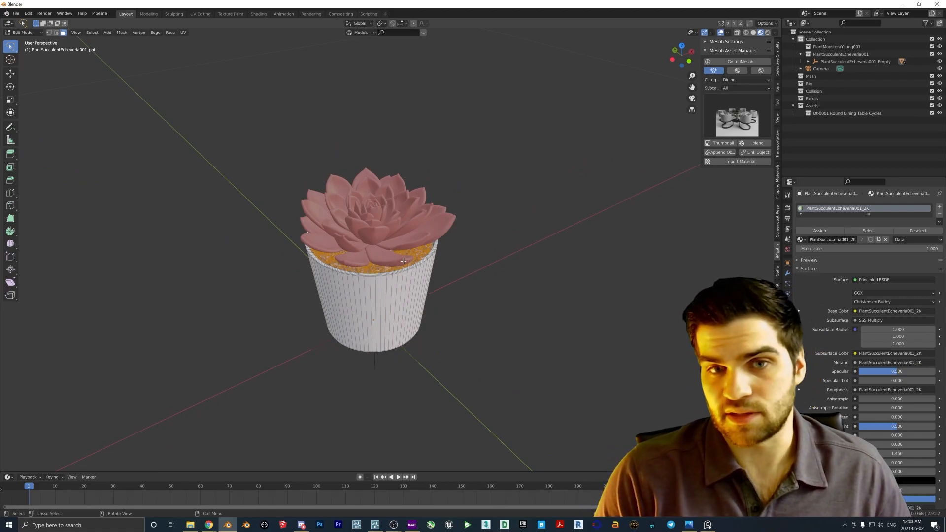
Add a new material named Dirt to the pot object and assign it to the selected soil.
middle_drag(404, 260, 368, 258)
scroll(376, 260, up, 3)
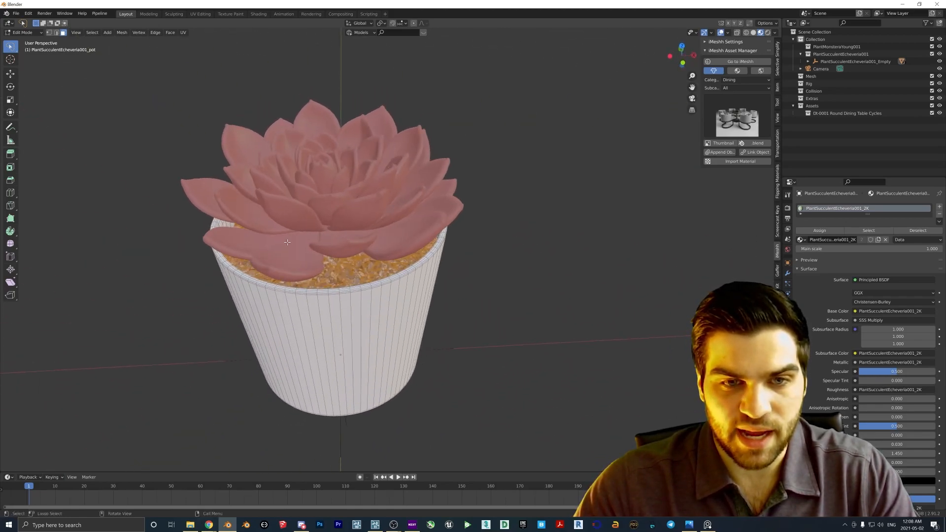
click(939, 207)
click(829, 256)
double_click(815, 216)
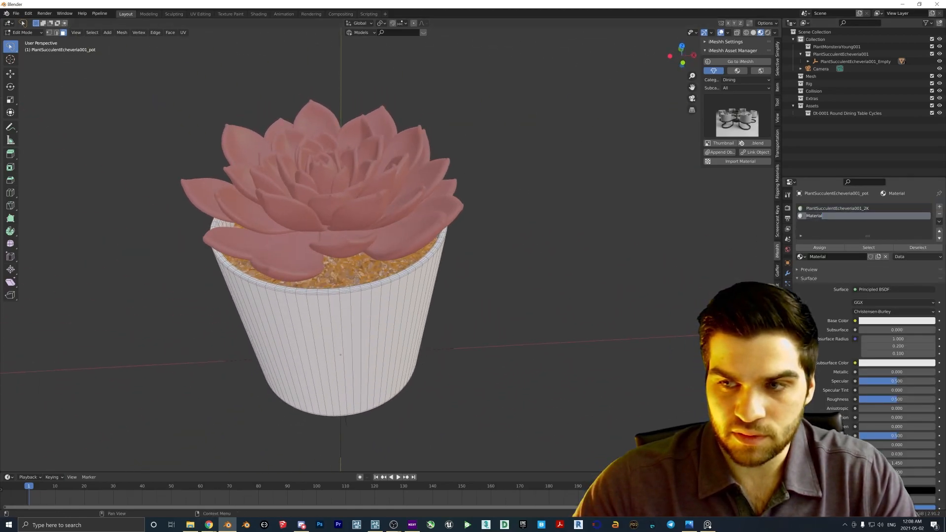
text(Dirt)
key(Return)
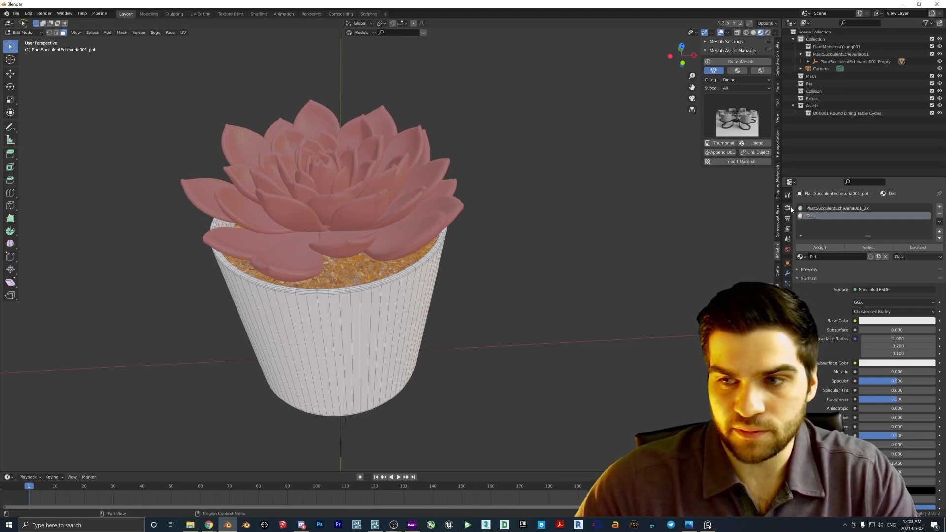
click(820, 247)
Set the Dirt material's base color to a yellow-green and return to Object Mode.
click(897, 321)
drag(892, 253, 879, 248)
key(Tab)
middle_drag(518, 290, 434, 272)
scroll(418, 271, down, 3)
shift+middle_drag(407, 271, 524, 320)
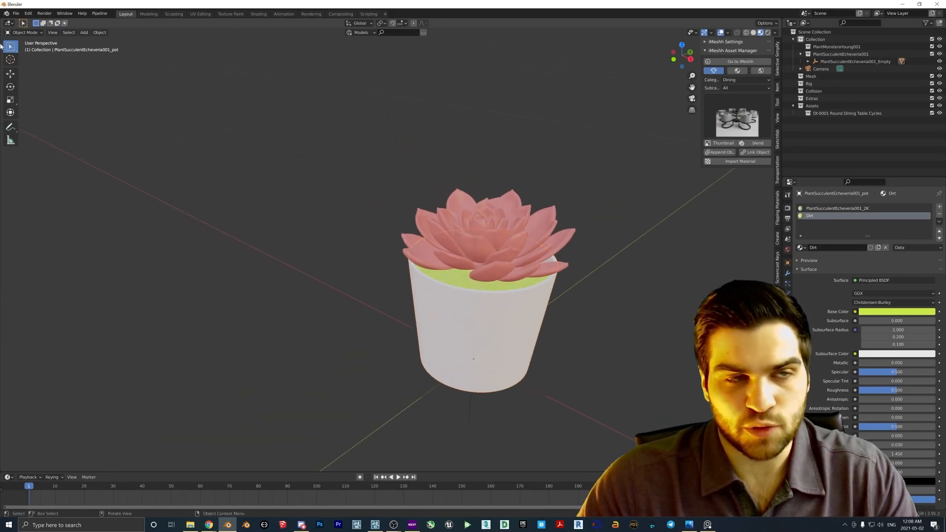
Export the succulent as FBX, overwriting the existing GoodPlant.fbx file.
click(16, 13)
mouse_move(32, 121)
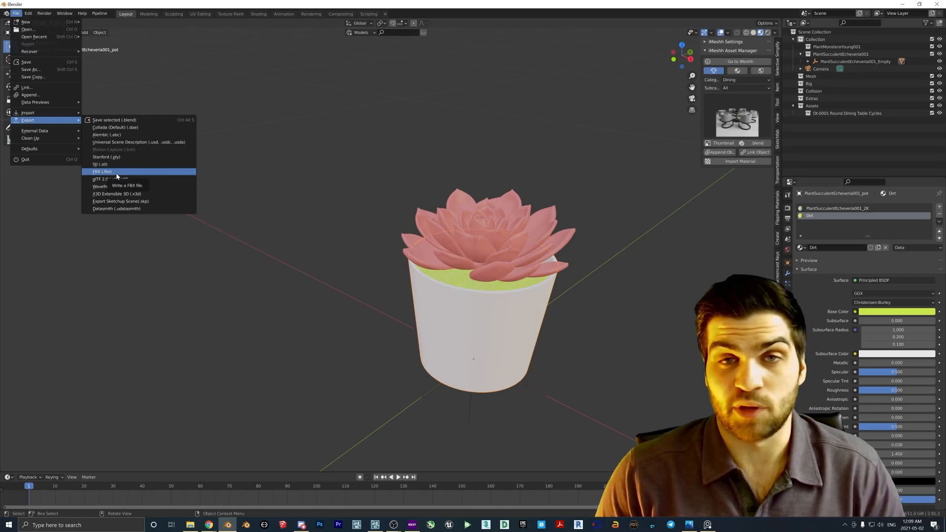
click(116, 172)
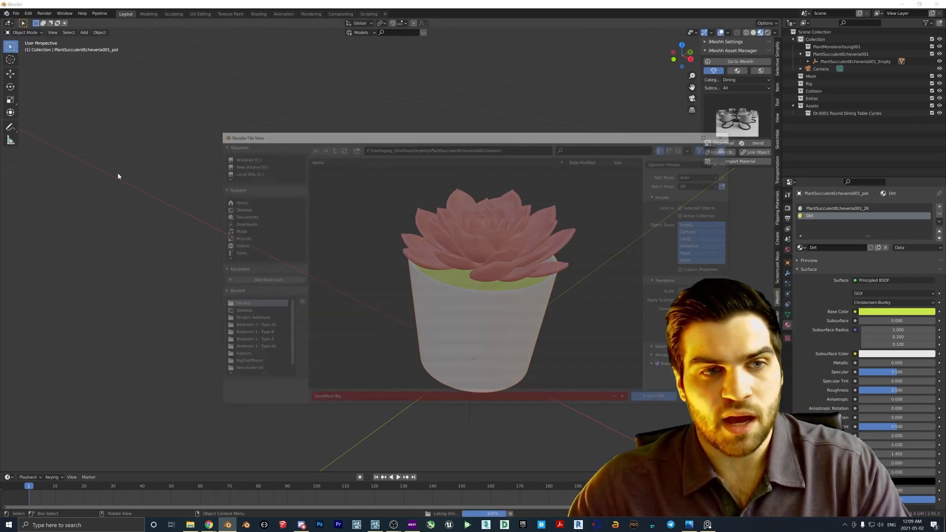
double_click(338, 169)
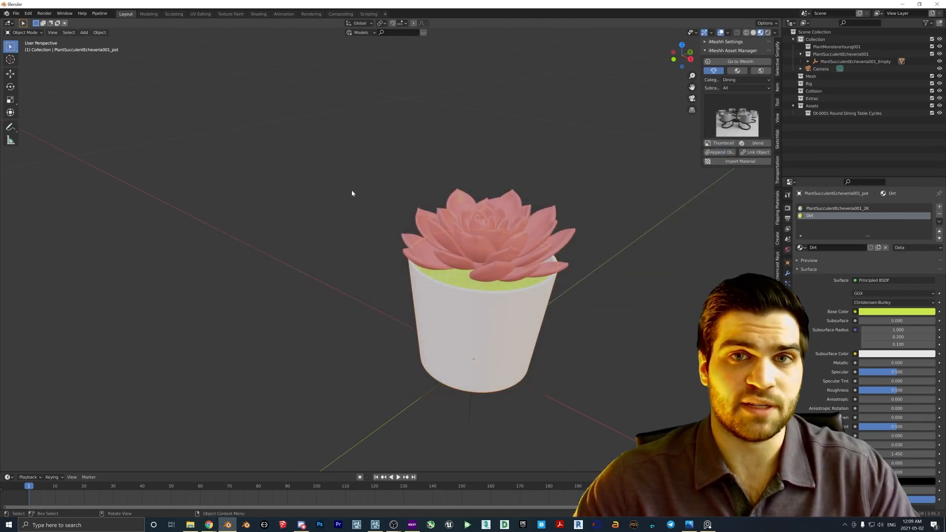
Switch back to Lumion and re-import the GoodPlant model from its updated file.
middle_drag(448, 337, 463, 336)
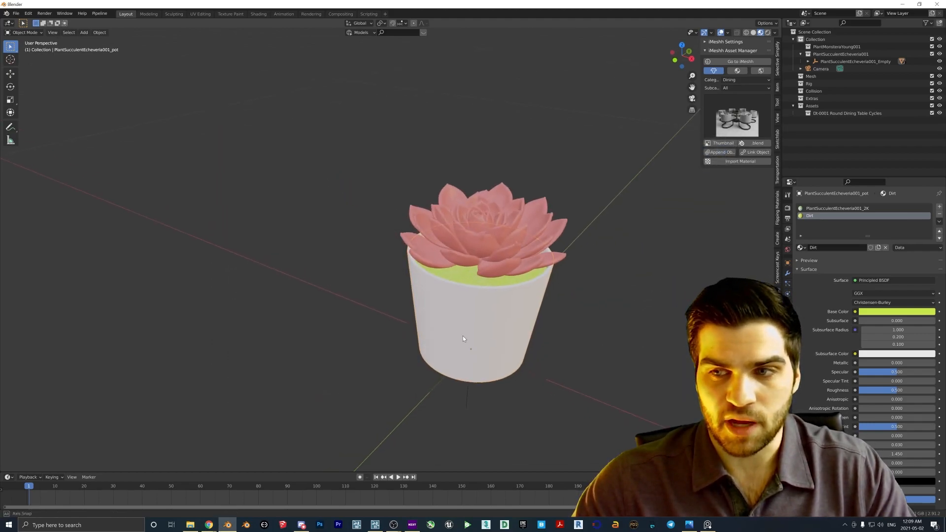
click(376, 525)
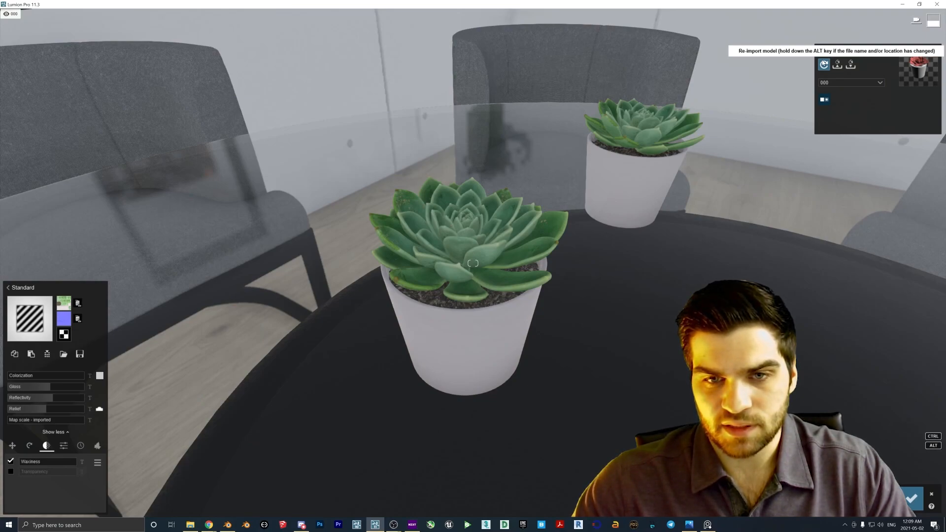
click(824, 63)
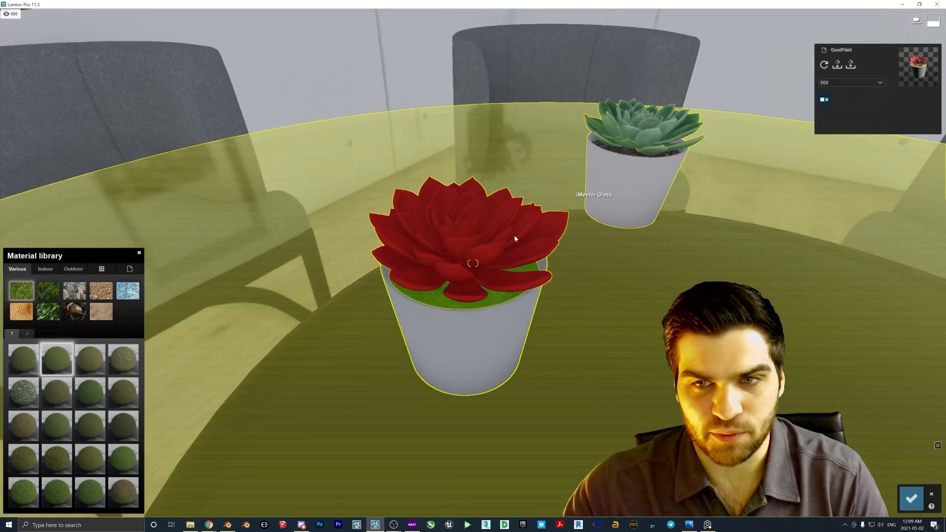
Change the re-imported plant's red leaves to a Standard material.
click(485, 250)
click(122, 336)
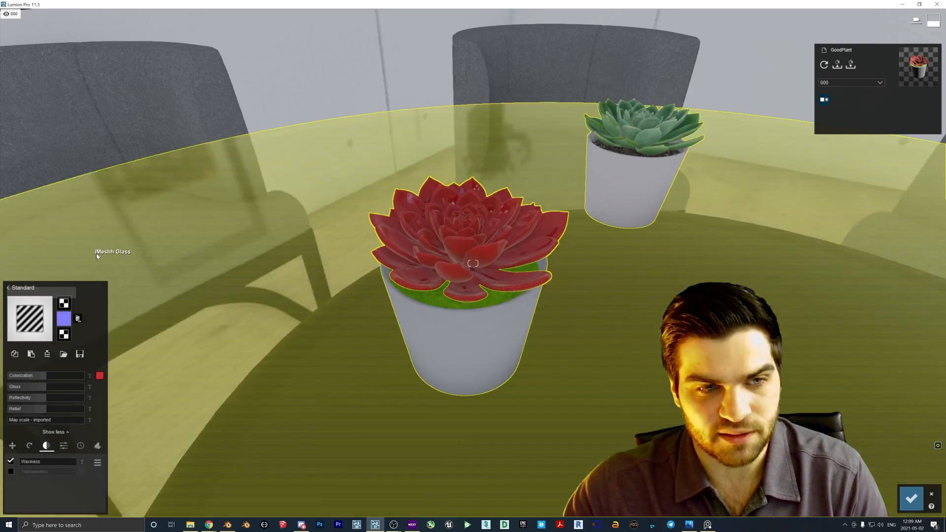
Load the PlantSucculentEcheveria001 COL map as the leaves' color map and the NRM map as their normal map.
click(64, 303)
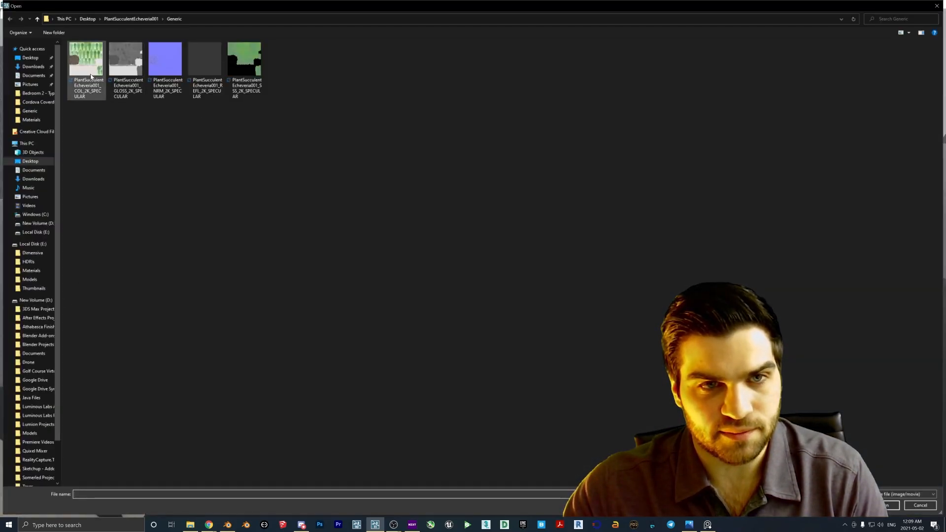
double_click(89, 69)
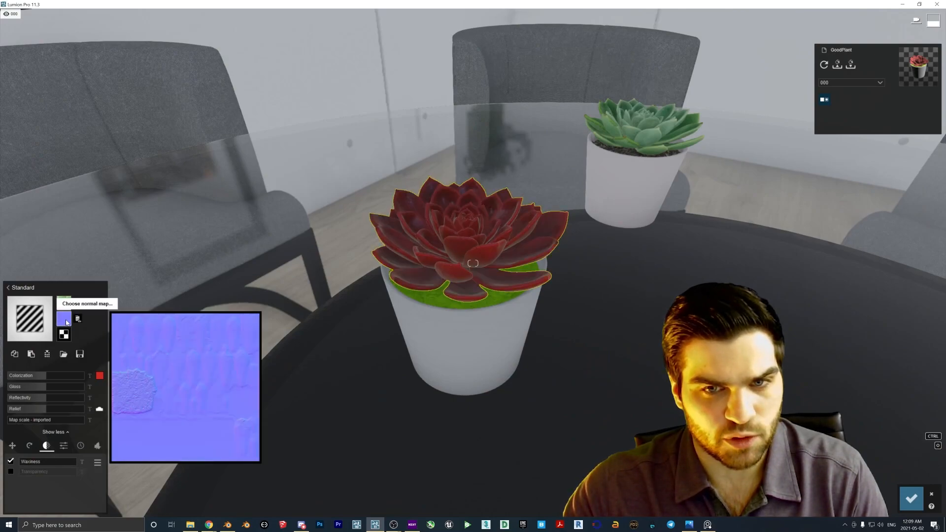
click(67, 323)
double_click(165, 69)
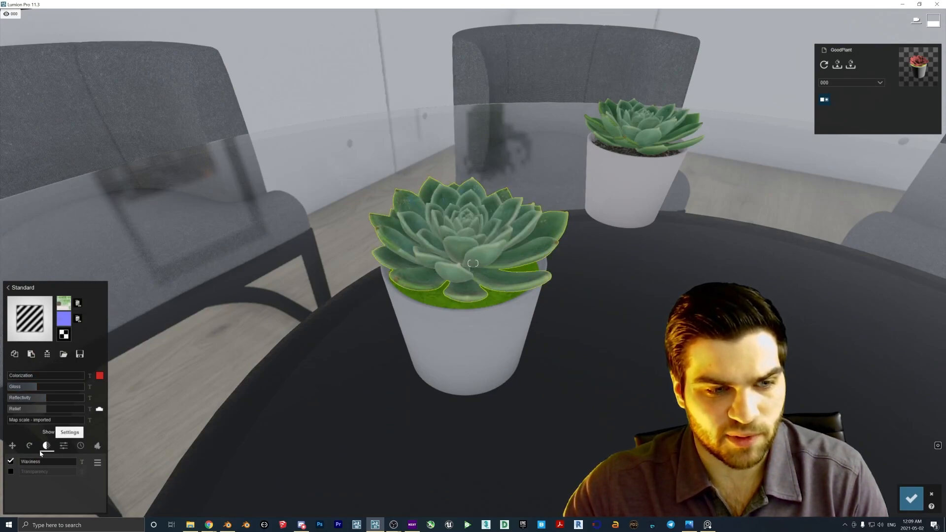
Copy the leaves' material onto the dirt and the white pot, and raise the pot's gloss to about 1.1.
click(18, 357)
click(439, 300)
click(25, 366)
click(34, 357)
click(452, 324)
click(24, 367)
click(37, 362)
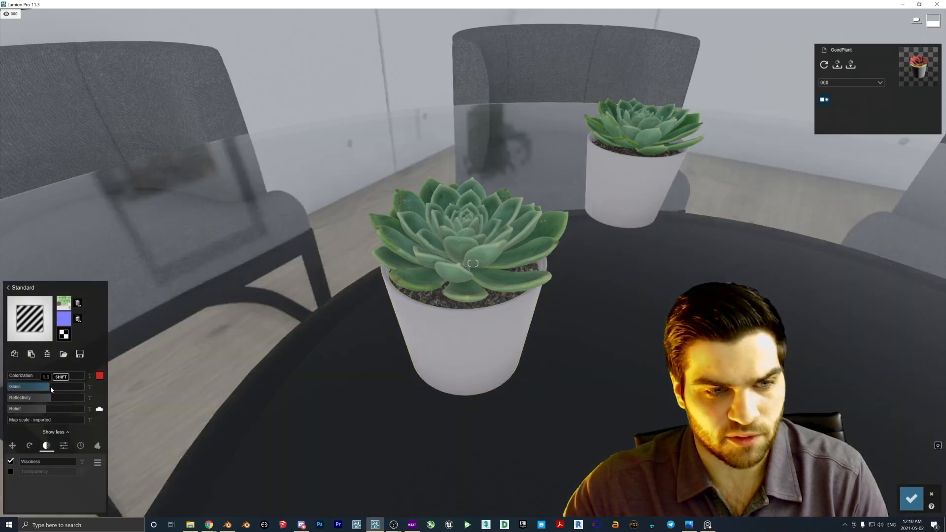
Lower the dirt material's gloss and reflectivity to nearly zero and increase its relief.
click(433, 297)
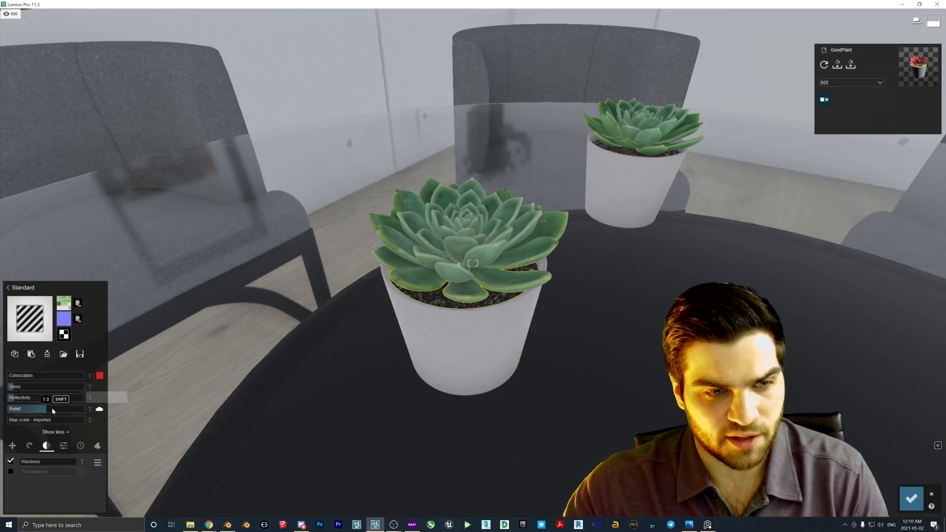
drag(50, 409, 83, 410)
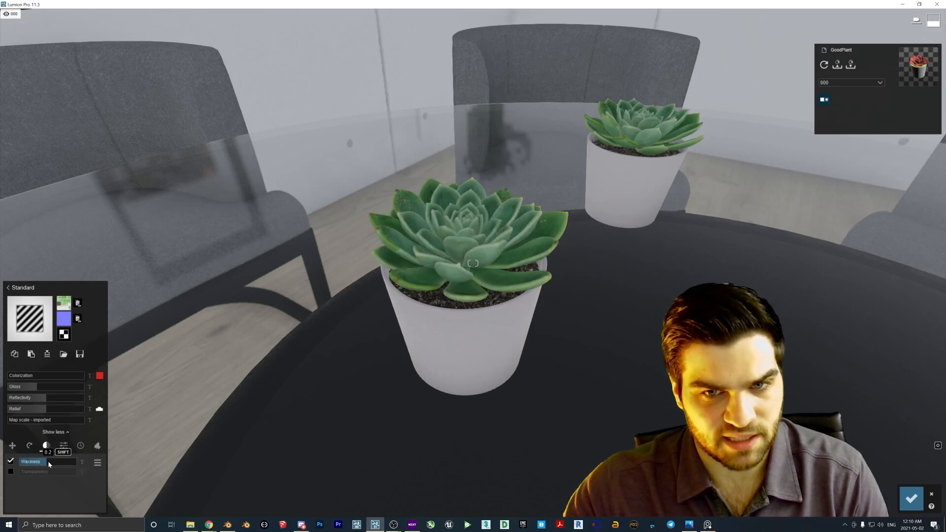
Set the leaves' waxiness to about 0.2 and save the material changes.
drag(48, 464, 49, 465)
scroll(464, 278, down, 5)
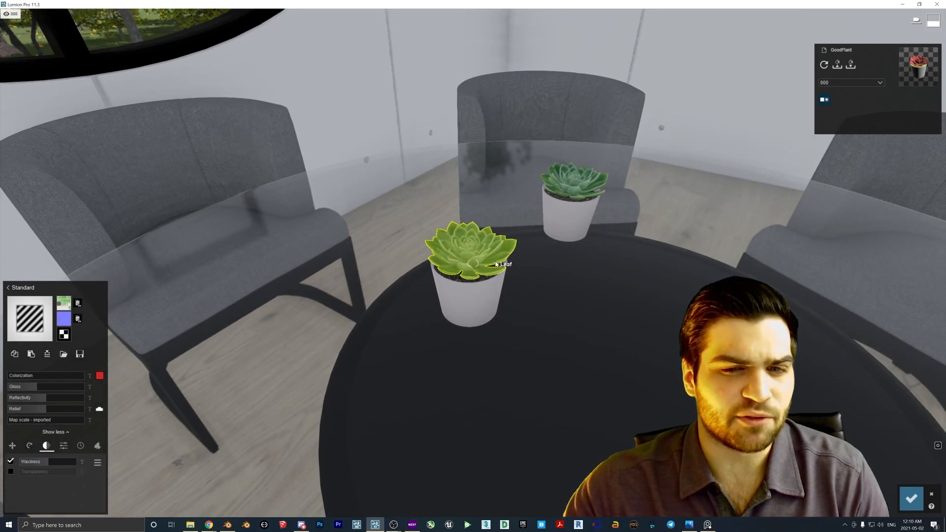
right_drag(493, 258, 539, 315)
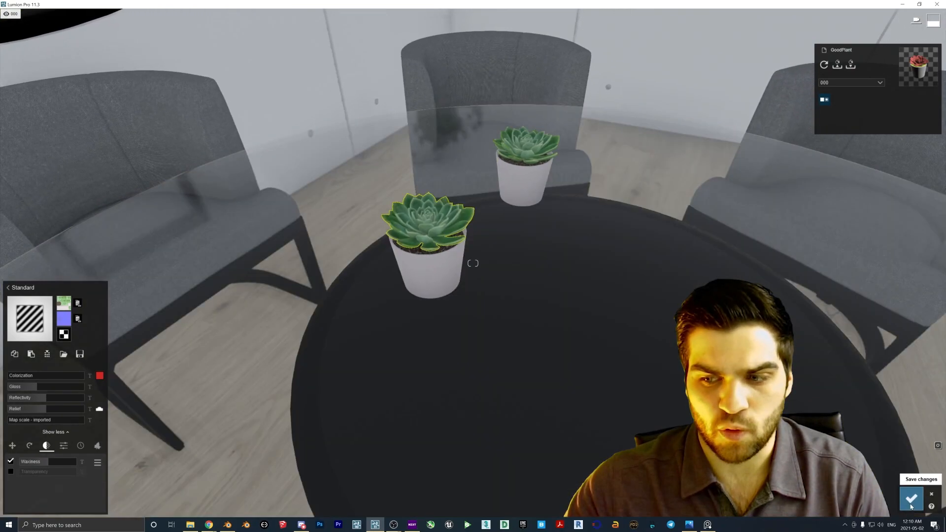
click(911, 498)
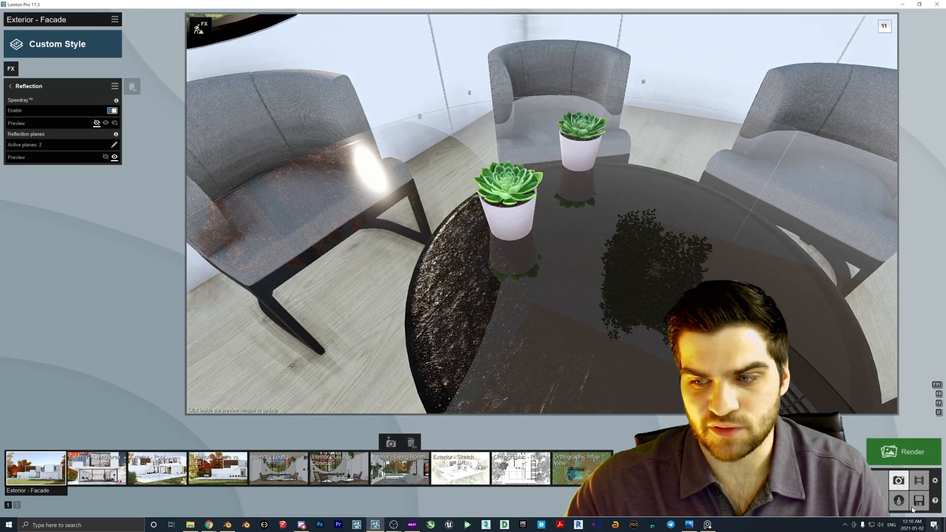
Return to Build mode, frame a potted succulent from a low, close angle and preview it in Photo mode.
click(881, 490)
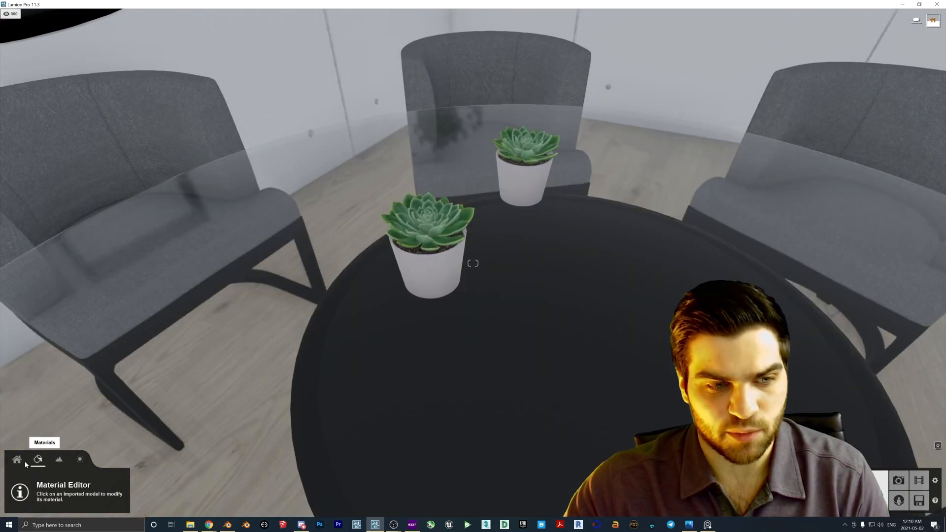
click(115, 501)
click(238, 481)
click(523, 196)
right_drag(523, 196, 517, 138)
key(w)
key(e)
click(899, 480)
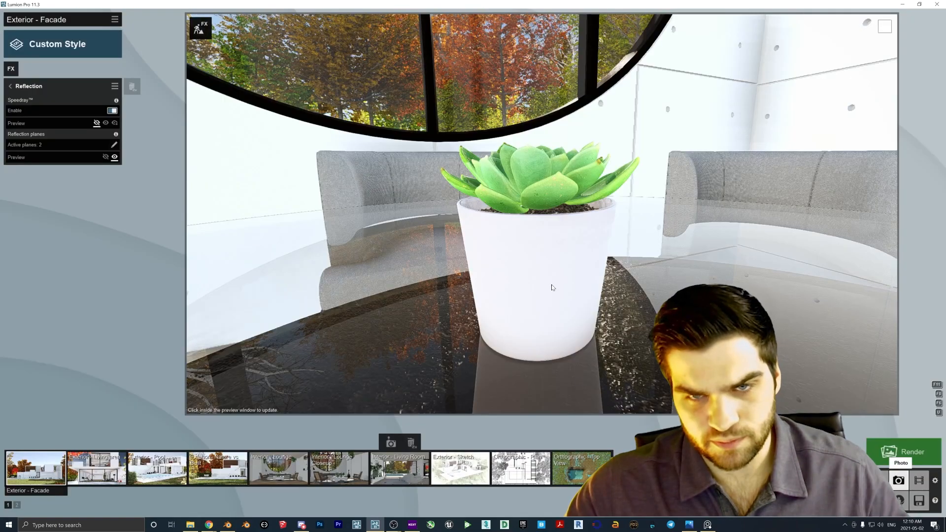
Examine the succulent's leaves, dirt and pot in the photo preview from several distances and angles.
right_drag(531, 264, 539, 181)
key(s)
key(s)
key(w)
key(w)
key(w)
key(s)
right_drag(542, 213, 567, 219)
key(w)
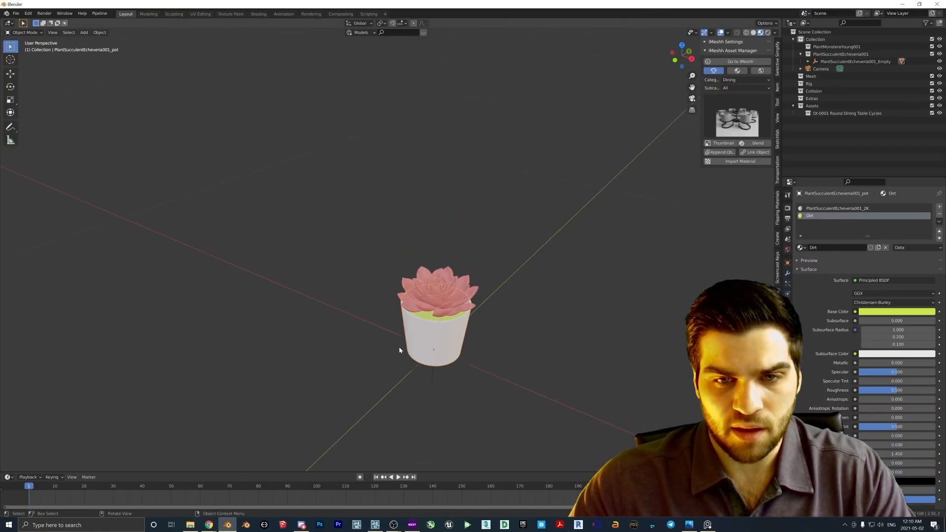
Switch to Blender, delete the succulent and open the Append file browser at the Desktop folder.
key(Delete)
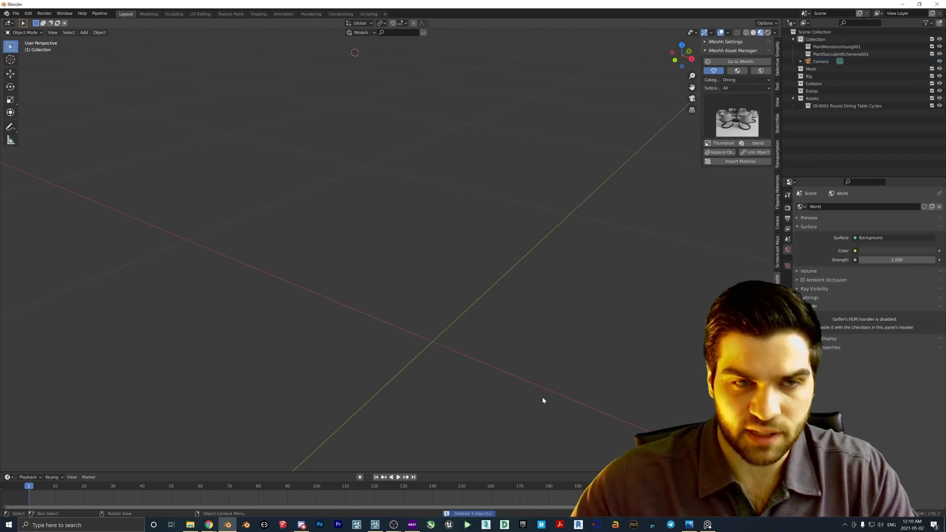
click(16, 14)
mouse_move(54, 115)
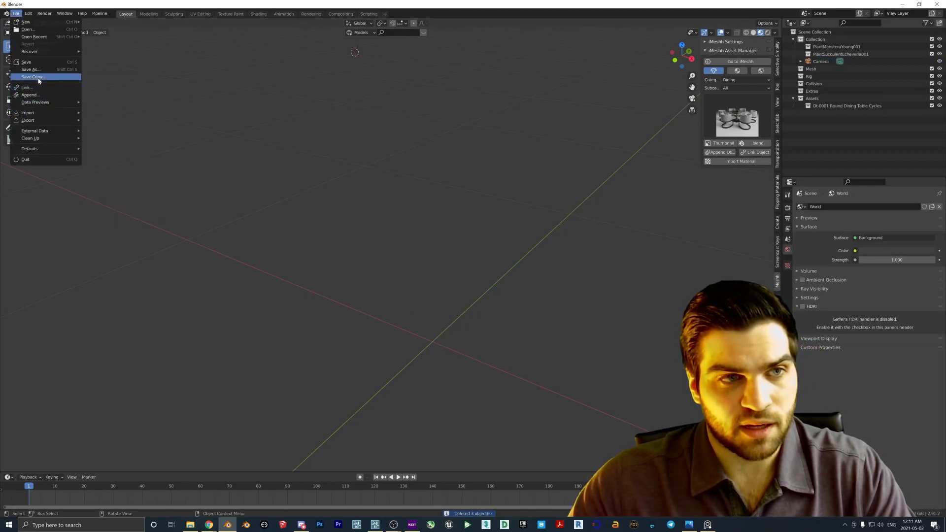
click(29, 94)
click(330, 148)
click(331, 148)
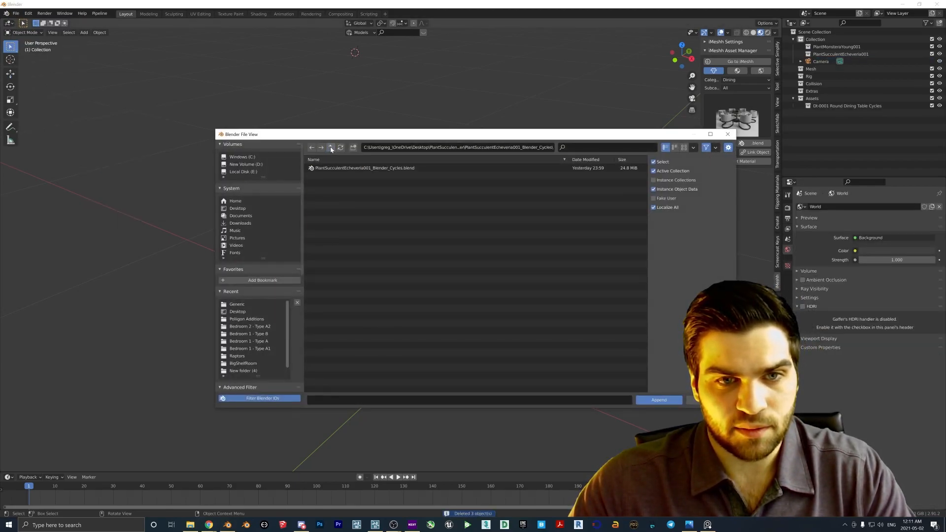
click(331, 148)
click(331, 147)
click(331, 147)
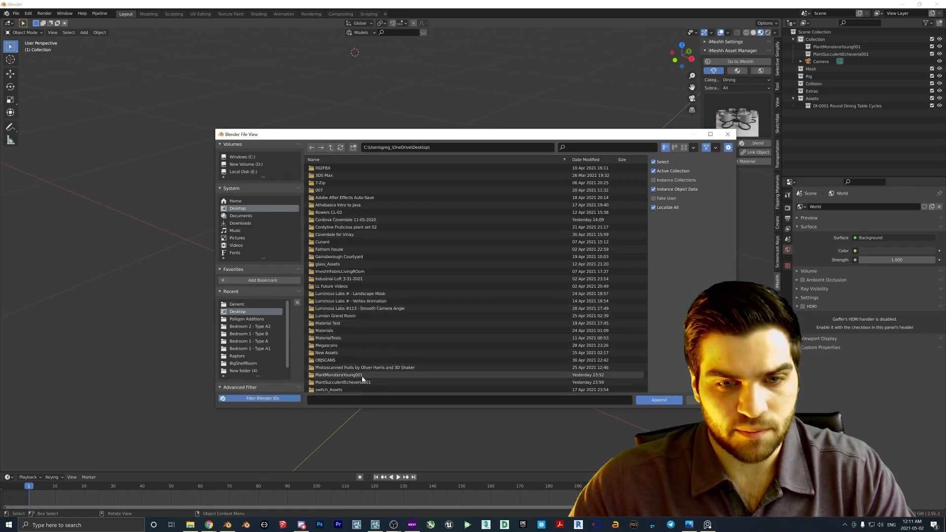
Append the PlantMonsteraYoung001 collection from the Blender Cycles file in the PlantMonsteraYoung001 folder.
scroll(361, 377, down, 1)
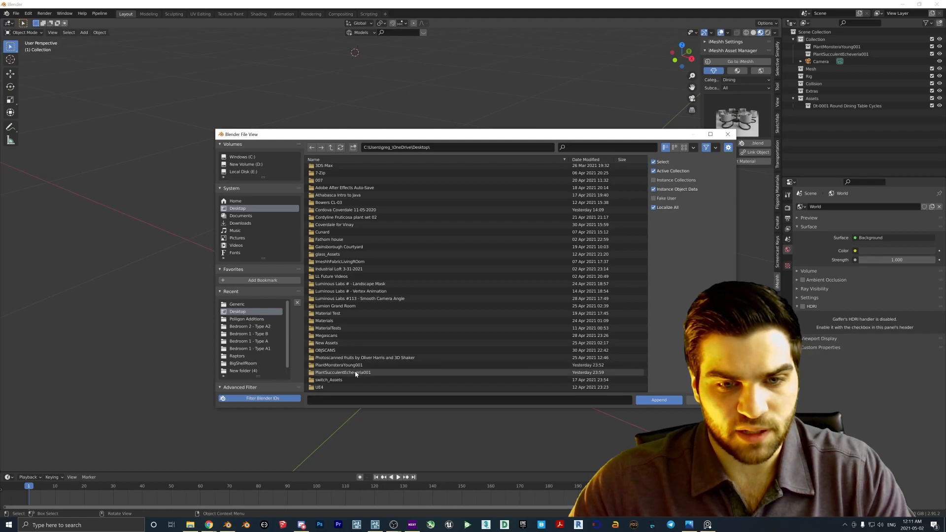
double_click(357, 365)
double_click(324, 175)
double_click(323, 169)
double_click(325, 171)
double_click(336, 175)
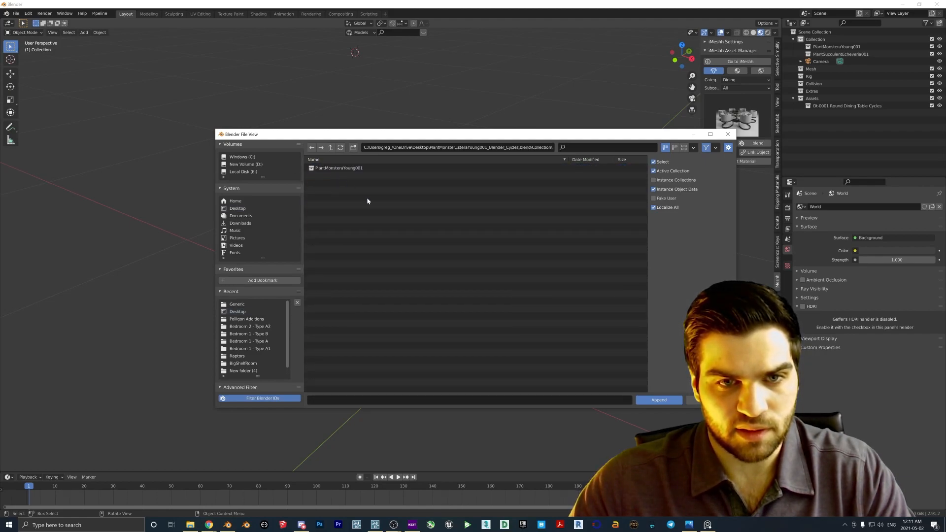
double_click(342, 169)
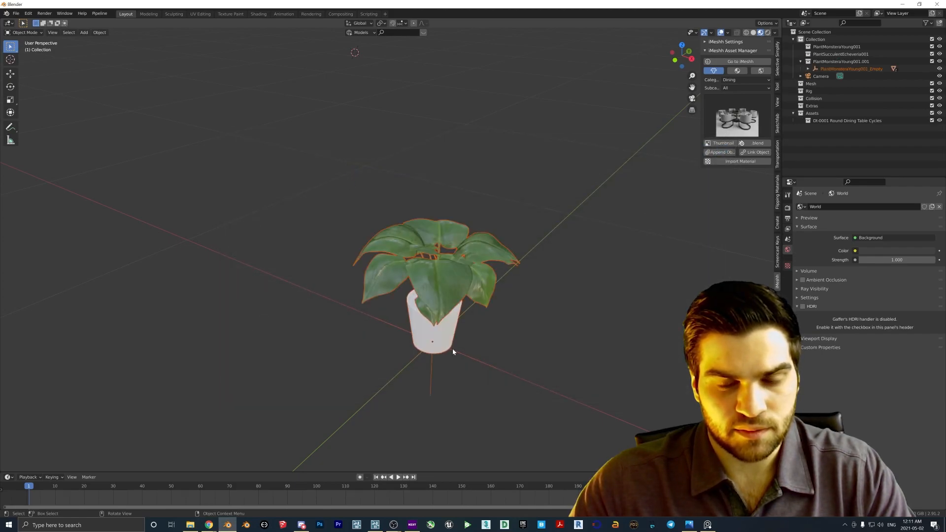
Add a second material slot to the monstera's pot with a new material named Dirt.
middle_drag(434, 324, 451, 318)
scroll(447, 316, up, 2)
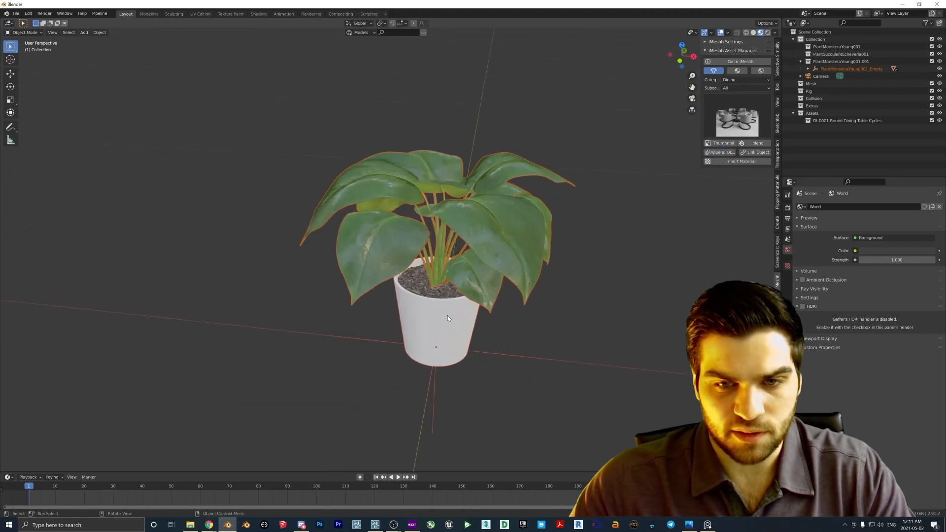
click(439, 312)
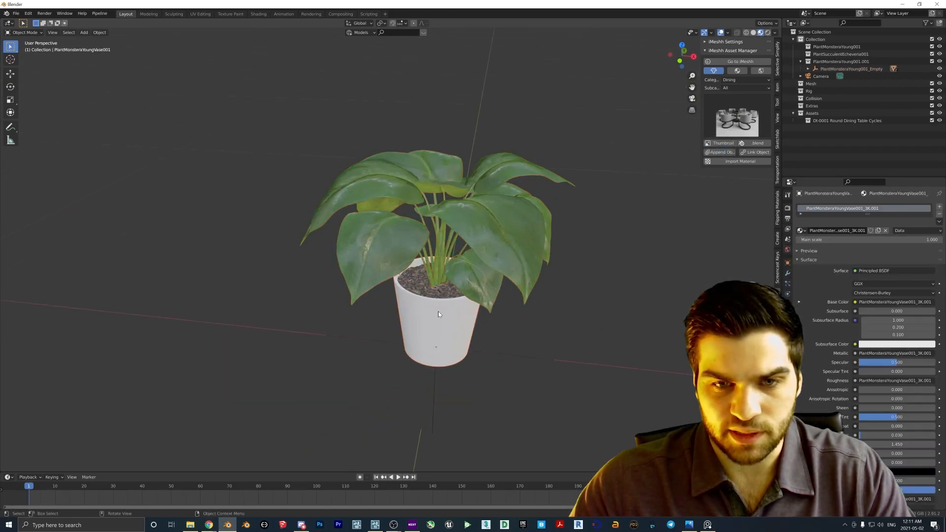
click(940, 207)
click(844, 247)
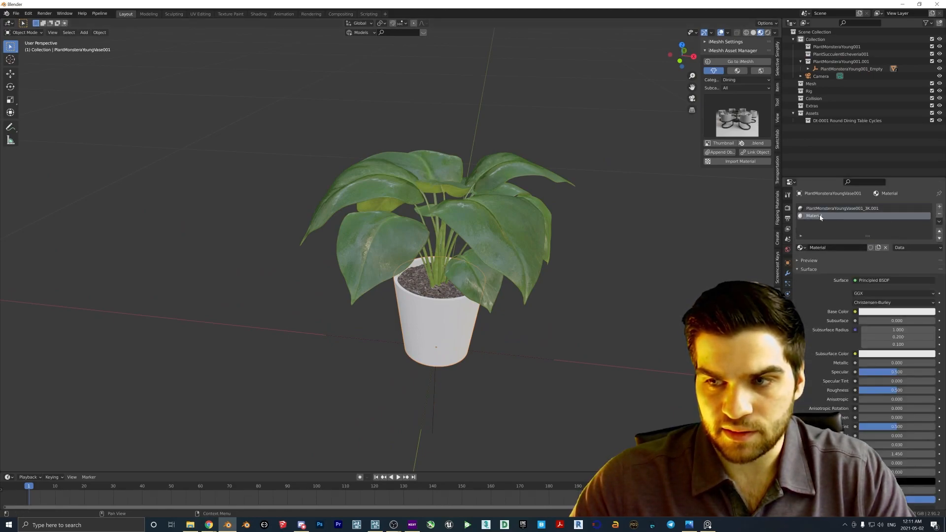
text(Dirt)
key(Return)
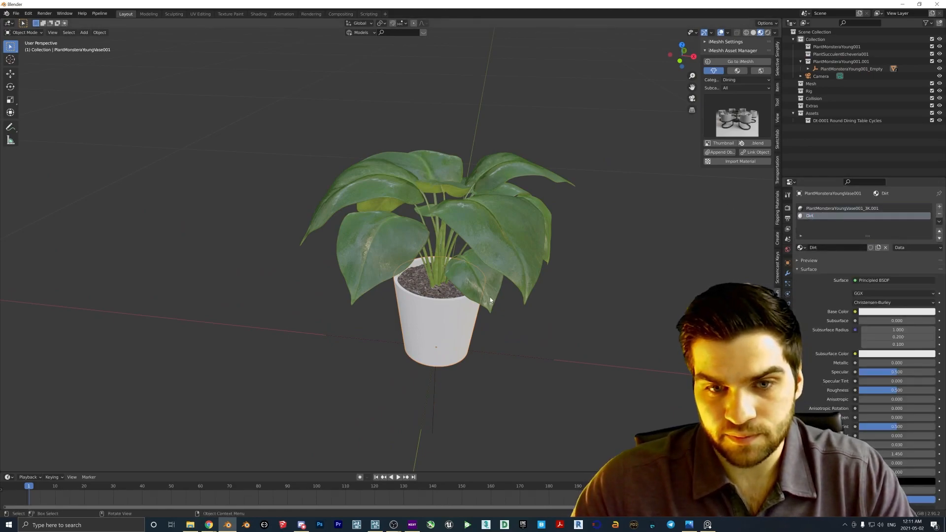
Assign the Dirt material to the linked soil faces inside the pot and set its base color to red.
scroll(407, 289, up, 2)
key(Tab)
key(alt+a)
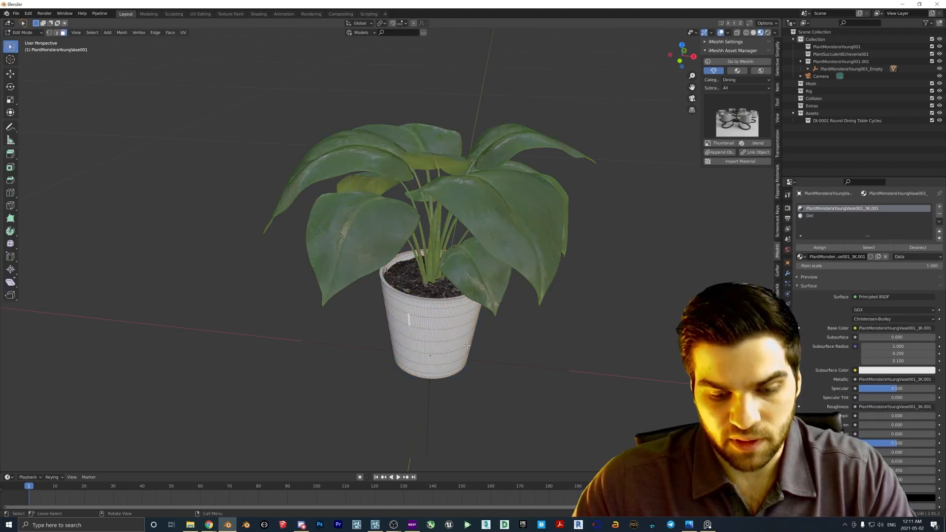
key(l)
key(ctrl+i)
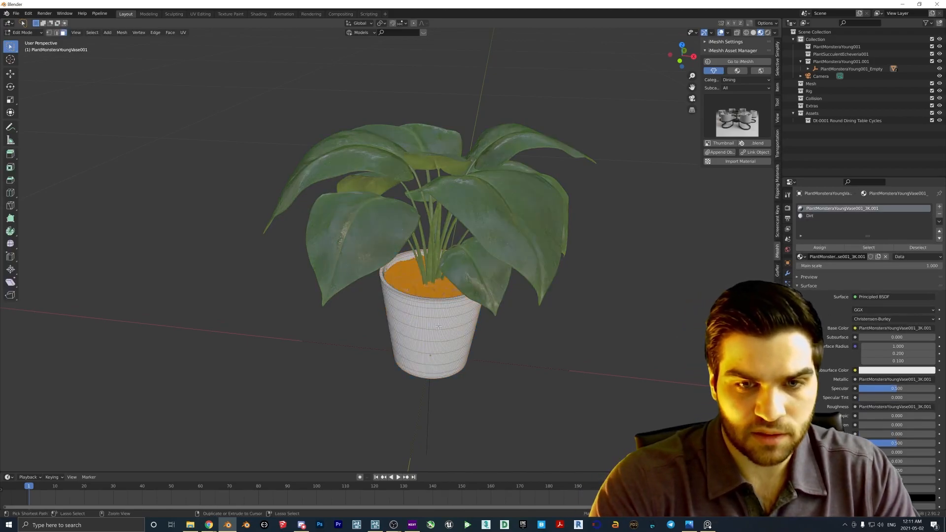
click(810, 216)
click(891, 321)
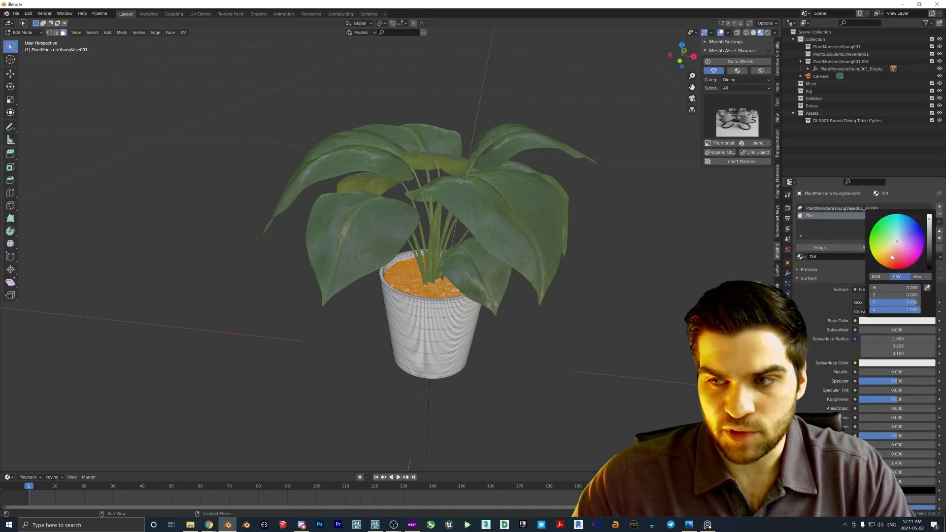
key(Tab)
Open the monstera's foliage mesh in Edit Mode, inspect its geometry and clear the face selection.
click(454, 184)
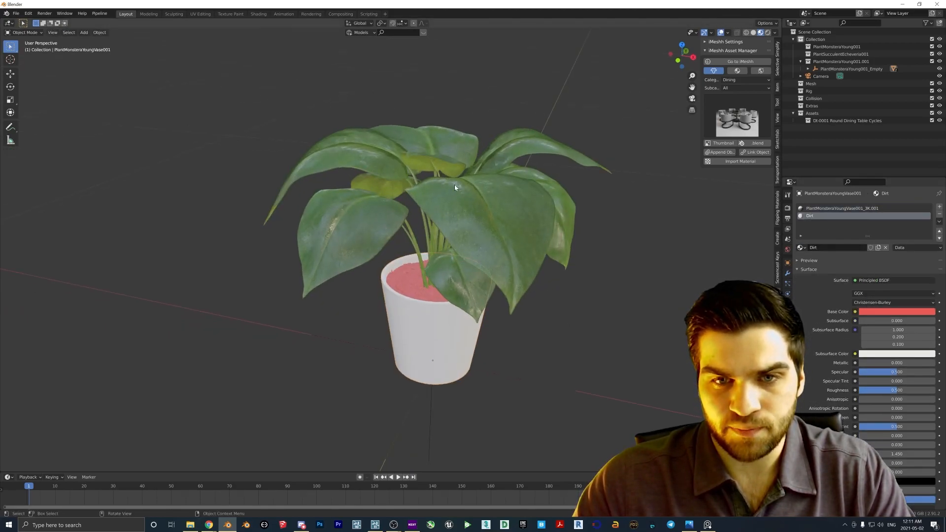
key(Tab)
middle_drag(431, 217, 385, 143)
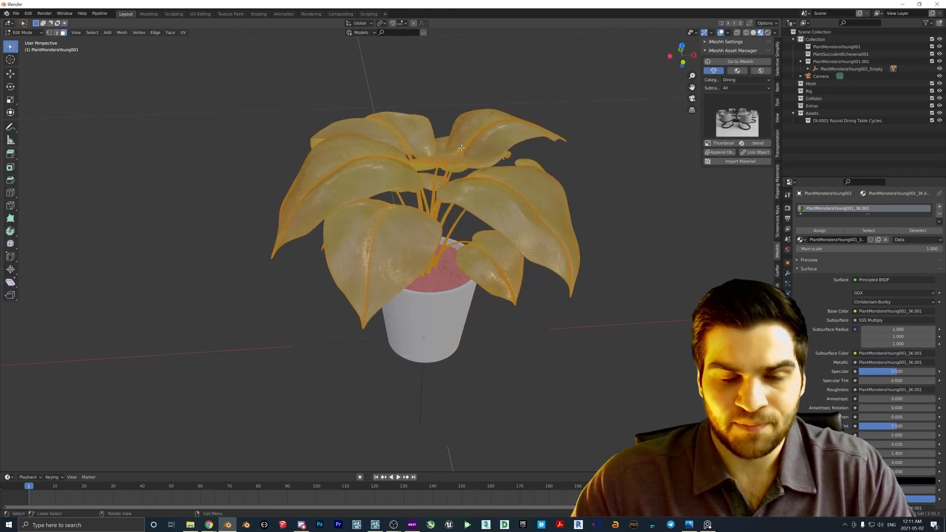
middle_drag(516, 256, 615, 231)
middle_drag(499, 249, 567, 192)
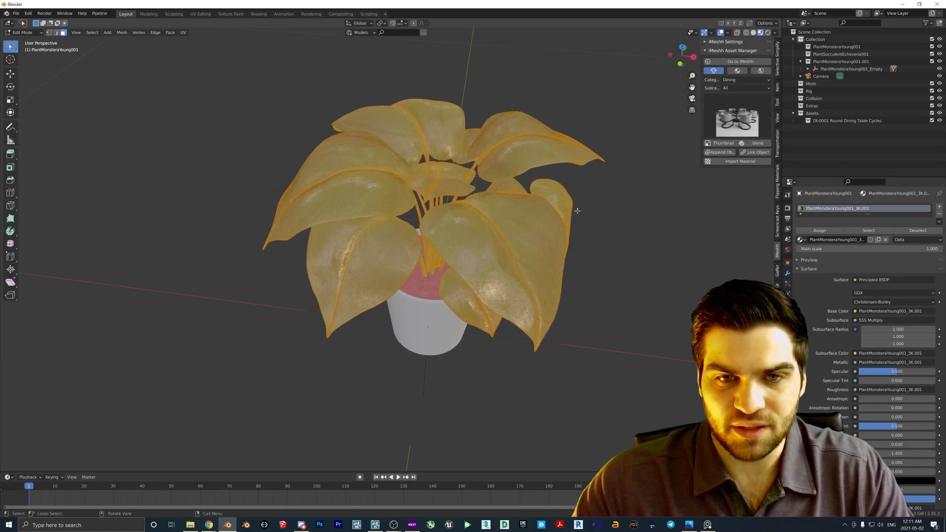
middle_drag(470, 185, 486, 205)
key(alt+a)
key(a)
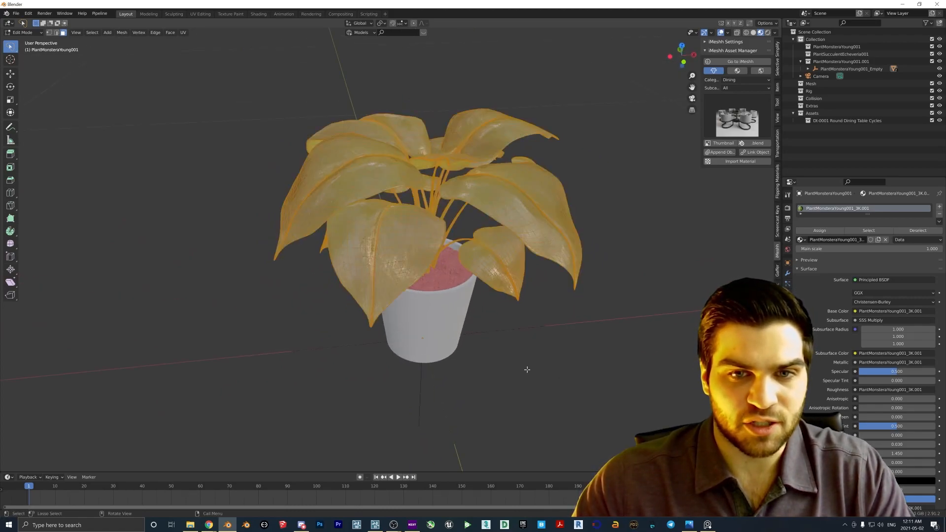
click(400, 214)
middle_drag(434, 240, 406, 251)
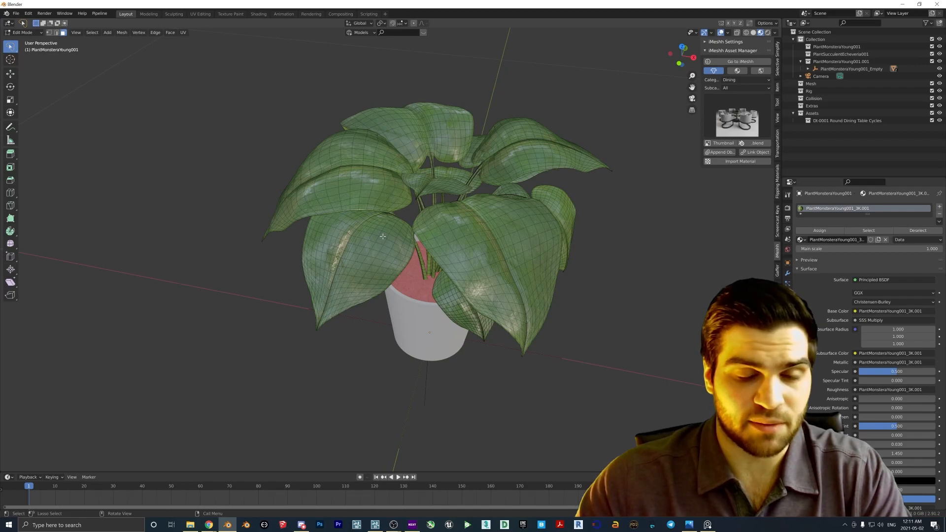
Select all of the monstera's leaves one after another by their linked geometry.
key(l)
key(l)
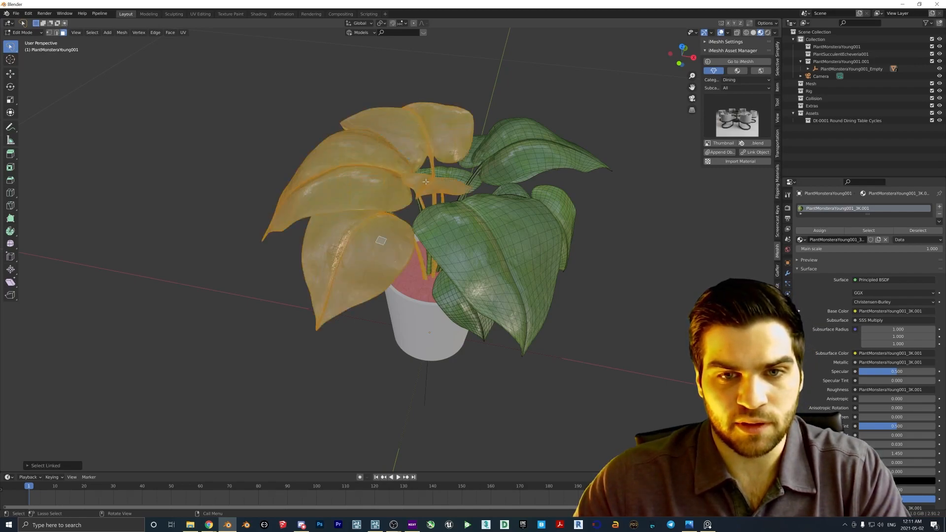
key(l)
key(l)
key(l)
key(l)
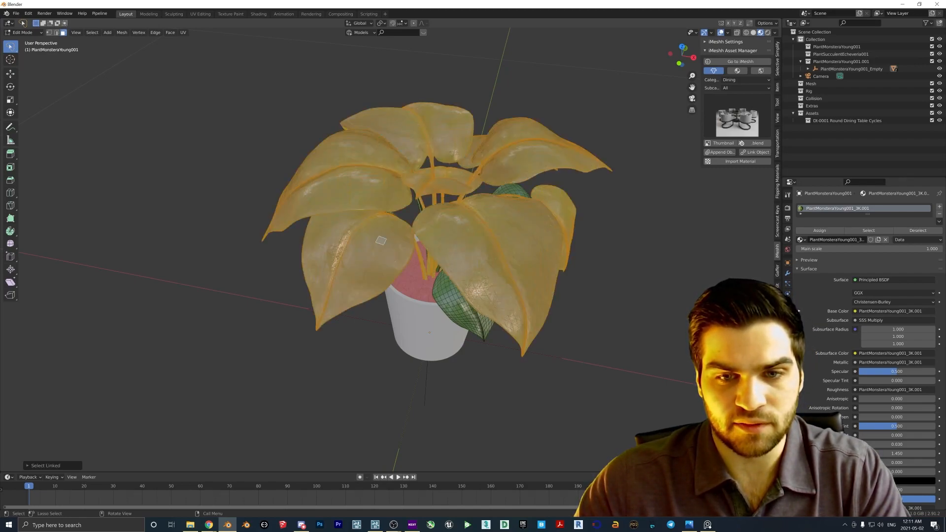
key(l)
key(l)
middle_drag(461, 303, 540, 258)
key(l)
key(l)
middle_drag(318, 210, 308, 234)
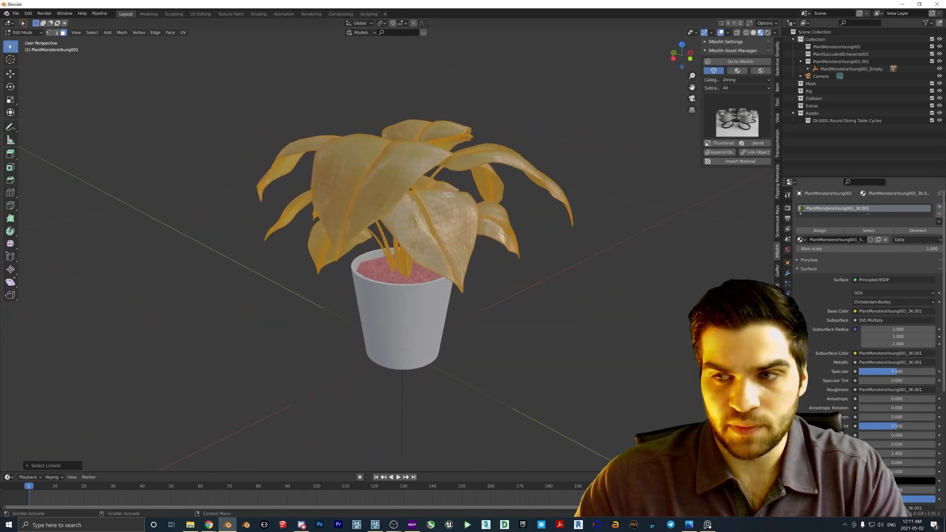
Add a second material slot to the monstera foliage with a new material named Leaf and assign it to the selected leaves.
click(940, 208)
click(829, 257)
double_click(824, 217)
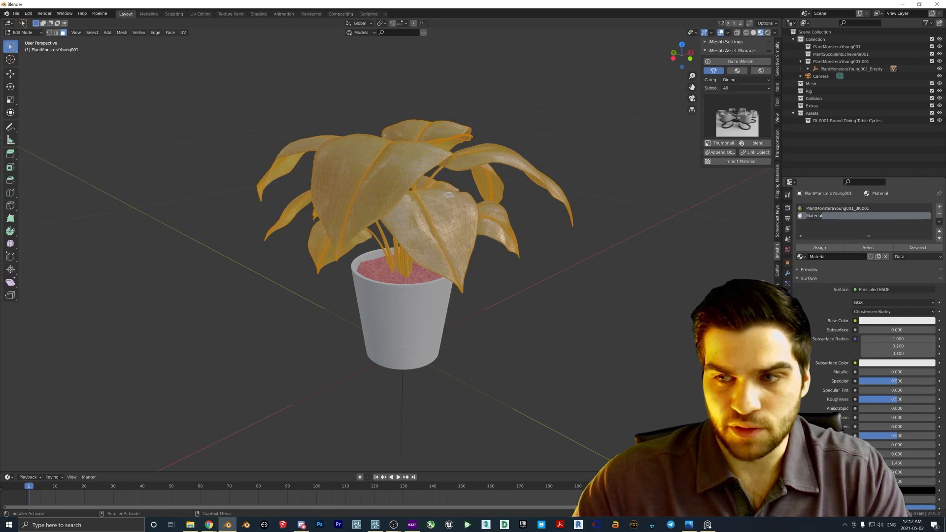
text(Leaf)
key(Return)
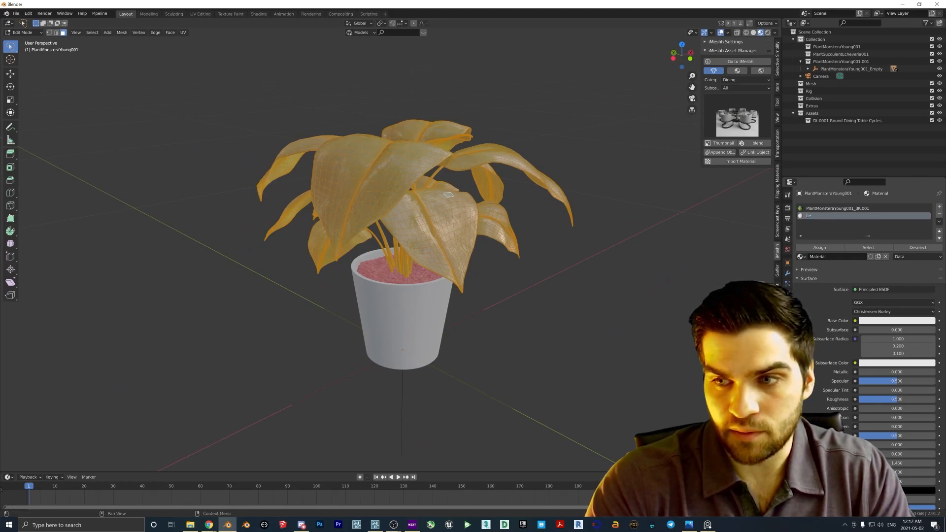
click(830, 249)
middle_drag(475, 202, 442, 203)
Export the scene in FBX format as GoodPlant2.fbx into the PlantSucculentEcheveria001 Generic folder.
click(16, 13)
mouse_move(29, 119)
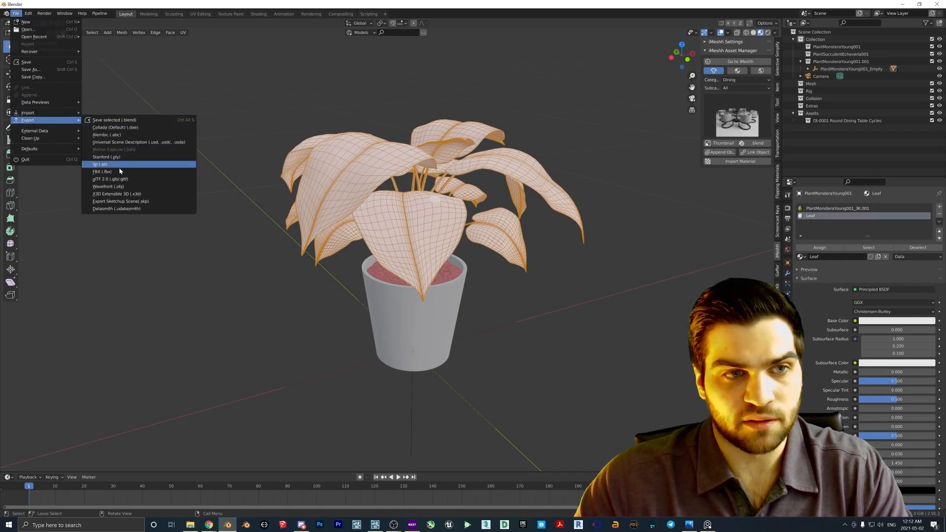
click(124, 166)
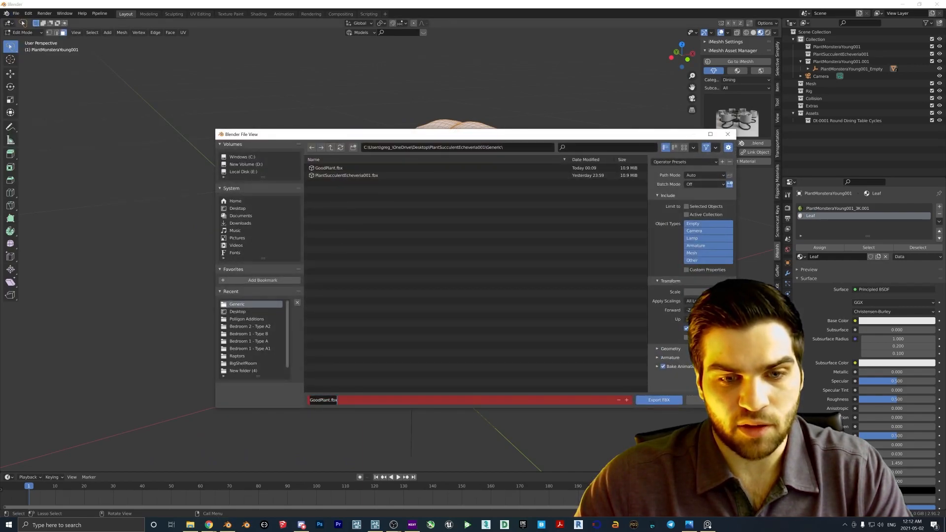
key(Right)
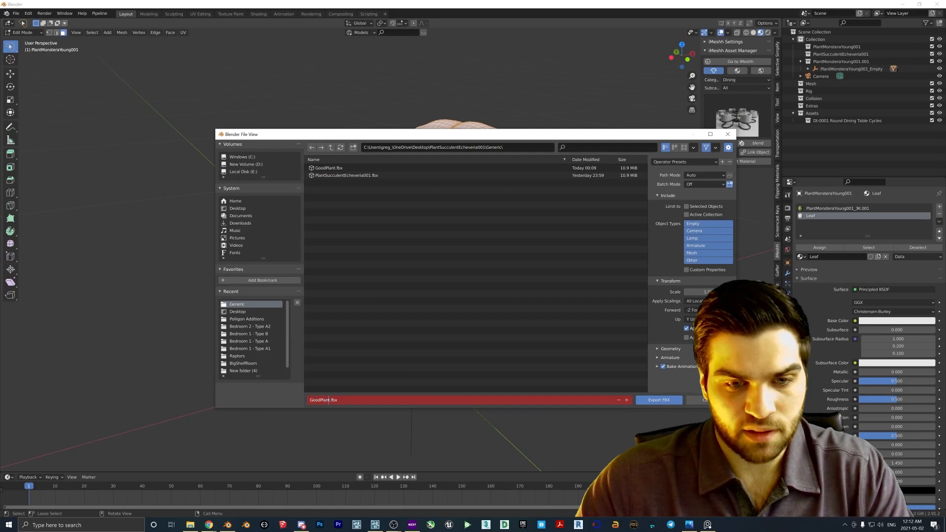
text(2)
key(Return)
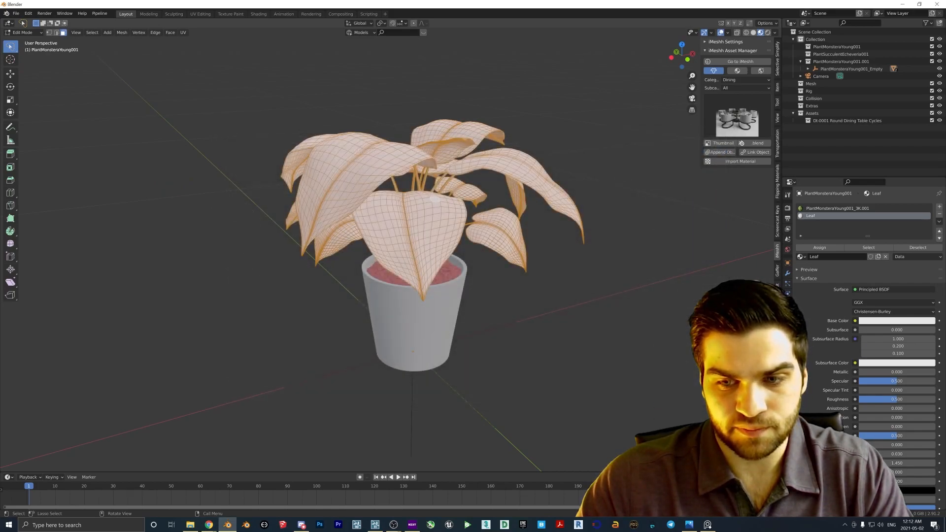
Switch to Lumion, import the GoodPlant2 model and place the monstera beside the potted succulent.
click(374, 525)
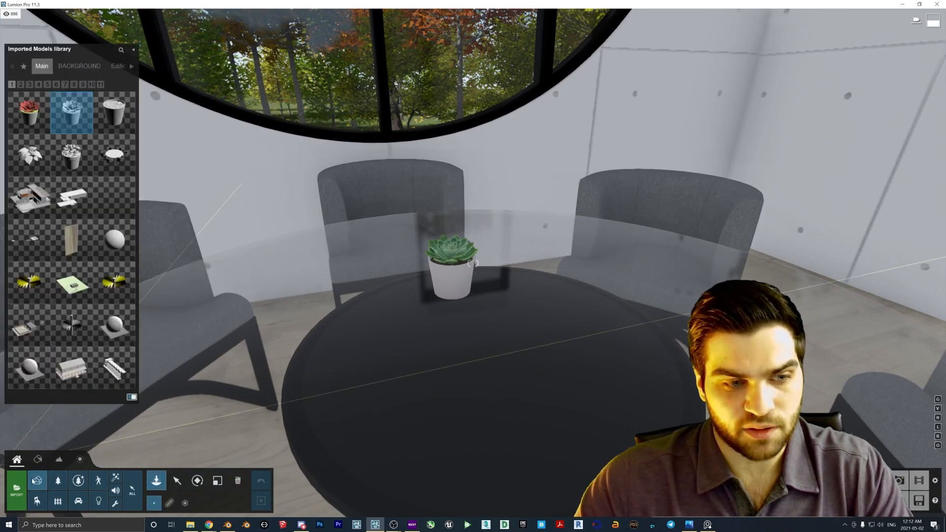
click(16, 488)
double_click(87, 62)
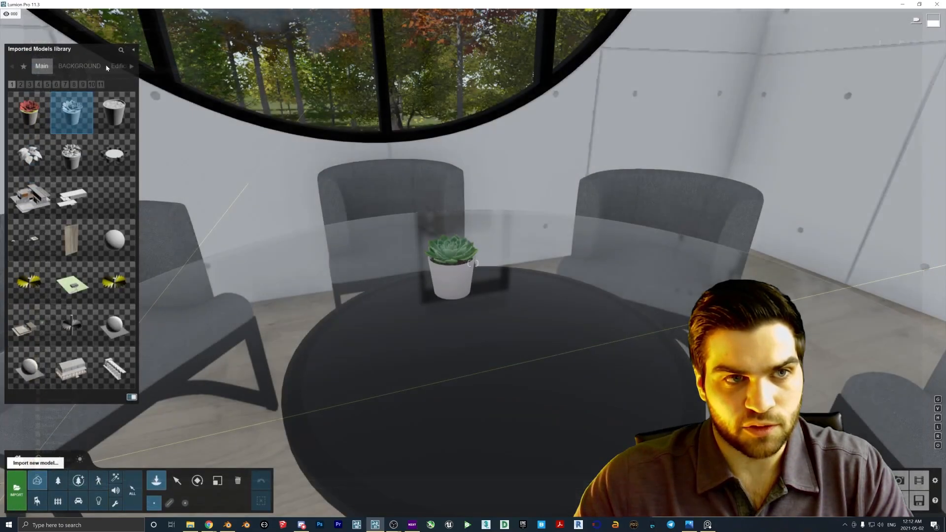
click(583, 336)
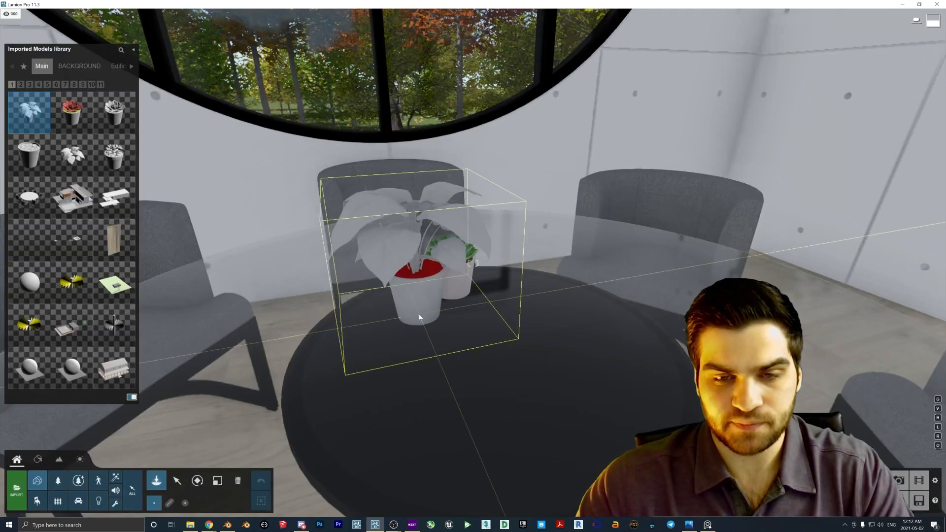
click(336, 304)
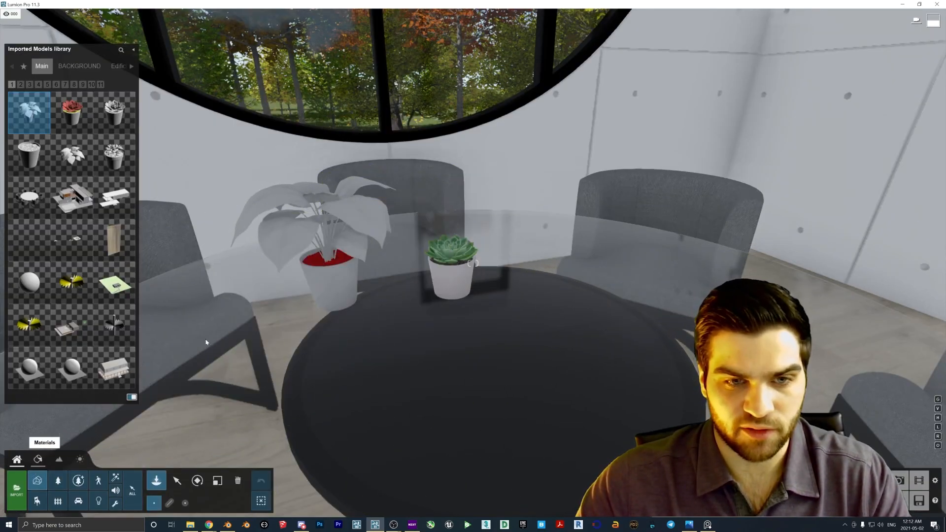
Give the monstera's leaves a Standard material and browse to the PlantMonsteraYoung001 folder on the Desktop for its color map.
click(37, 459)
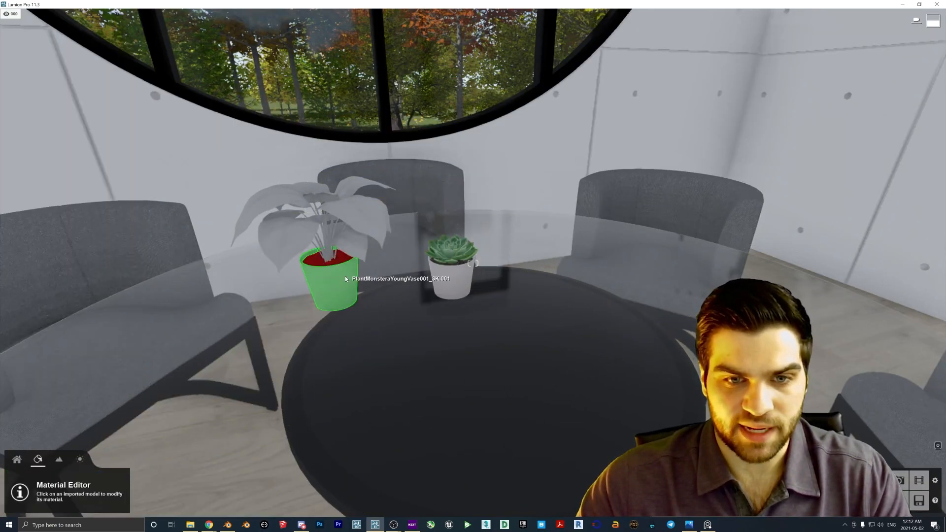
key(w)
right_drag(345, 279, 388, 215)
click(387, 213)
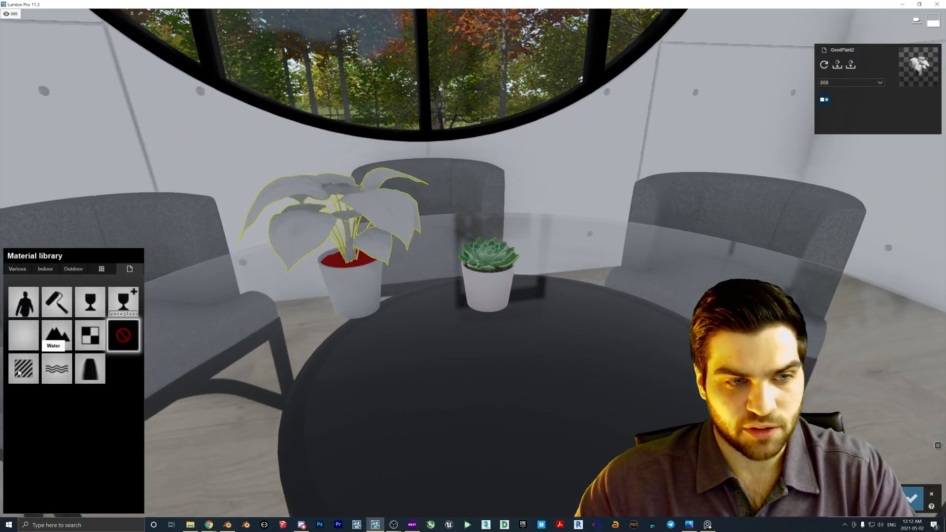
click(57, 304)
click(61, 303)
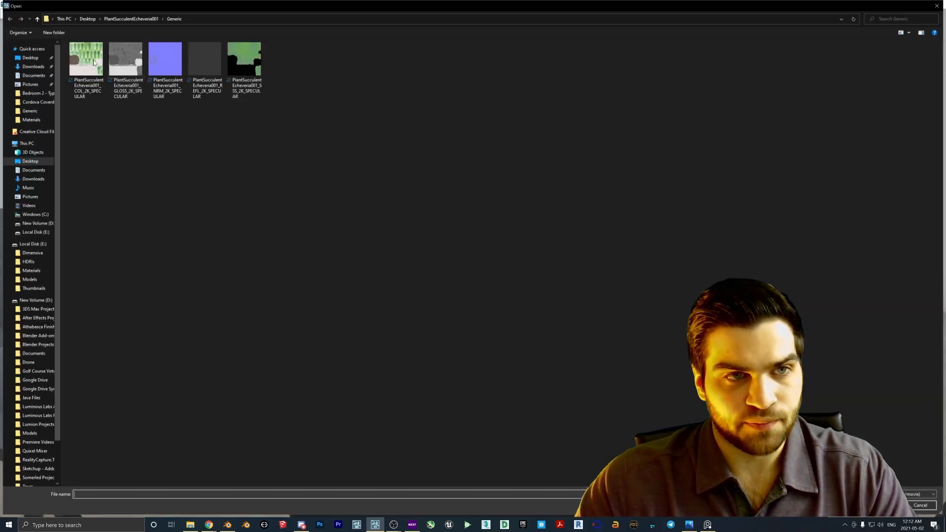
click(143, 19)
click(88, 19)
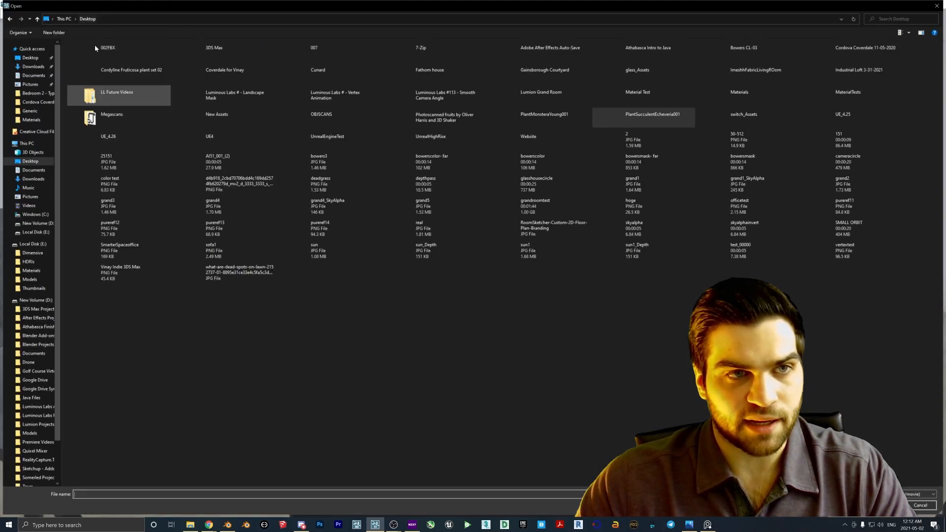
double_click(547, 120)
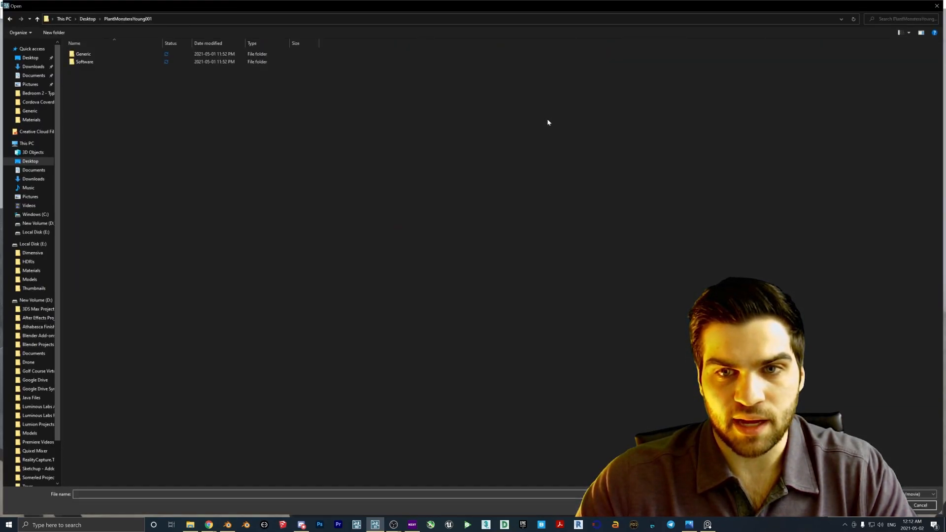
Look through the monstera's Software folder down to the textures in PlantMonsteraYoung001_Blender_Cycles.
double_click(92, 61)
key(alt+Left)
double_click(83, 61)
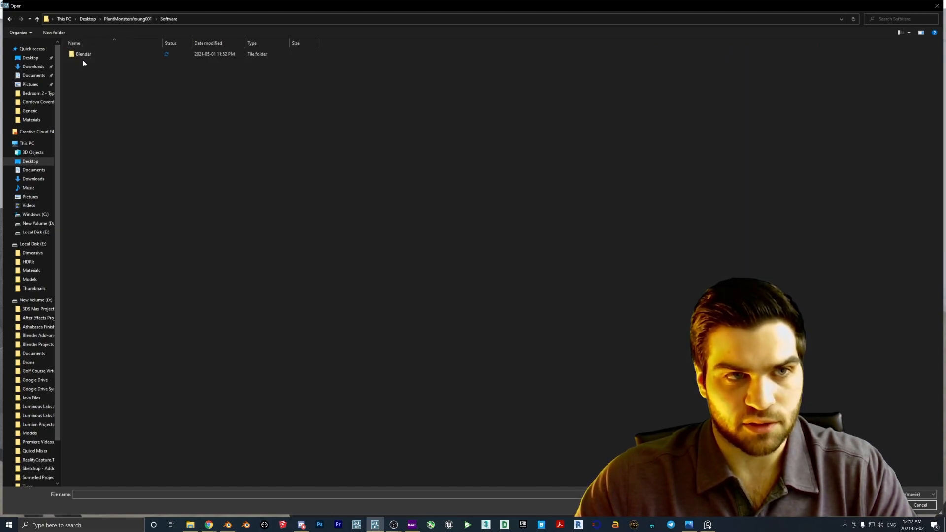
double_click(84, 54)
double_click(86, 55)
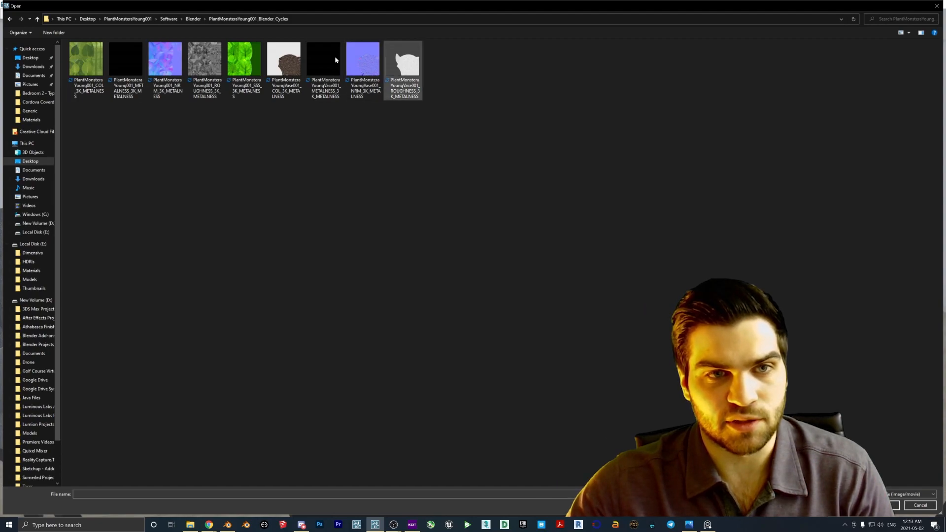
Load PlantMonsteraYoung001_COL_3K_SPECULAR from the monstera's Generic folder as the leaves' color map.
click(136, 23)
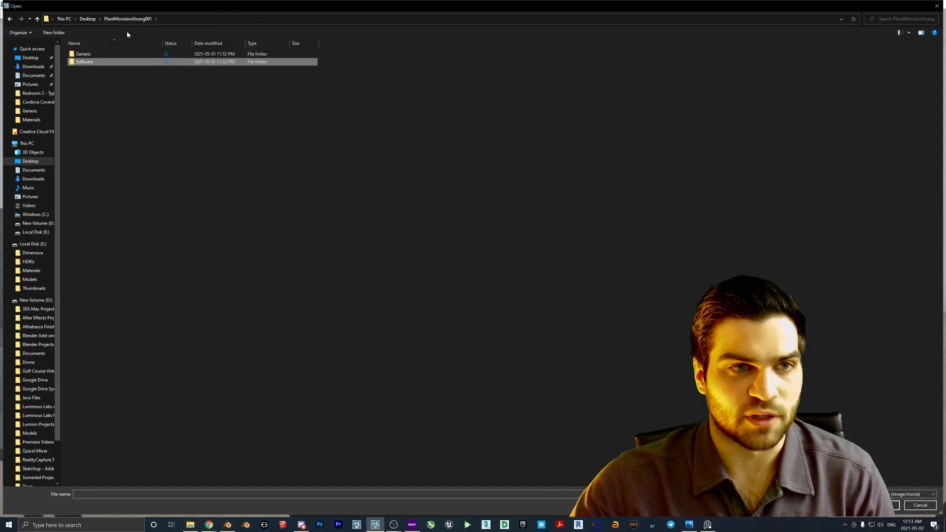
double_click(92, 56)
double_click(81, 66)
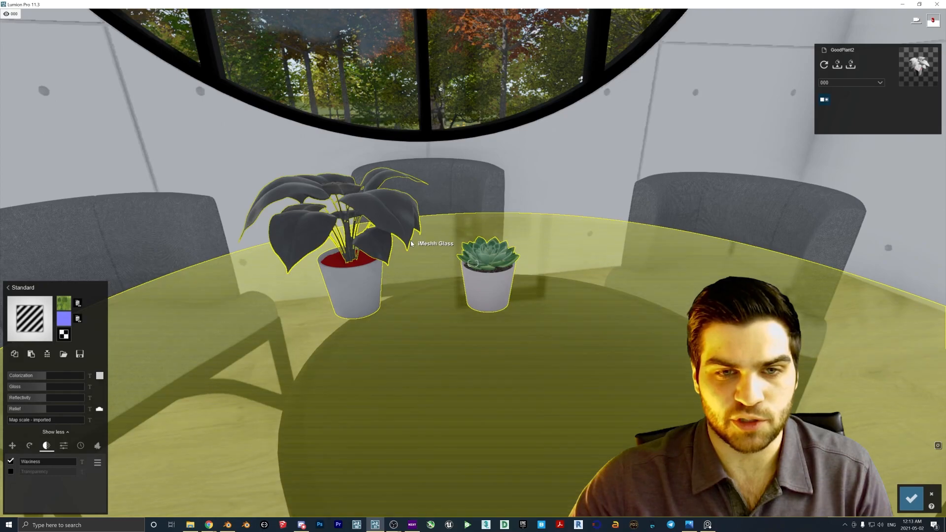
Set the leaf material's gloss to 1.0 and adjust its waxiness.
right_drag(413, 242, 335, 246)
key(w)
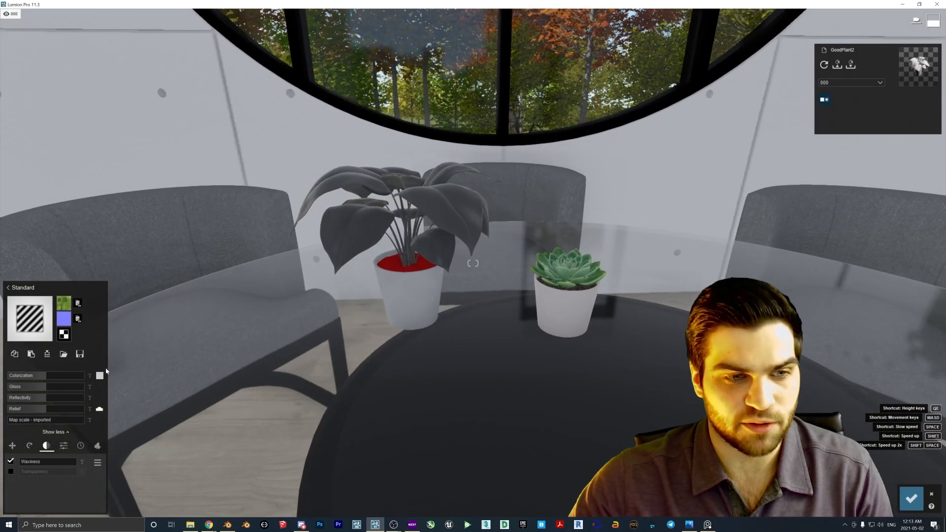
drag(45, 388, 49, 389)
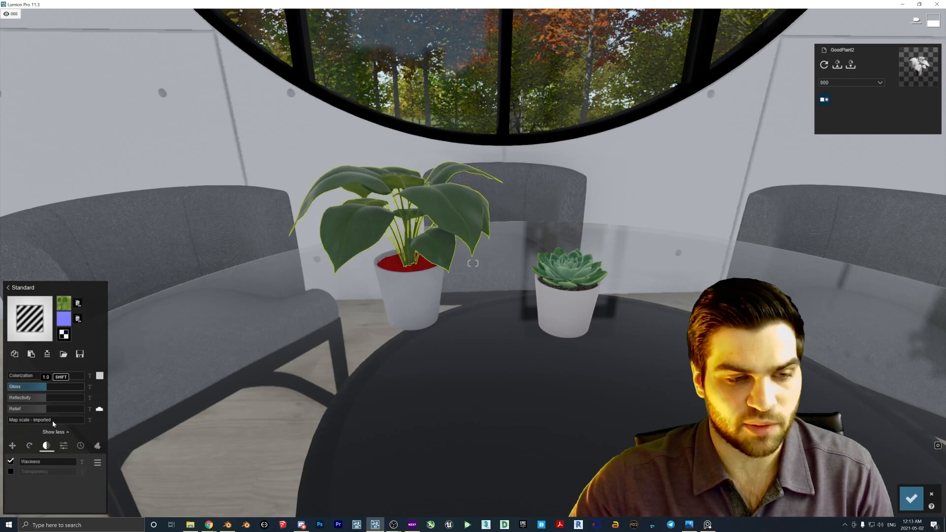
click(35, 464)
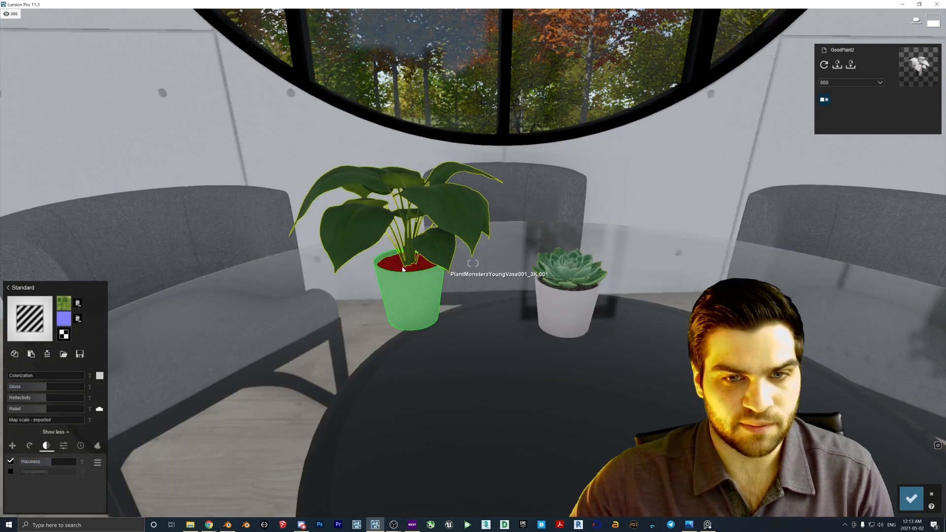
Give the monstera's pot a Standard material with the PlantMonsteraYoungVase001_COL_3K_SPECULAR color map and the PlantSucculentEcheveria001_NRM_2K_SPECULAR normal map.
click(401, 268)
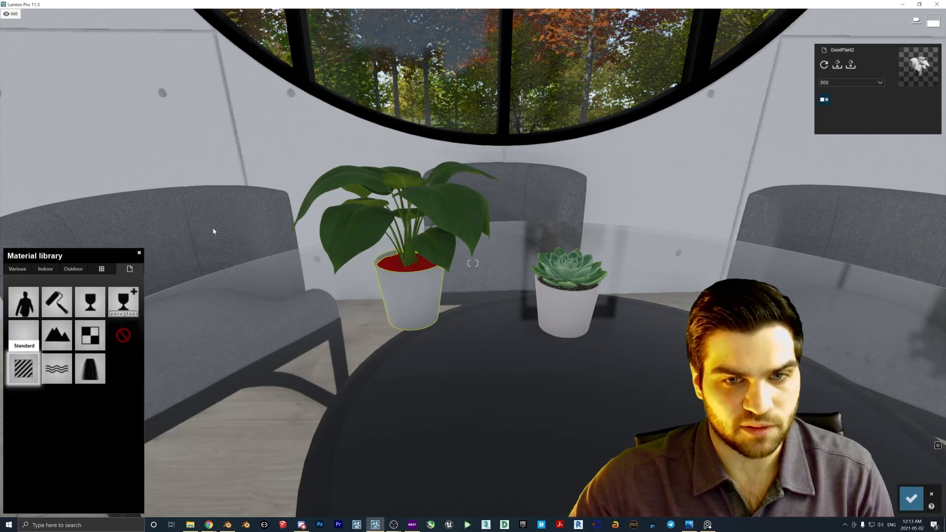
click(24, 368)
click(64, 302)
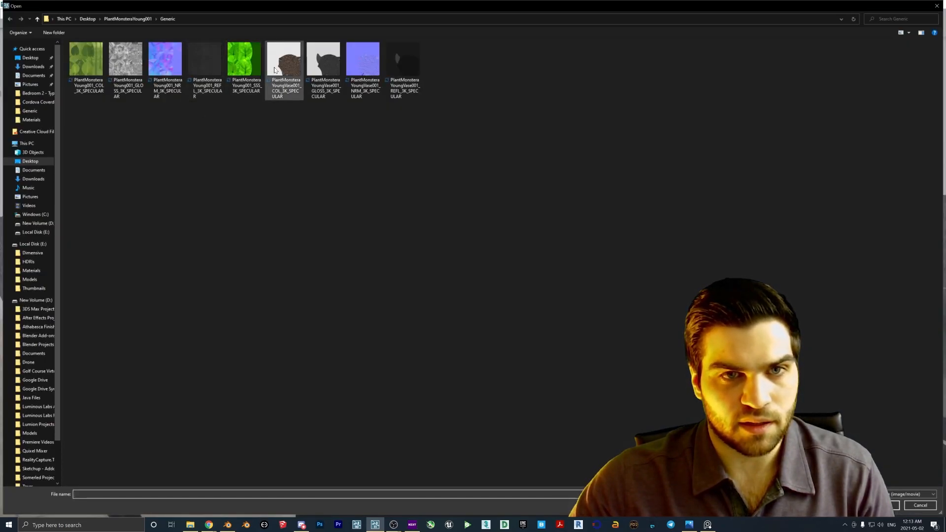
double_click(274, 70)
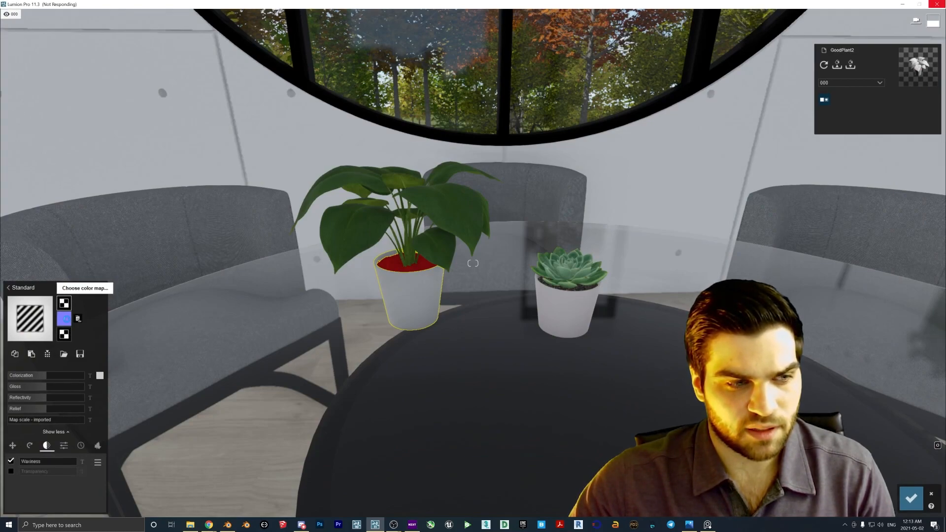
click(65, 320)
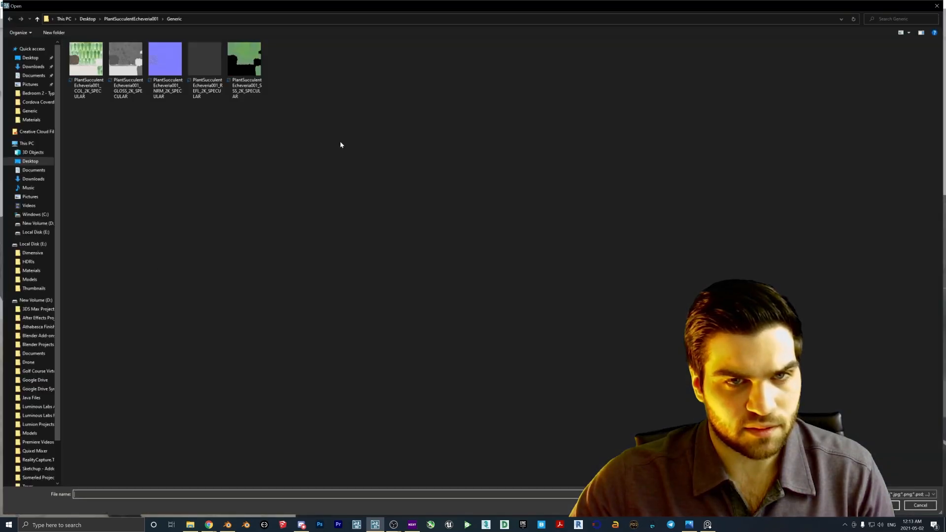
double_click(165, 75)
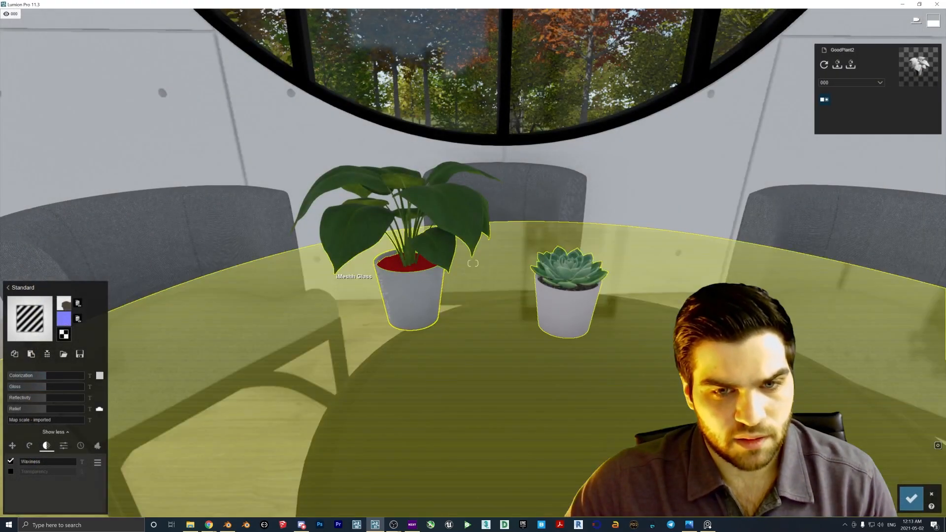
Inspect the pot's texture mapping up close and try a custom map scale of 0.3 on its material.
key(w)
right_drag(315, 305, 340, 305)
key(s)
key(s)
right_drag(418, 281, 397, 277)
key(w)
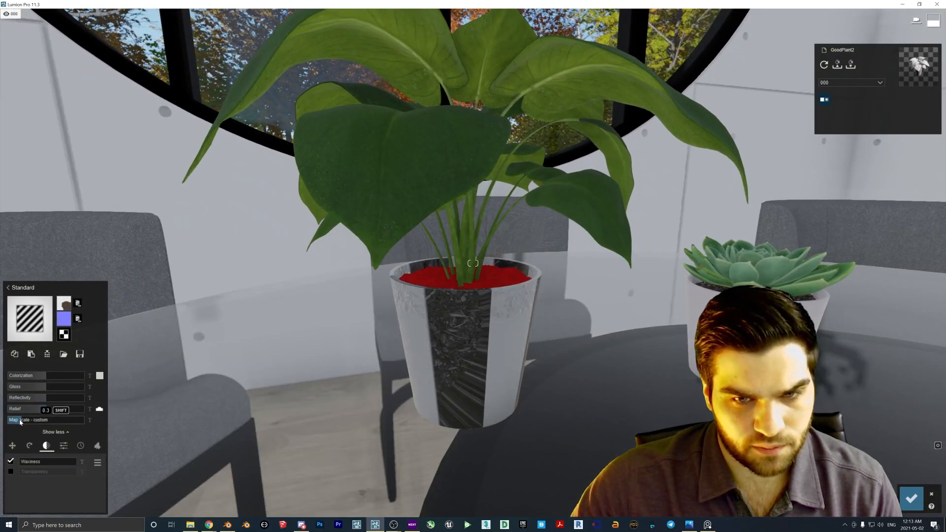
key(w)
right_drag(373, 343, 414, 362)
key(a)
key(s)
key(w)
key(s)
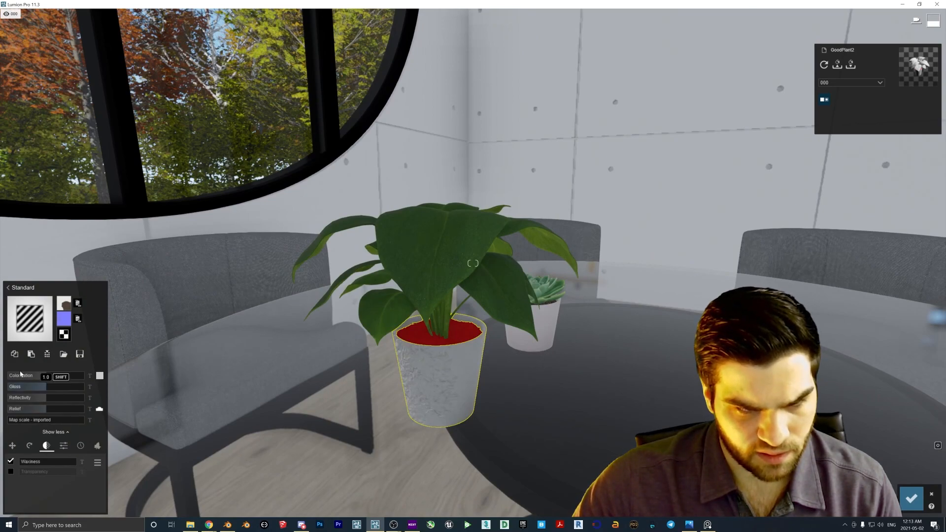
Change the red soil in the monstera's pot to a Standard material and paste the pot's material settings onto it.
click(418, 336)
click(25, 366)
click(31, 354)
key(w)
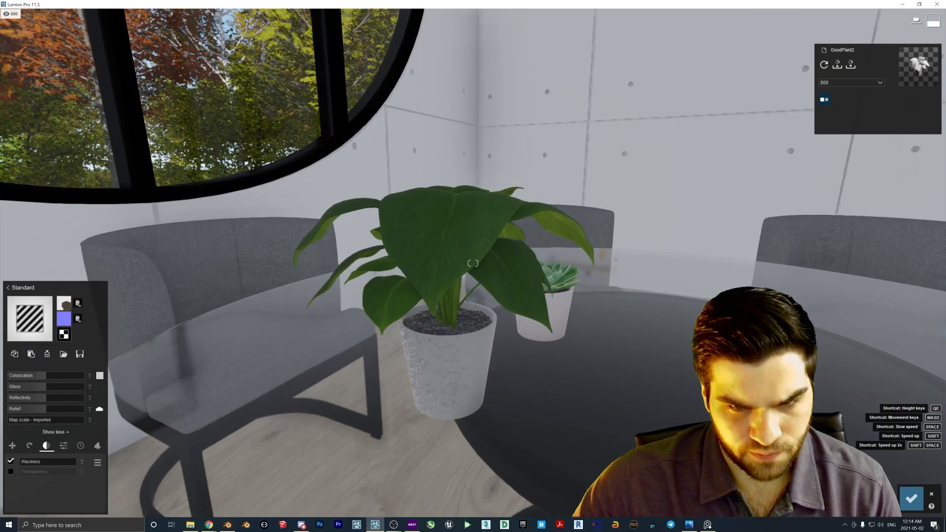
Replace the monstera pot's normal map with the pot's own normal map from the PlantMonsteraYoung001_Blender_Cycles texture folder.
click(468, 380)
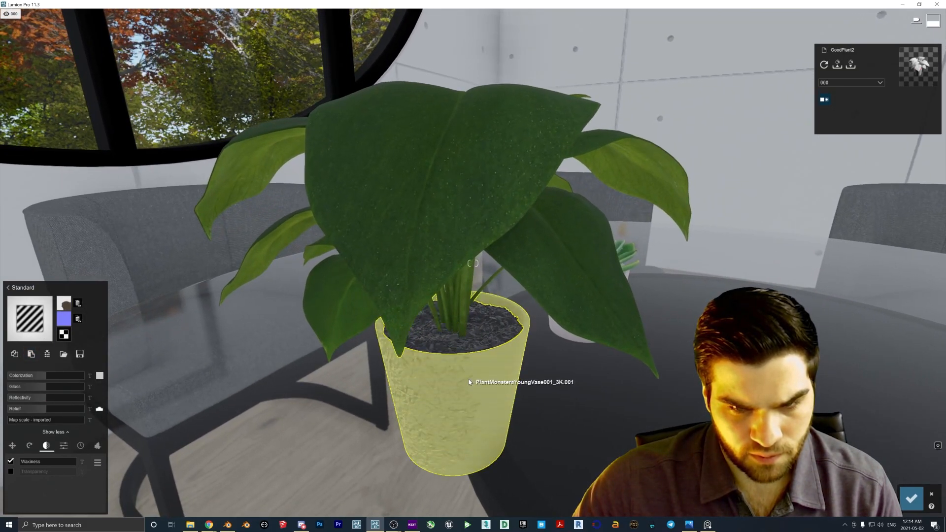
mouse_move(68, 322)
mouse_move(67, 306)
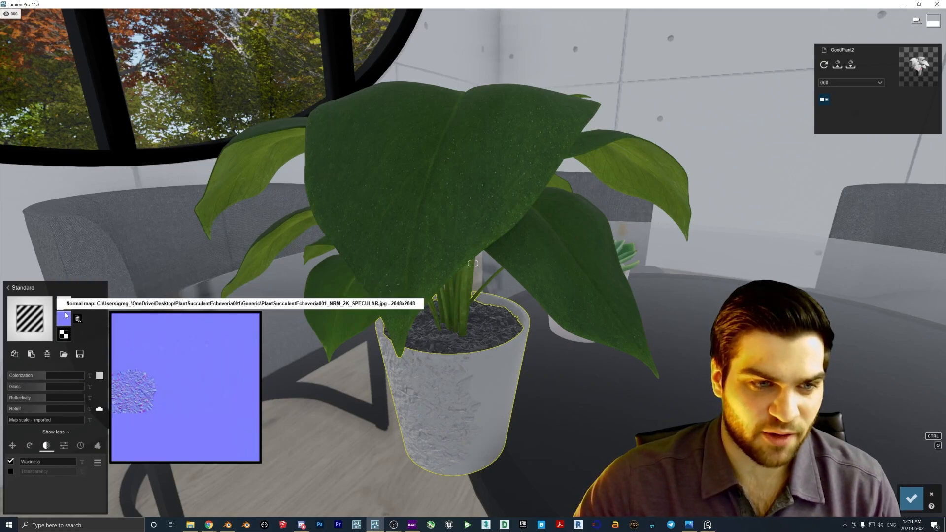
click(65, 319)
click(131, 18)
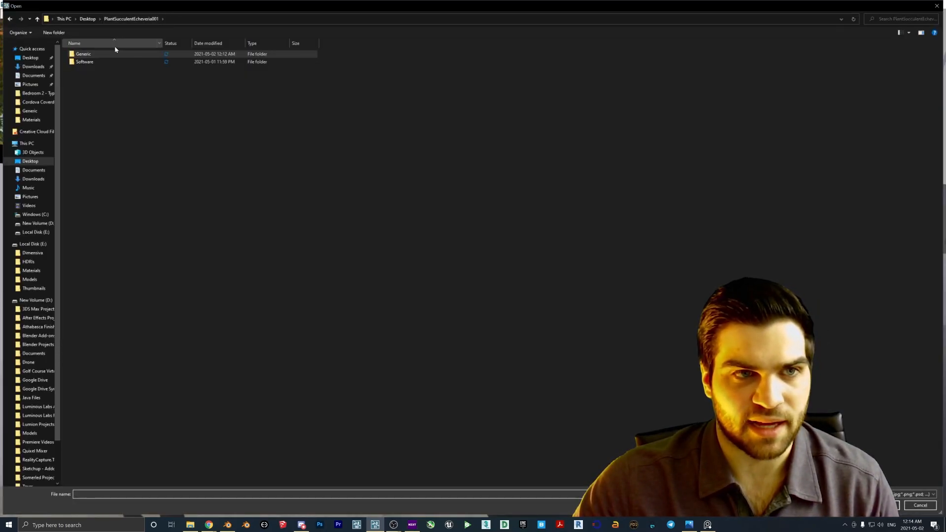
click(88, 18)
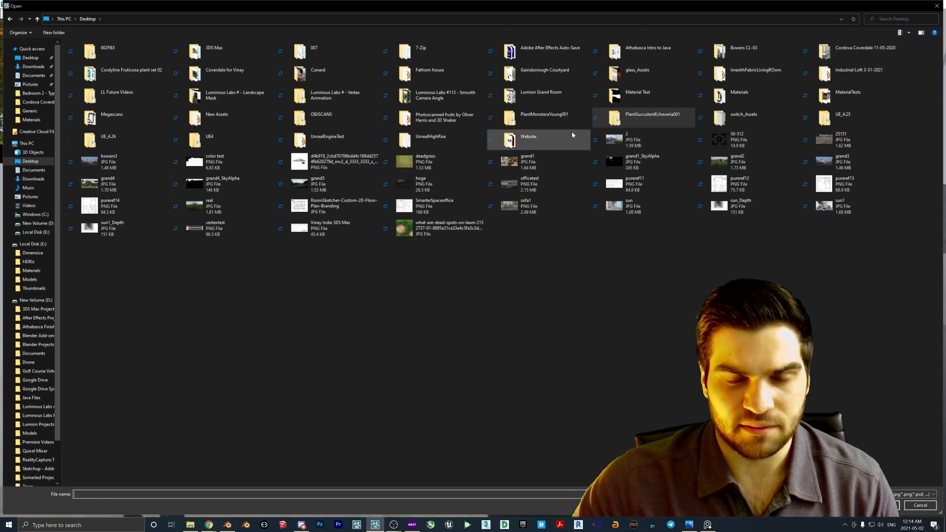
double_click(564, 120)
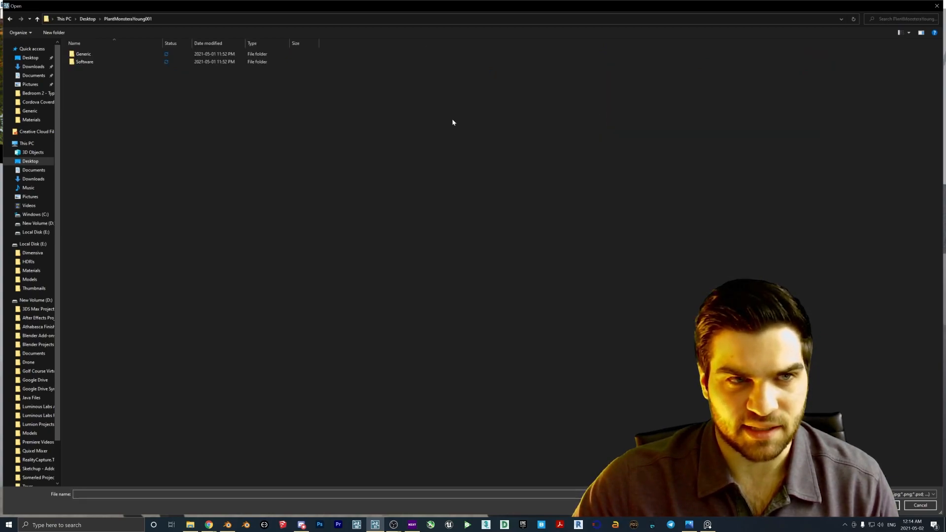
double_click(84, 62)
double_click(89, 55)
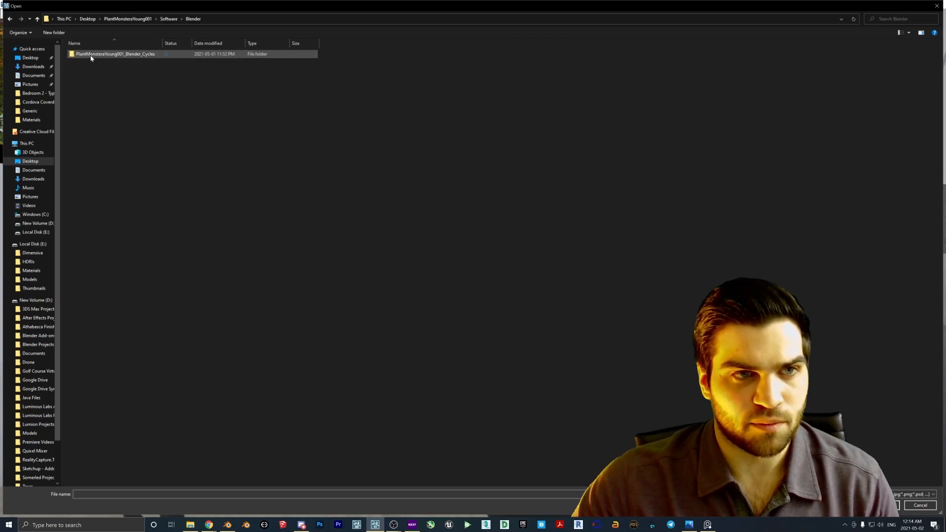
double_click(134, 55)
double_click(168, 62)
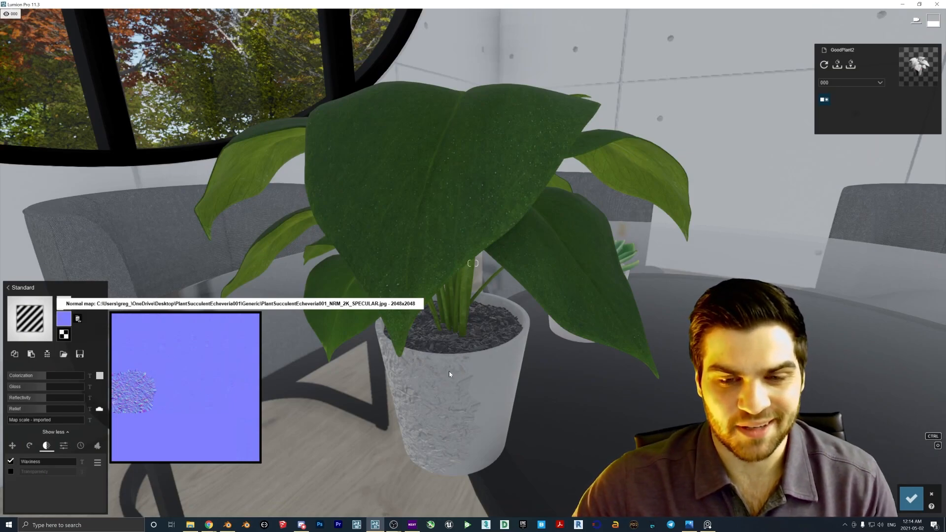
click(63, 319)
double_click(367, 58)
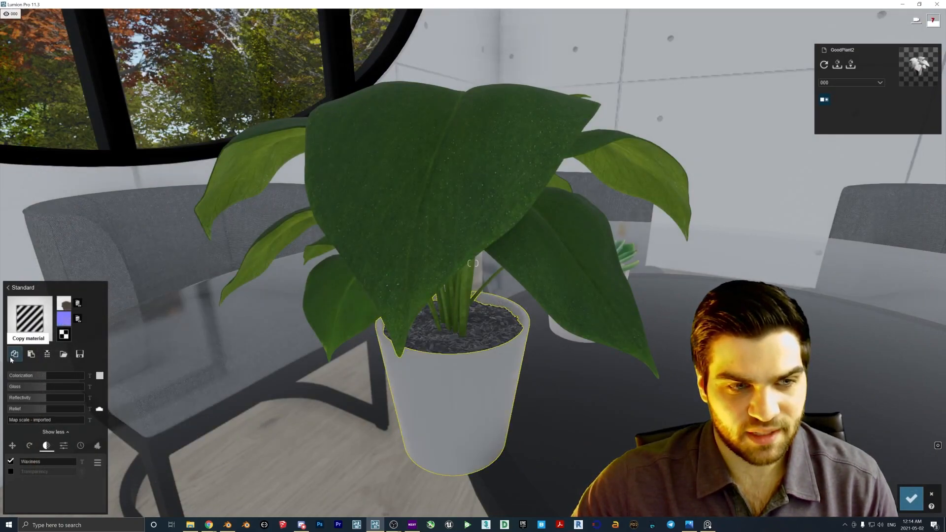
Copy the monstera pot's updated material settings and apply them to the dirt in the pot.
click(15, 354)
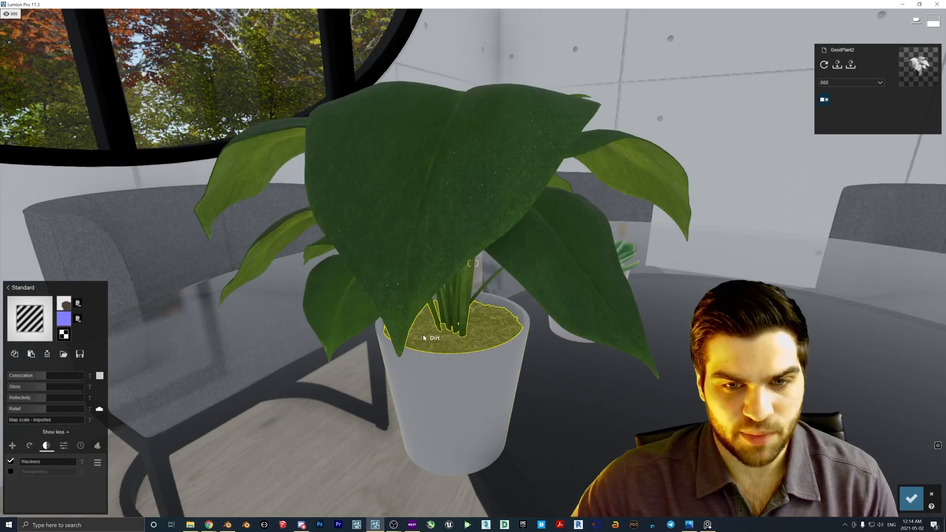
click(554, 319)
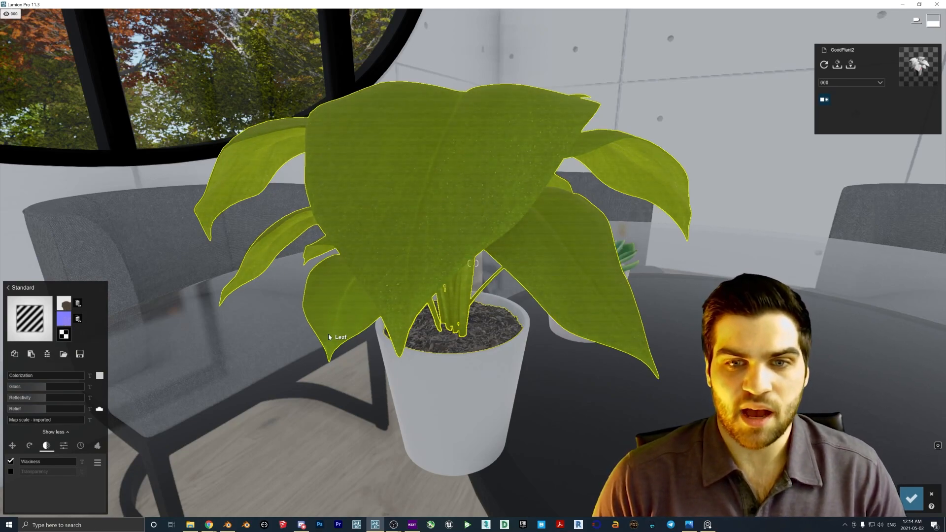
key(s)
key(w)
mouse_move(328, 333)
right_down()
mouse_move(423, 291)
mouse_move(335, 320)
right_up()
key(s)
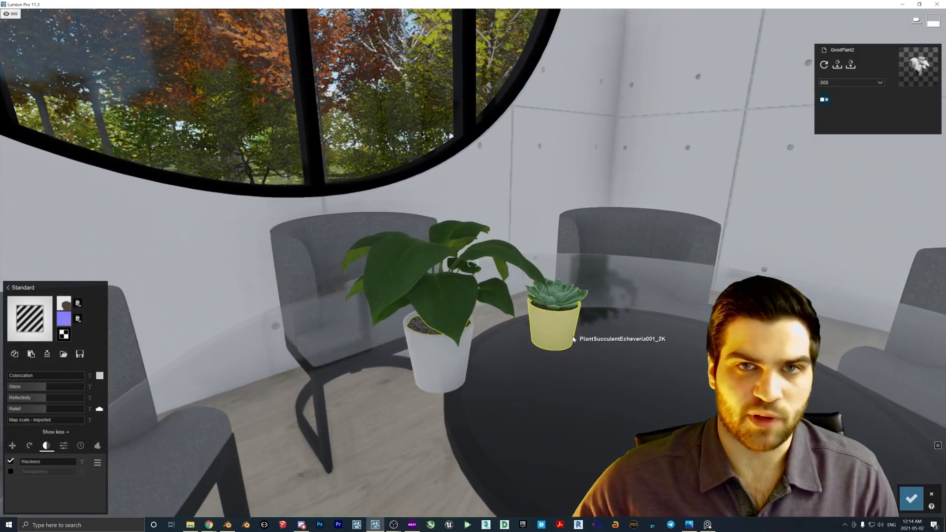